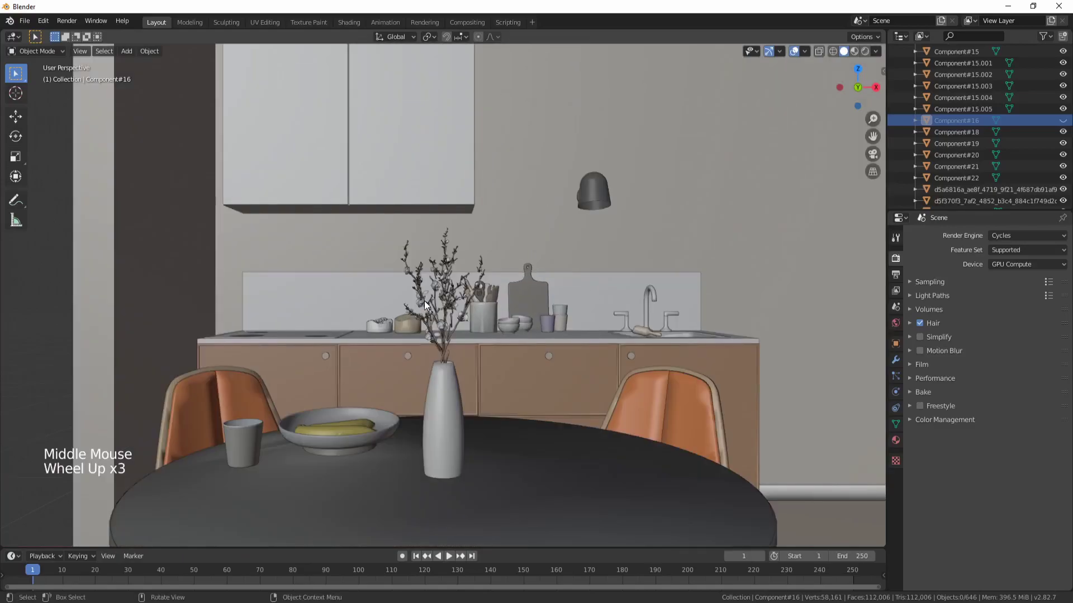
Reset the diffuse color of the countertop glass jar's Translucent_Glass_Aqua material to its default value
scroll(407, 342, "up", 2)
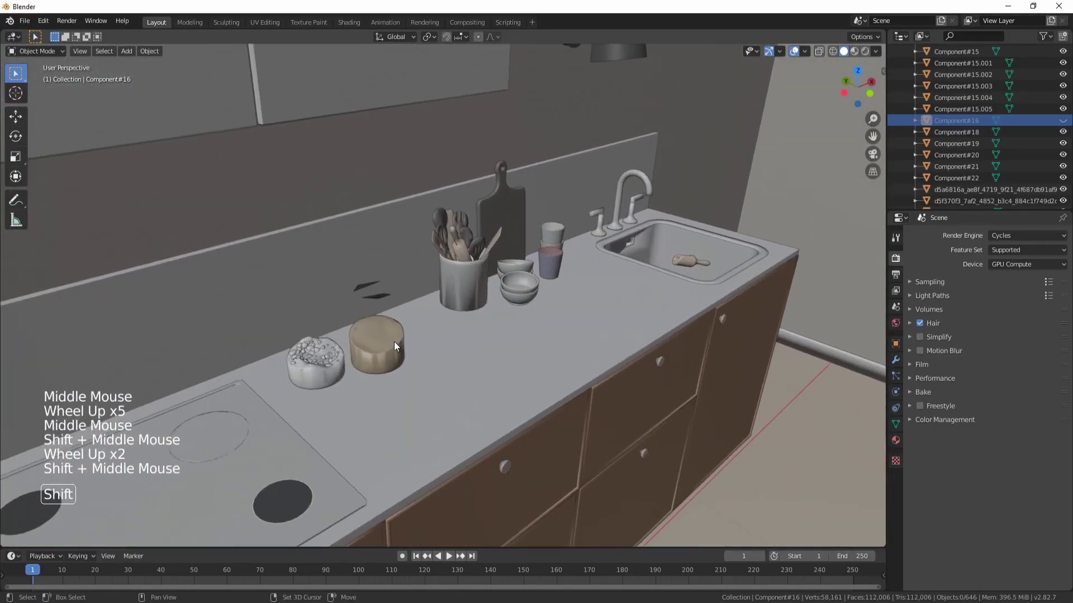
left_click(369, 311)
left_click(896, 441)
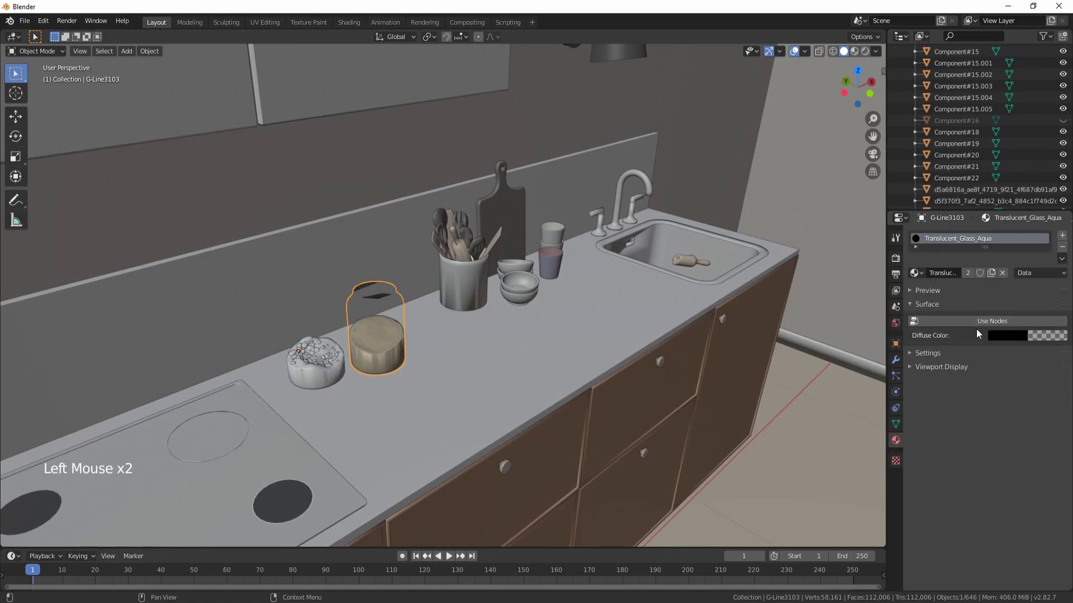
right_click(1010, 333)
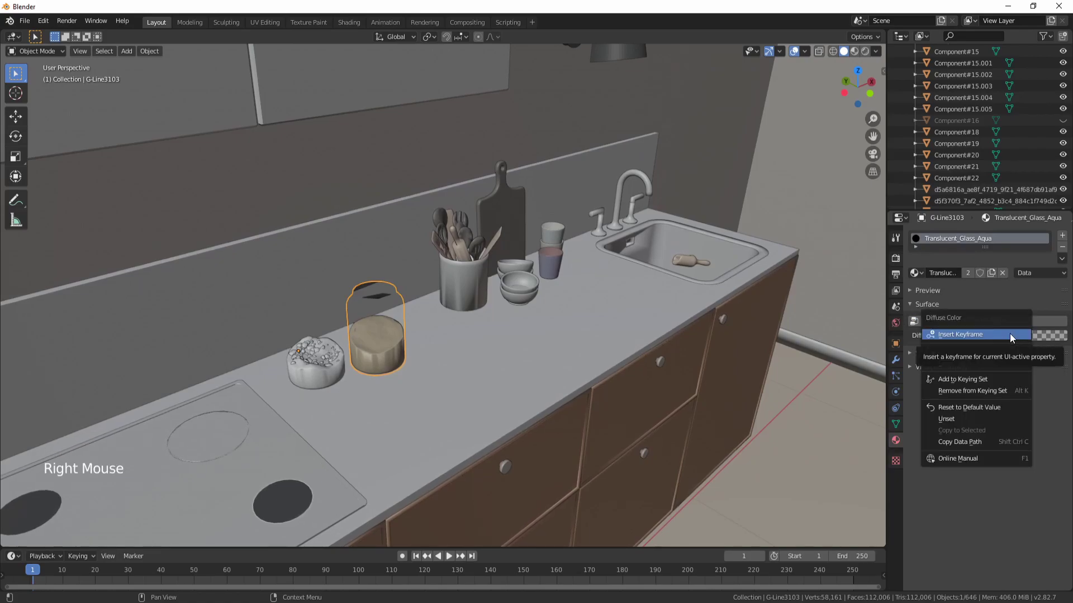
left_click(997, 407)
Select the pendant lamp above the table and examine its surface shading up close
middle_click_drag(726, 405, 567, 370)
scroll(531, 262, "down", 6)
middle_click_drag(523, 317, 502, 304, "shift")
middle_click_drag(503, 304, 458, 274)
left_click(458, 273)
scroll(457, 273, "up", 4)
scroll(457, 263, "down", 2)
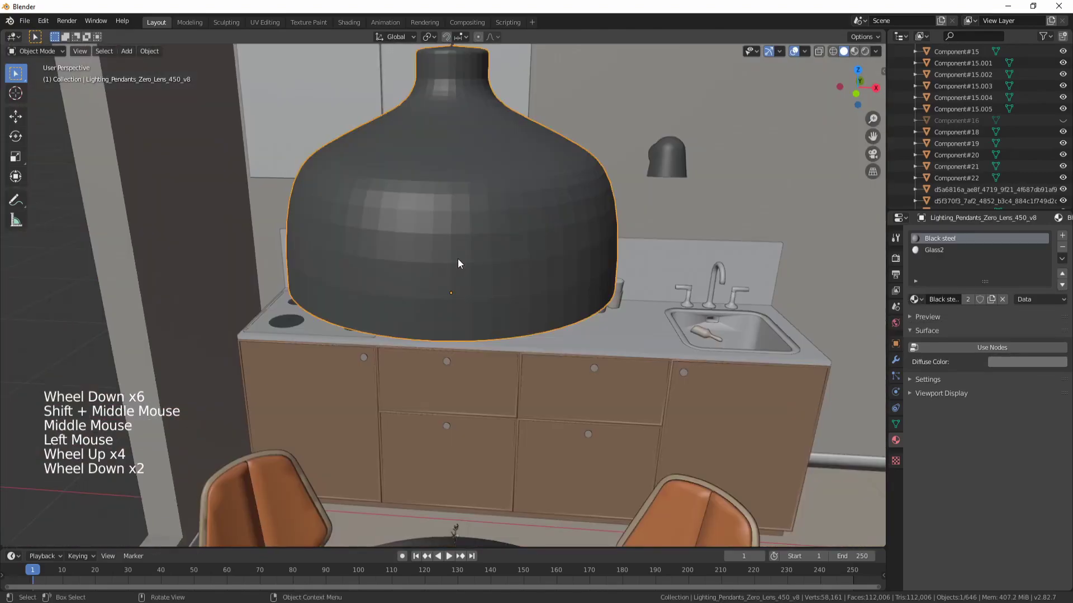
scroll(453, 212, "down", 3)
middle_click_drag(461, 231, 481, 213)
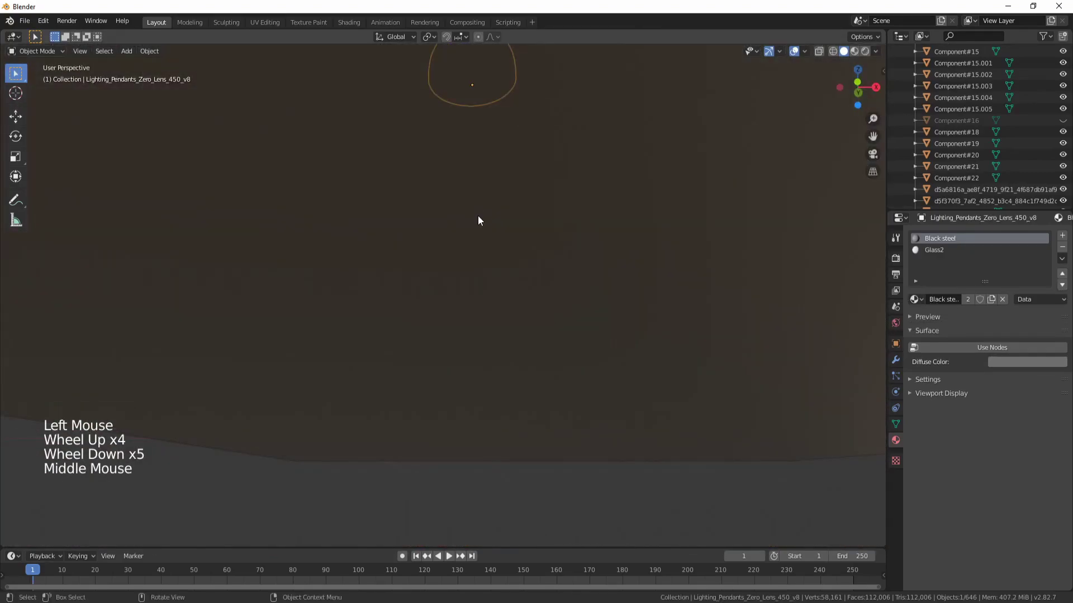
Return to the camera view, select all objects and apply smooth shading to them
key("KP_0")
key("a")
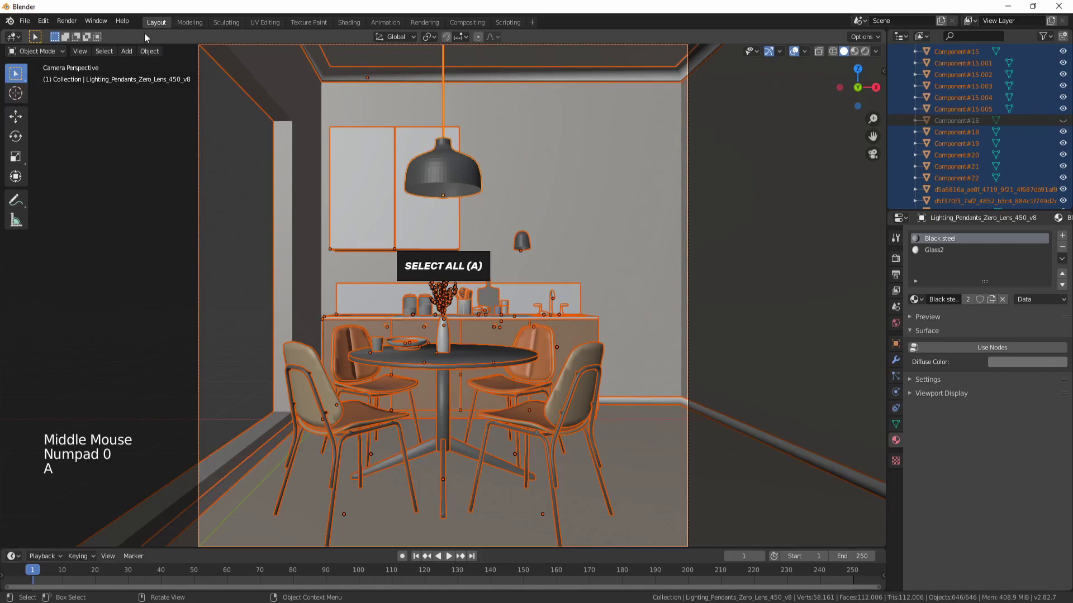
left_click(144, 51)
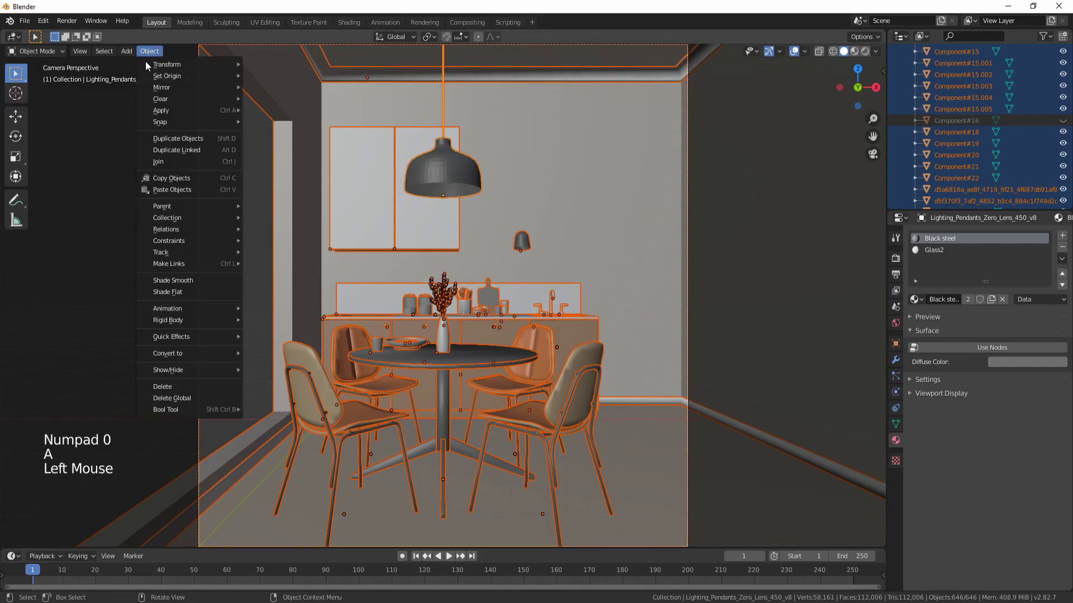
left_click(188, 284)
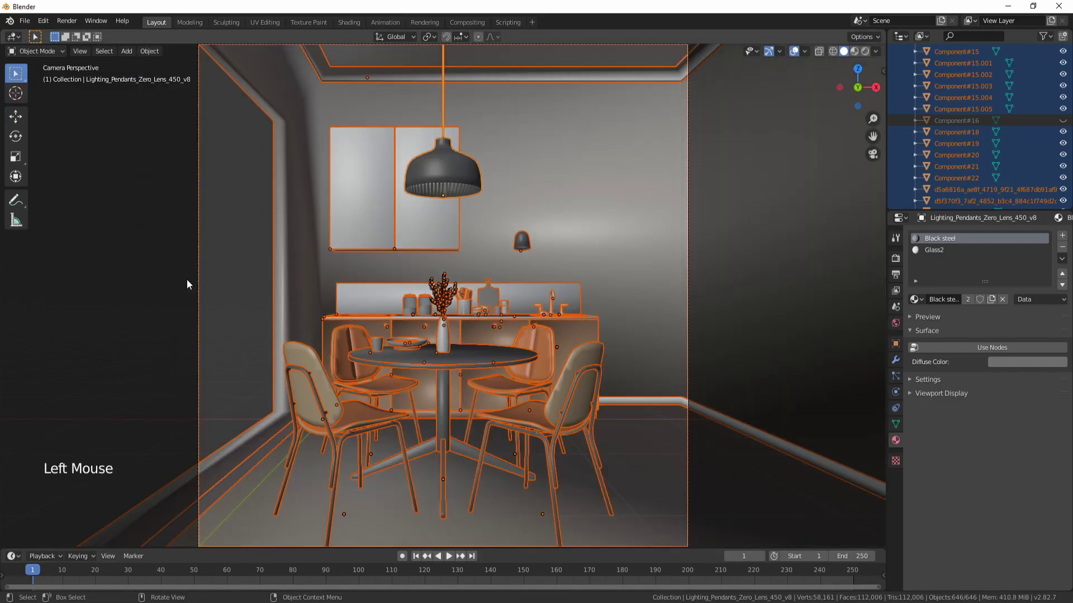
Enable Auto Smooth at 30° on the pendant lamp's normals and copy the setting to all selected objects
left_click(896, 424)
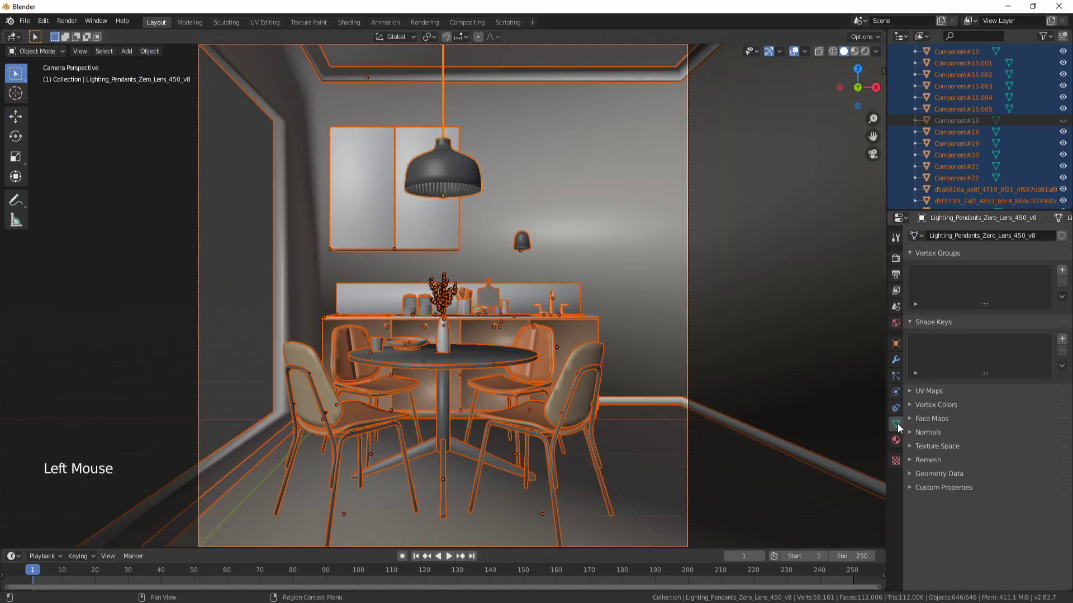
left_click(924, 434)
left_click(928, 447)
right_click(929, 447)
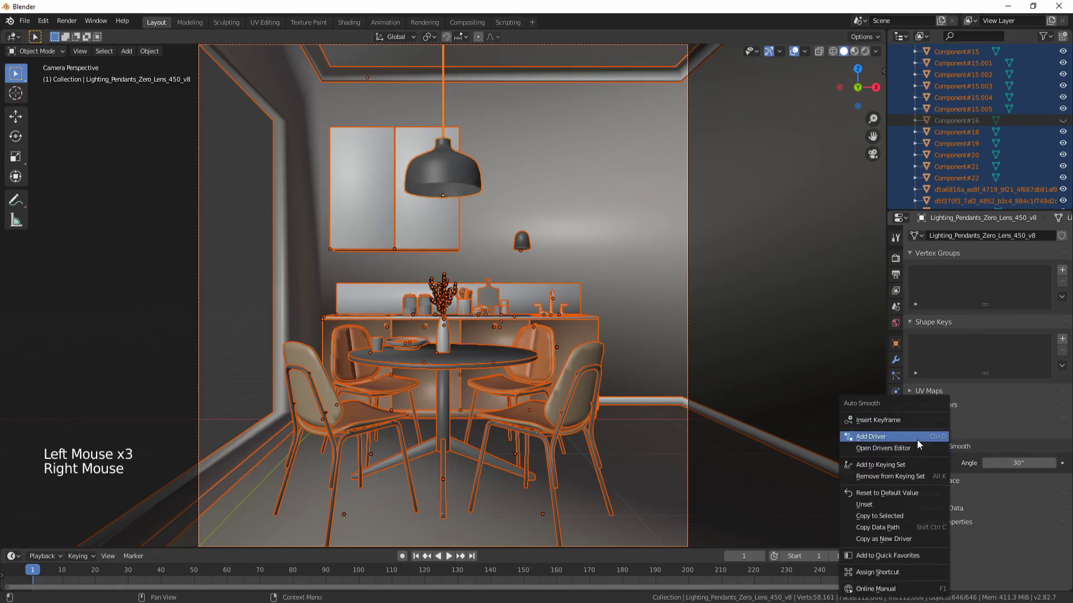
left_click(893, 516)
left_click(654, 450)
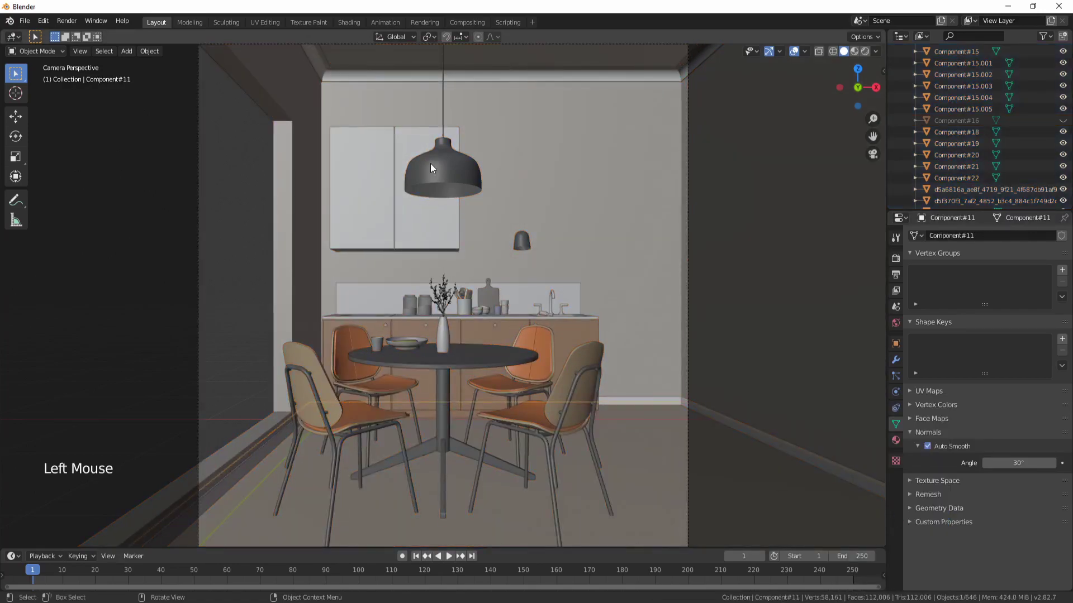
Examine the smoothed shading of the pendant lamp and the kitchen from several distances and angles
scroll(439, 137, "up", 4)
middle_click_drag(448, 111, 451, 275, "shift")
scroll(450, 270, "up", 2)
middle_click_drag(460, 159, 448, 313)
scroll(453, 183, "up", 4)
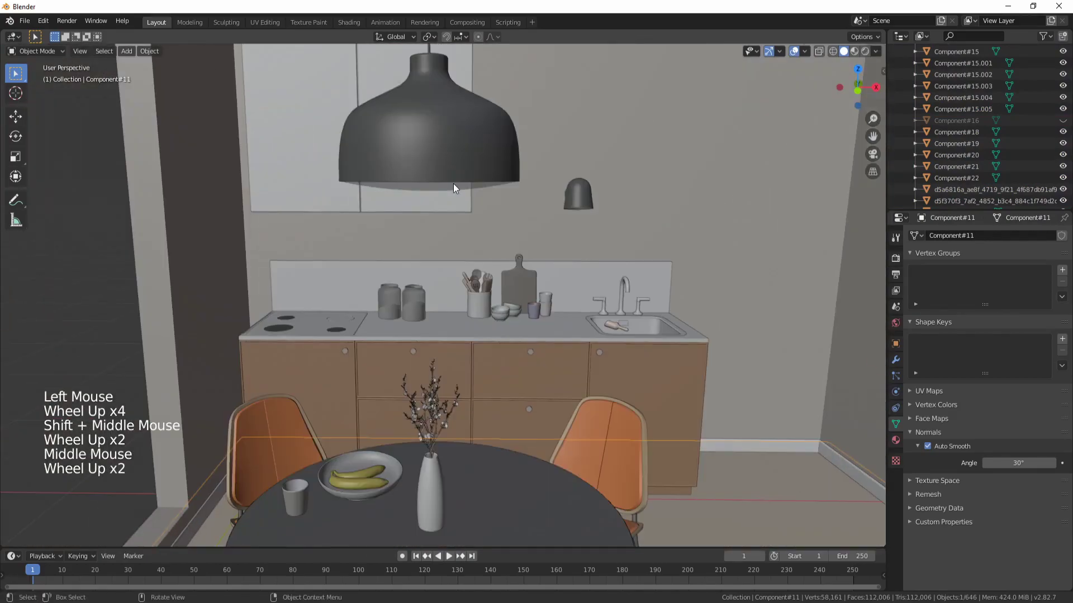
scroll(461, 303, "down", 3)
scroll(468, 314, "down", 2)
scroll(448, 313, "up", 1)
scroll(448, 313, "down", 1)
scroll(448, 312, "up", 1)
middle_click_drag(314, 82, 326, 122)
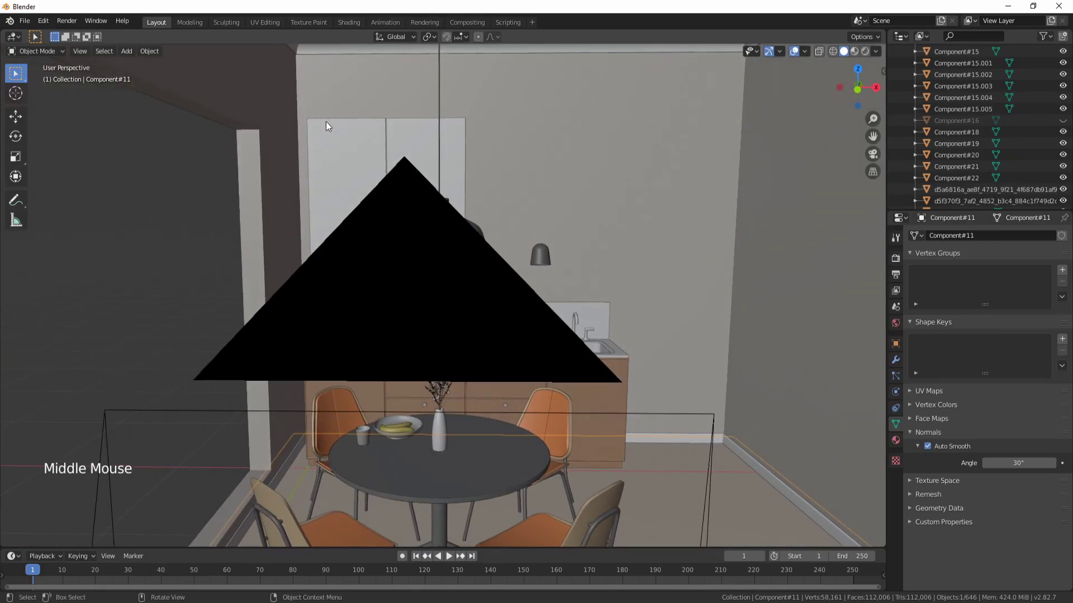
Switch to the Shading workspace, look through the camera and turn on the Screencast Keys display there
left_click(343, 25)
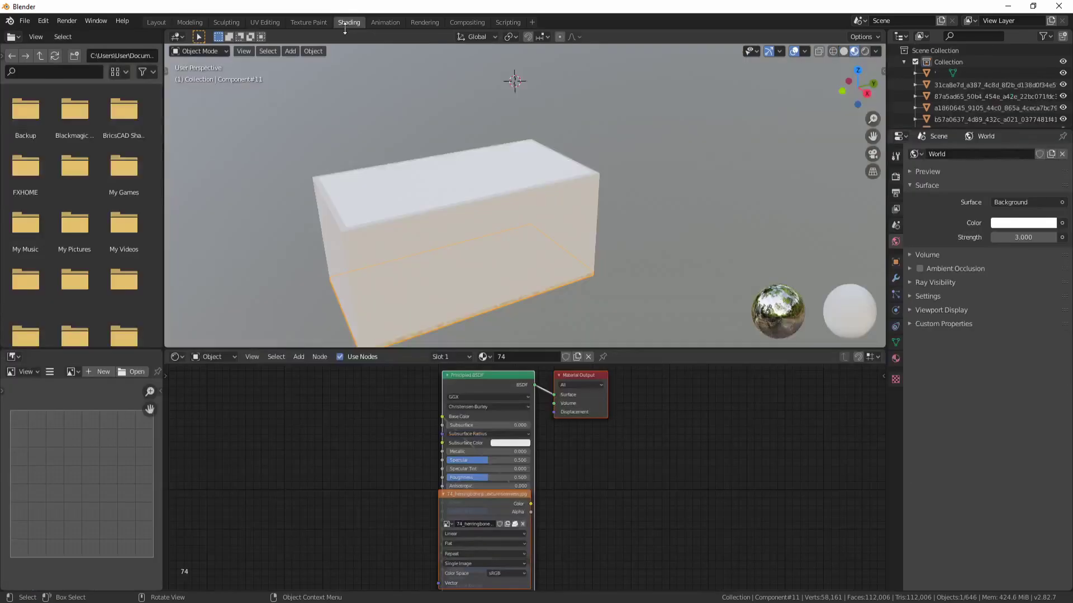
key("KP_0")
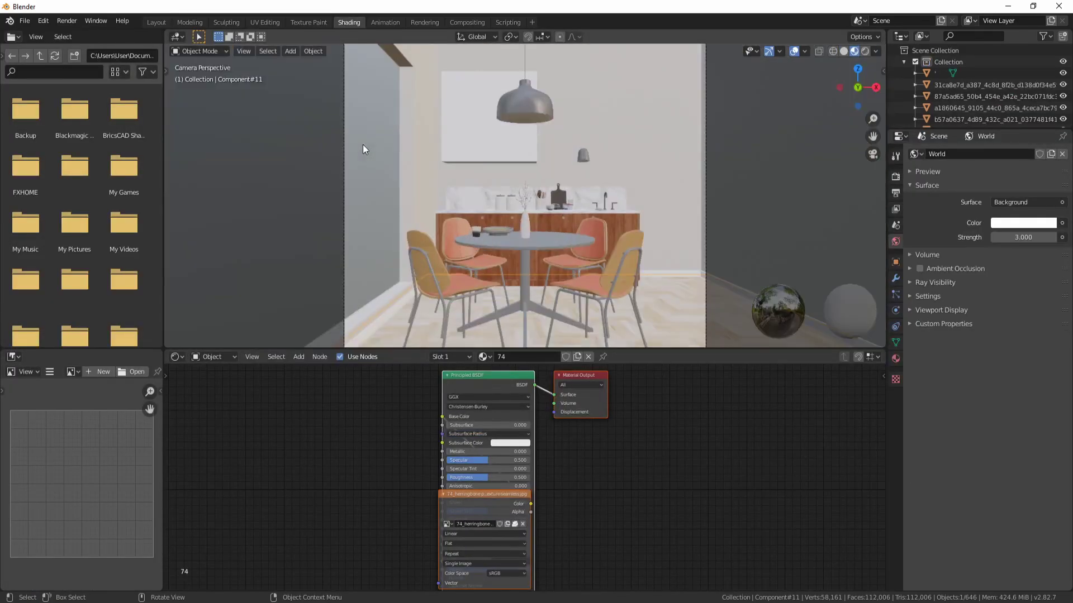
scroll(424, 213, "down", 3)
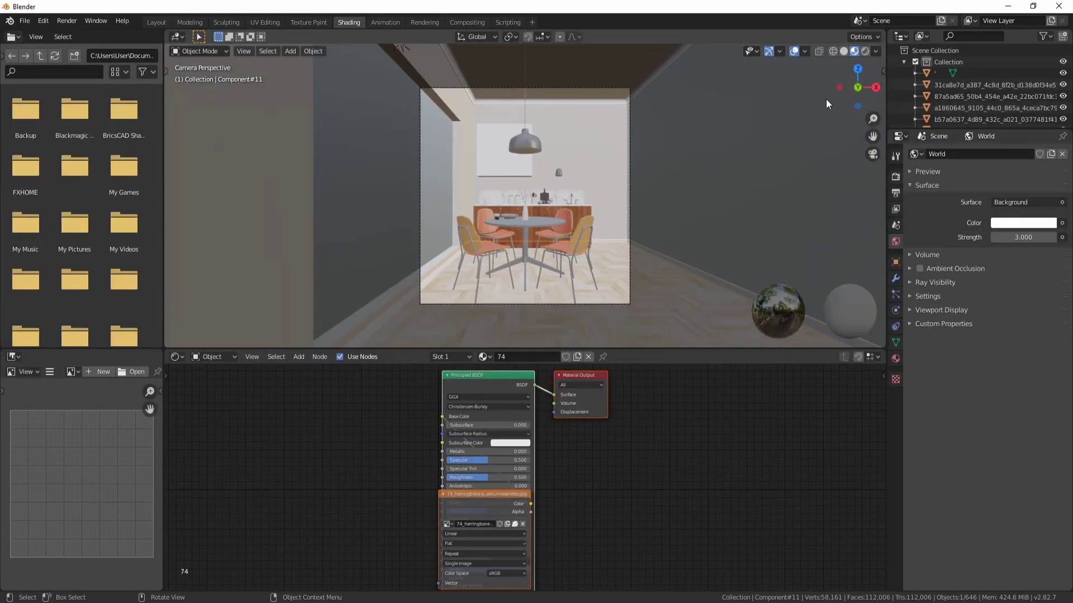
left_click(883, 71)
left_click(879, 166)
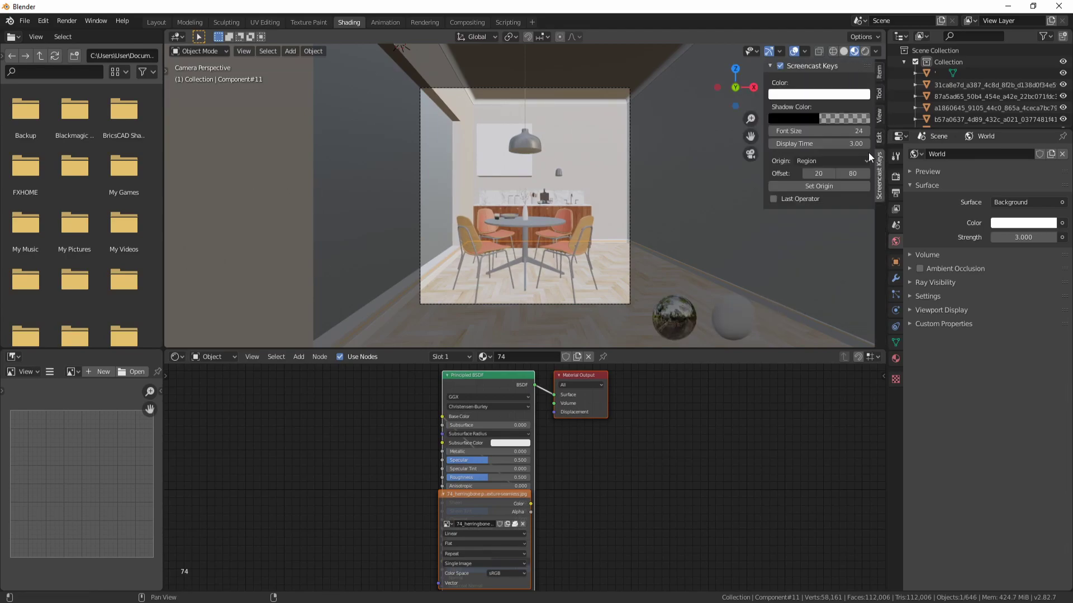
left_click(780, 66)
middle_click_drag(577, 202, 568, 205)
key("KP_0")
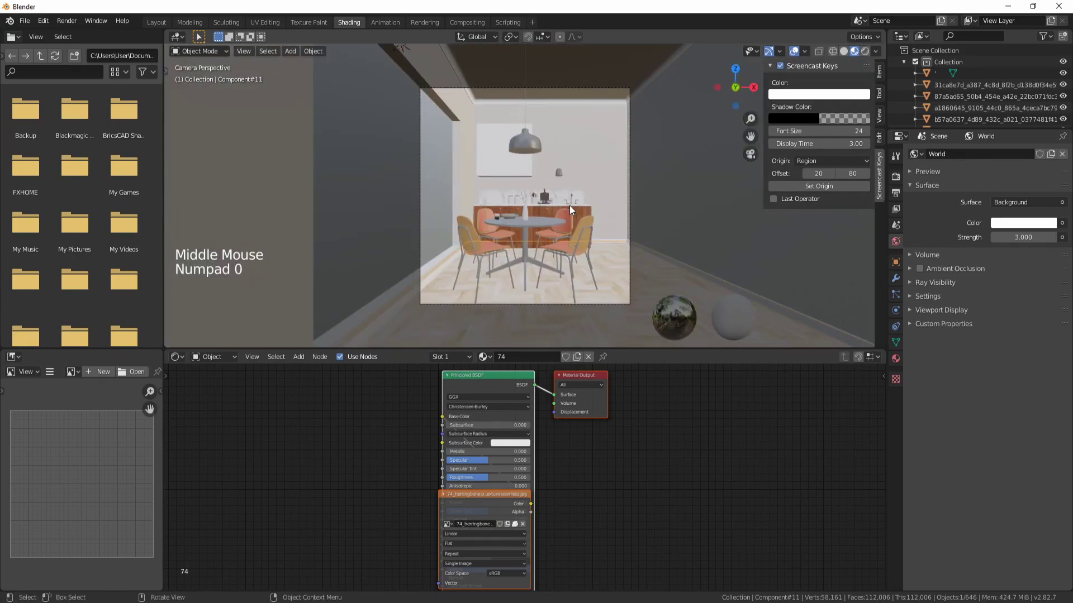
key("KP_0")
key("KP_0")
scroll(568, 206, "up", 1)
scroll(568, 205, "up", 2)
scroll(568, 206, "down", 2)
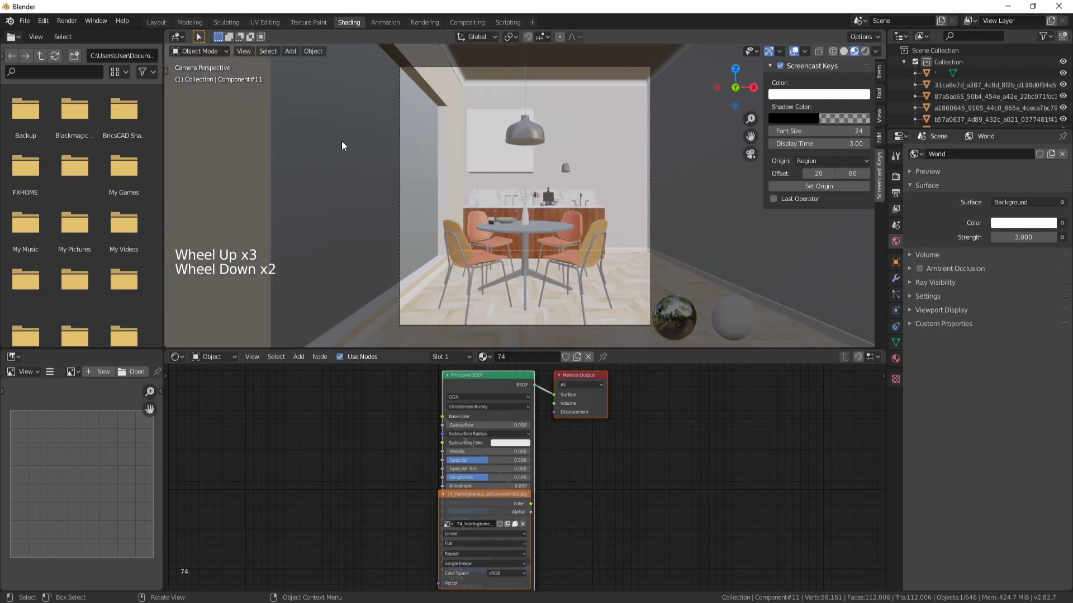
Search the add-ons in the preferences for "node" and check that Node Wrangler is enabled
left_click(42, 22)
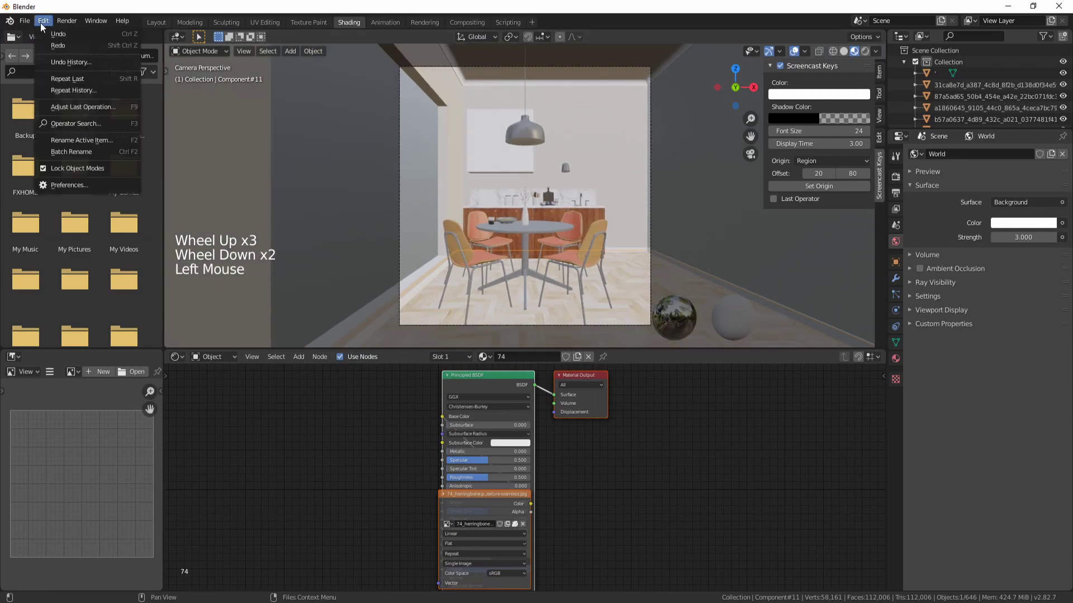
left_click(69, 184)
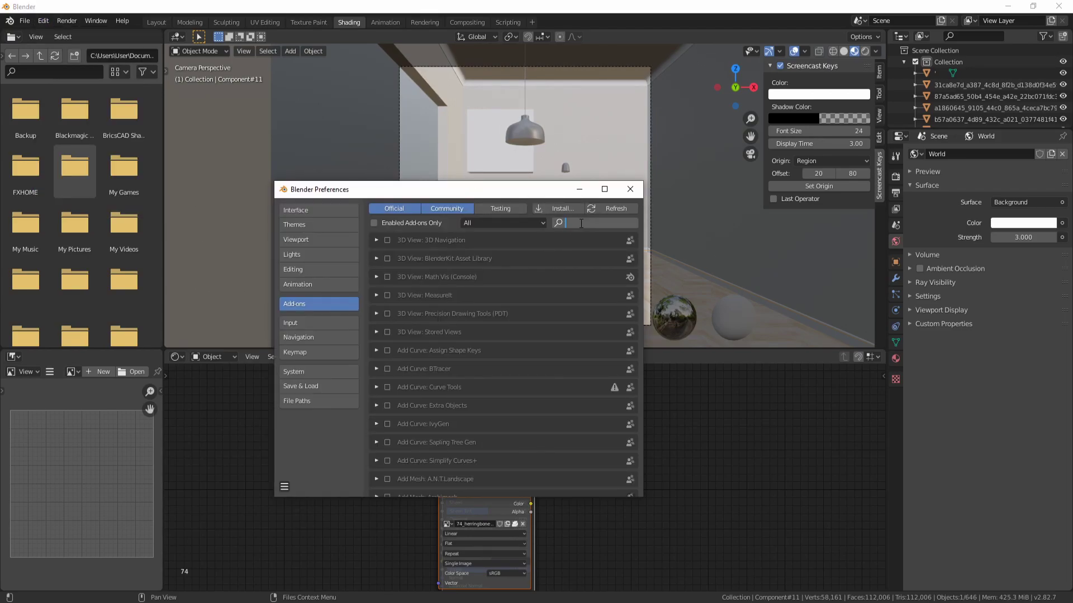
type("node")
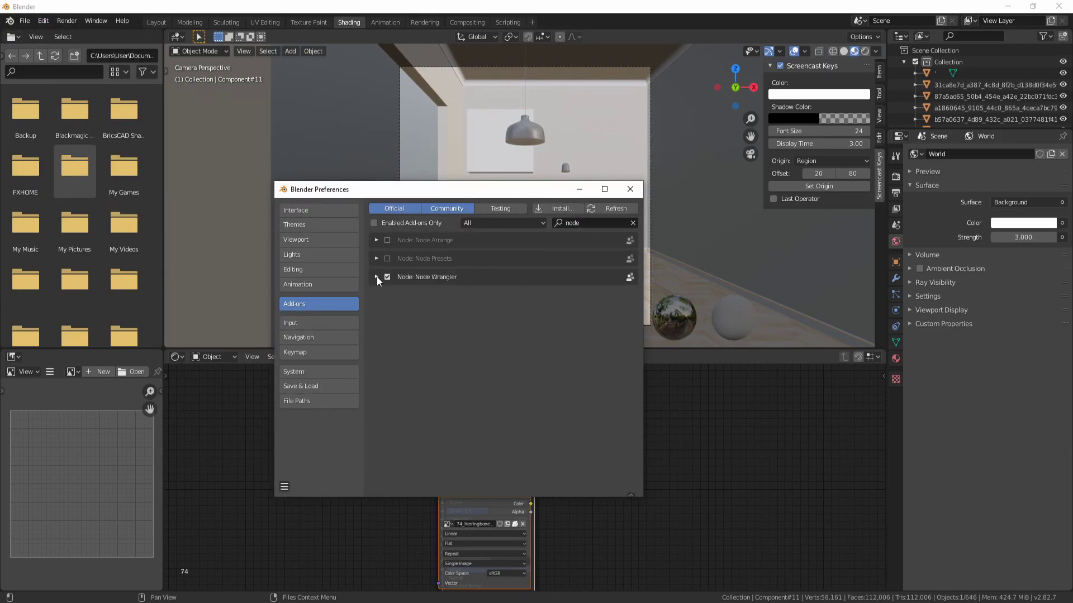
left_click(376, 277)
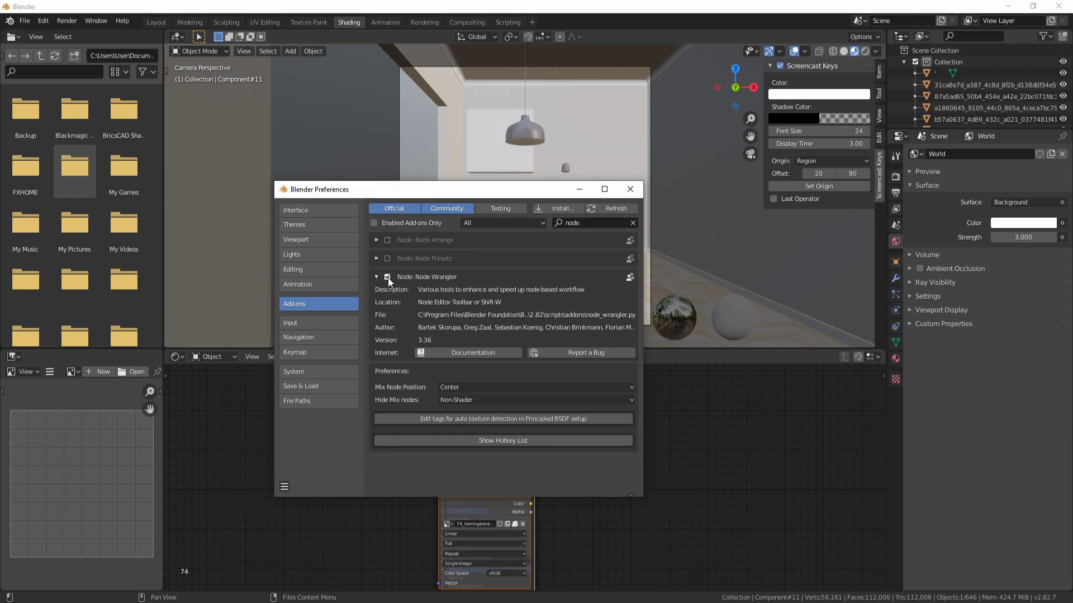
left_click(631, 190)
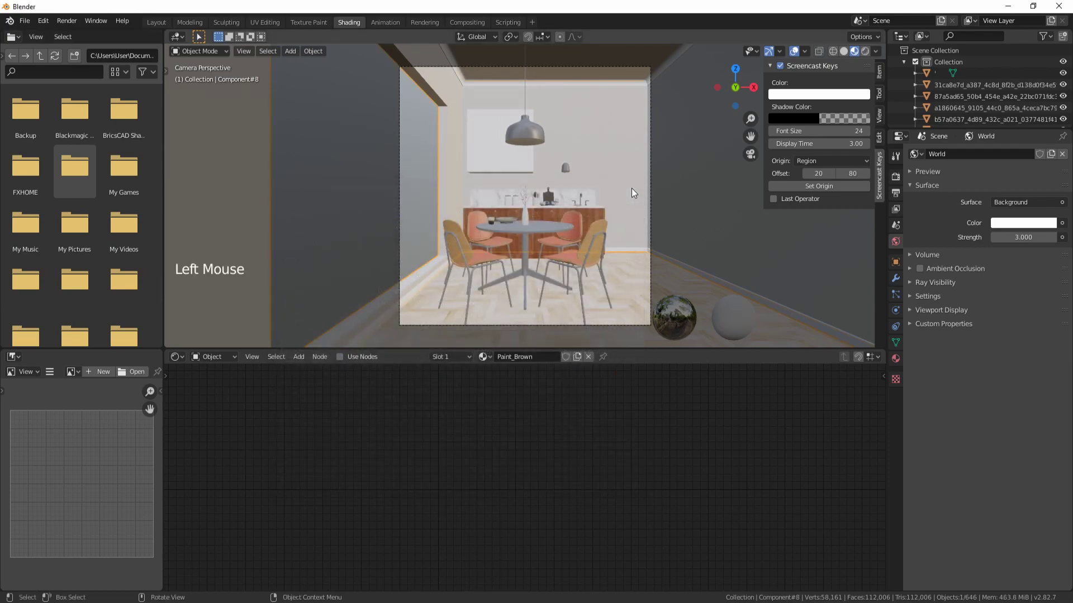
Select the pendant lamp and enable nodes for its Black steel material
middle_click_drag(579, 250, 525, 225)
scroll(562, 215, "up", 3)
scroll(561, 200, "down", 3)
scroll(575, 186, "up", 1)
scroll(576, 182, "down", 1, "shift")
scroll(575, 182, "up", 1, "shift")
scroll(567, 249, "down", 2, "shift")
scroll(555, 203, "up", 1)
left_click(386, 217)
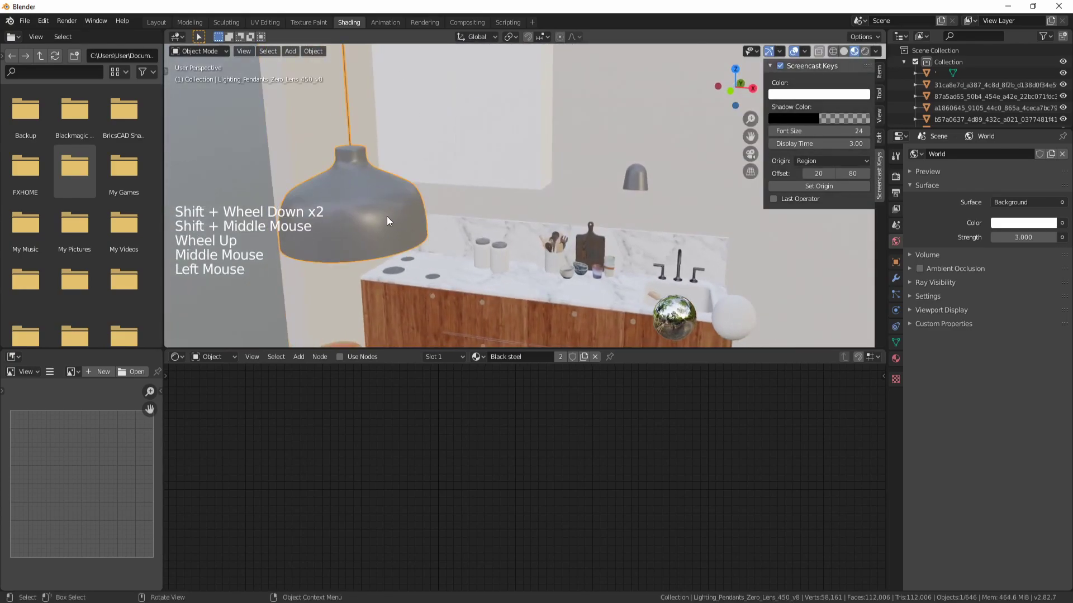
middle_click_drag(408, 307, 437, 297)
left_click(353, 357)
Give the lamp's Black steel material a near-black base color, with specular 0.518 and roughness 0.291
left_click(499, 416)
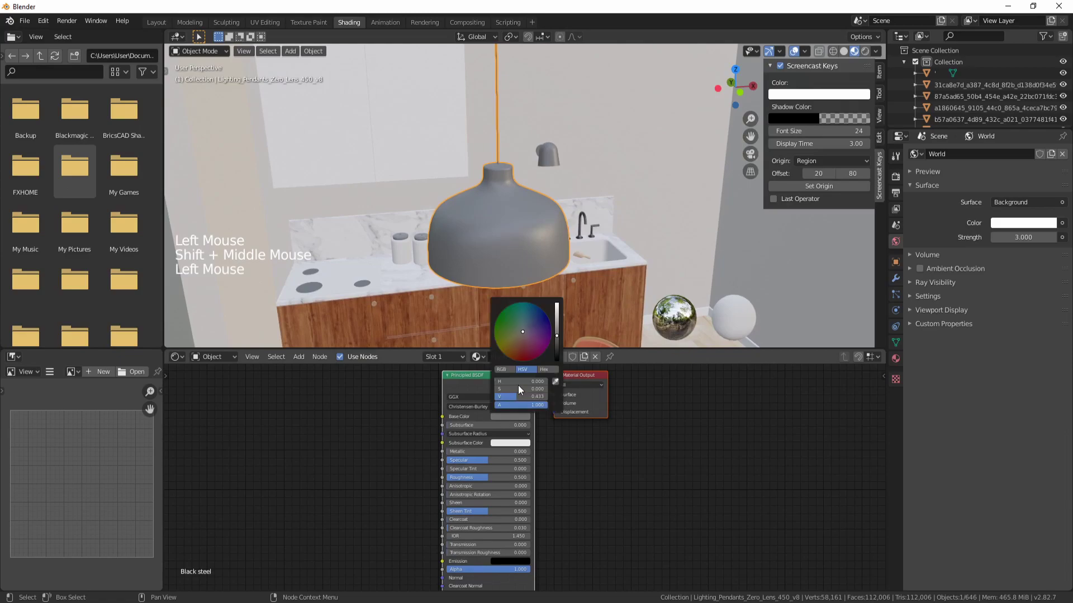
left_click_drag(555, 342, 556, 355)
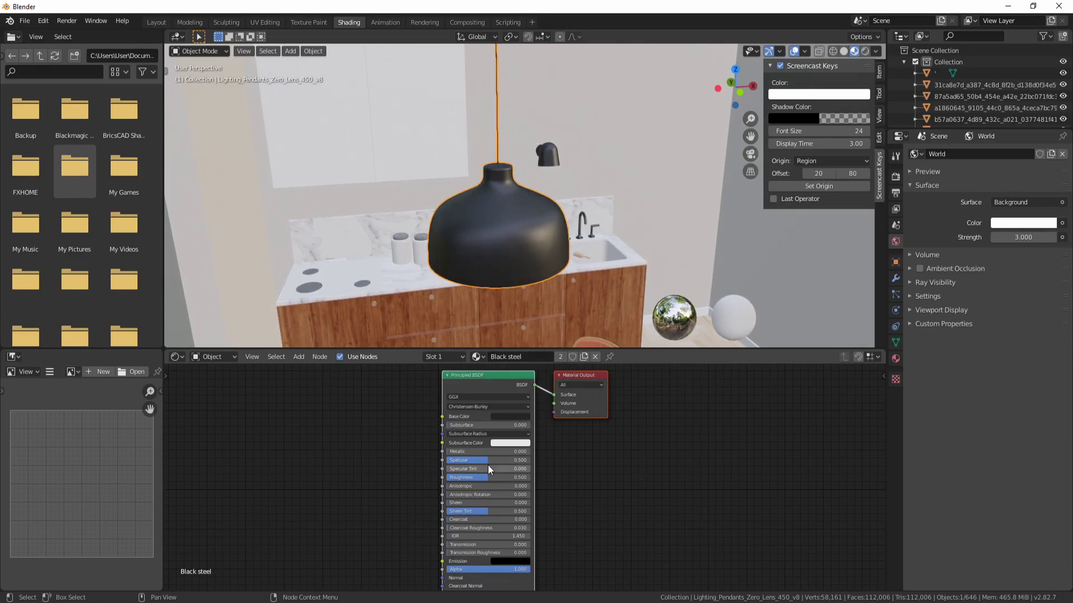
left_click_drag(487, 467, 487, 460)
mouse_move(487, 477)
left_mouse_down()
mouse_move(449, 478)
mouse_move(494, 478)
mouse_move(457, 477)
mouse_move(471, 477)
left_mouse_up()
Select the sink faucet and move its 65375LF-BL.jpg image texture node clear of the Principled BSDF node
middle_click_drag(527, 277, 507, 290)
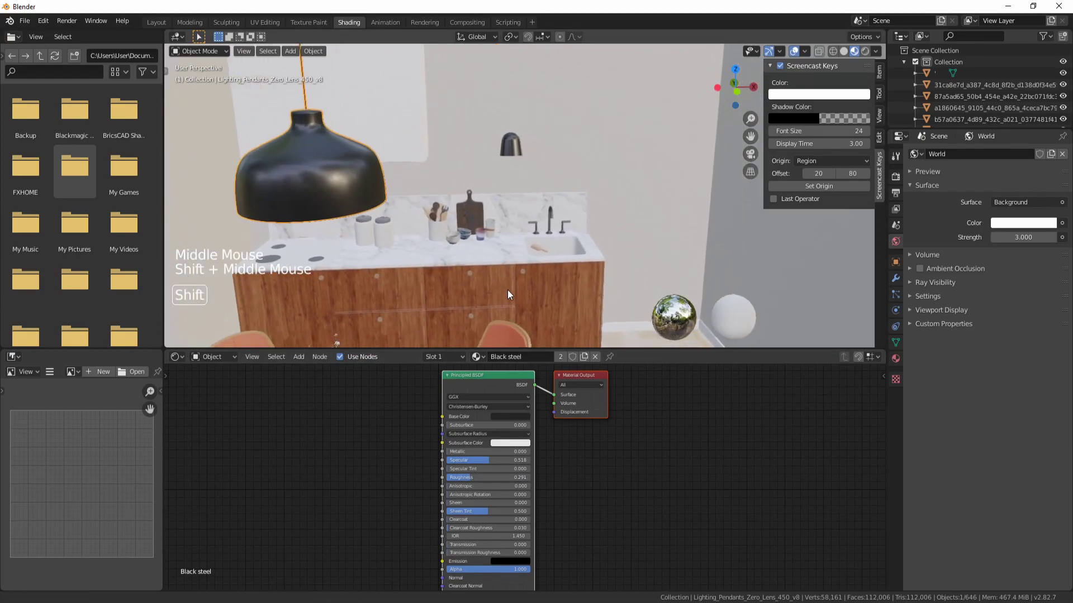
scroll(615, 229, "up", 6)
left_click(585, 244)
middle_click_drag(588, 252, 397, 177, "shift")
scroll(556, 264, "up", 5)
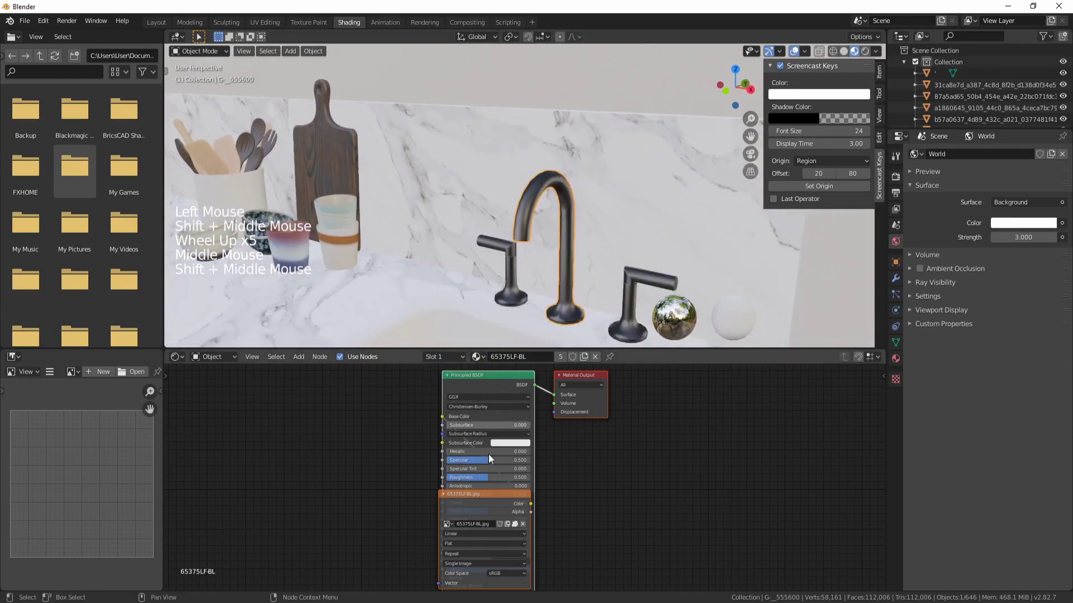
left_click_drag(481, 500, 307, 387)
left_click(408, 481)
middle_click_drag(319, 391, 331, 425)
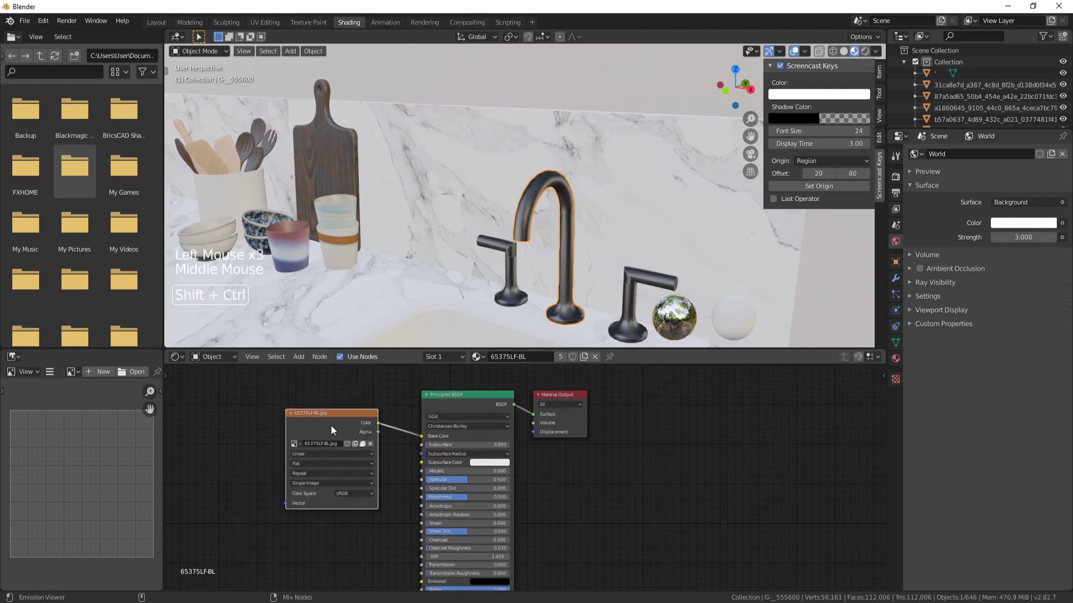
Preview the faucet's image texture alone, restore the Principled BSDF output and delete the texture node
left_click(330, 424, "ctrl+shift")
middle_click_drag(503, 305, 598, 315)
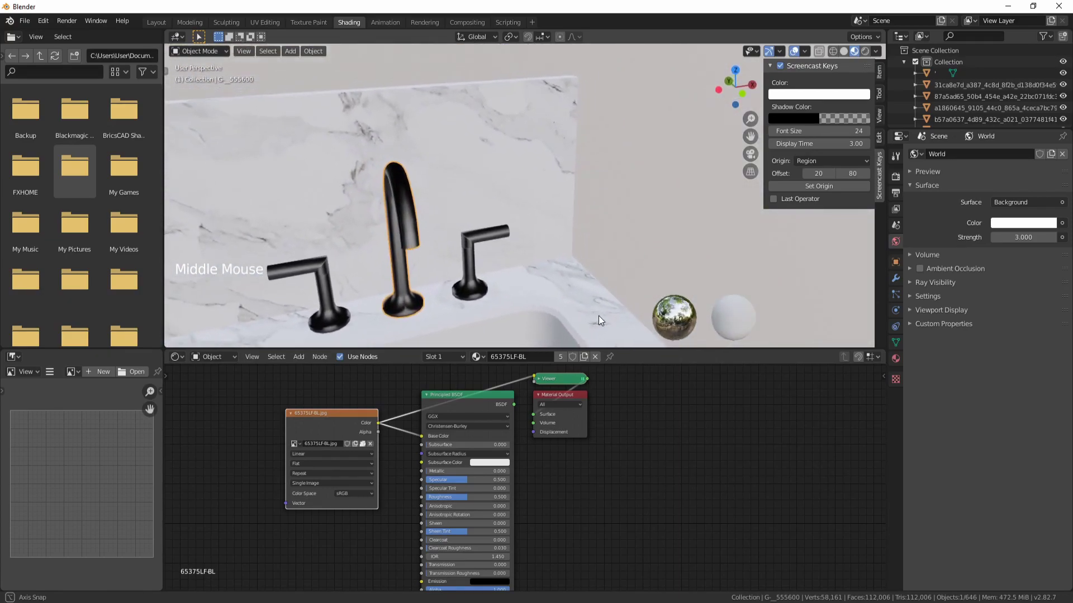
left_click(476, 401, "ctrl+shift")
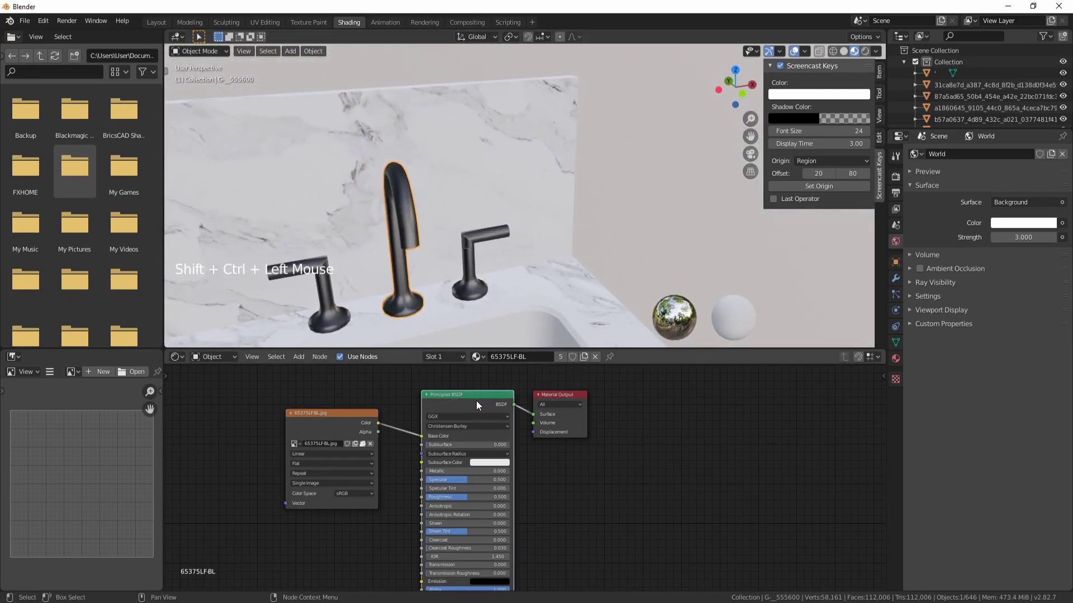
left_click(335, 423)
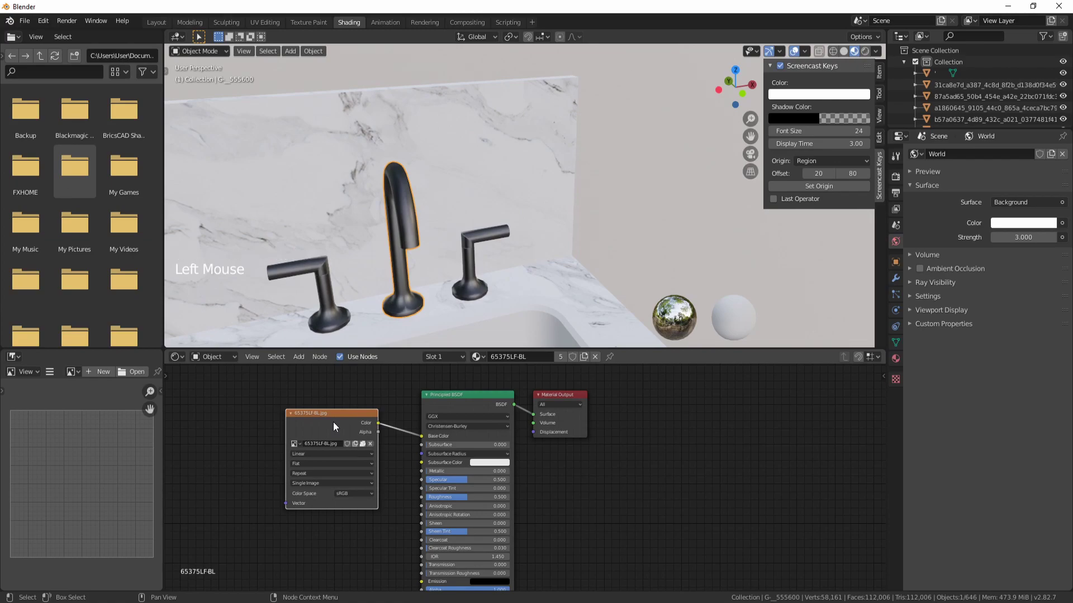
key("Delete")
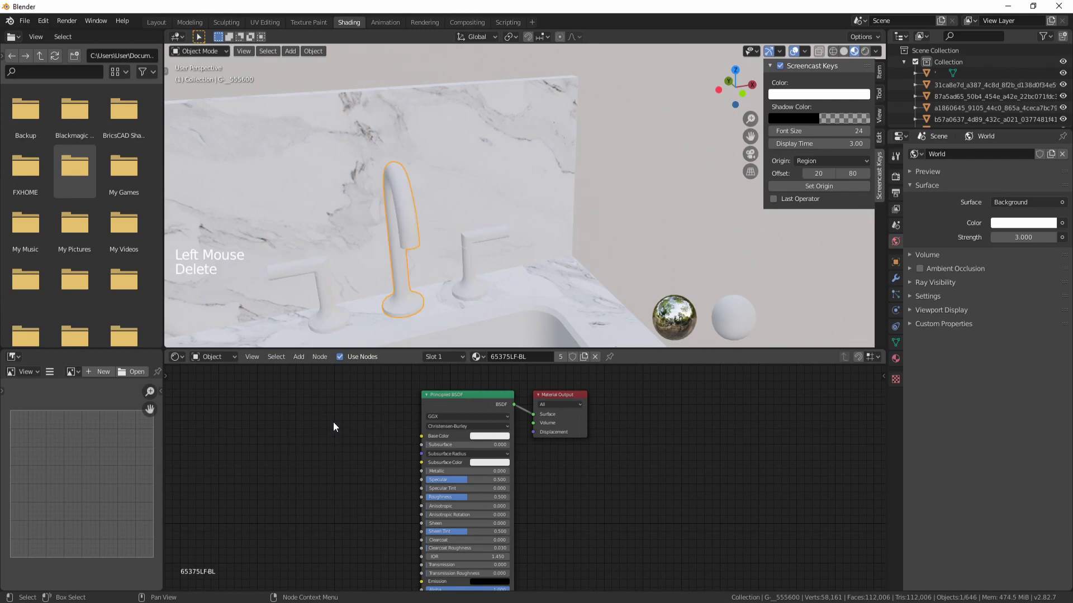
Give the faucet material a near-black base color, with specular about 0.61 and roughness about 0.39
left_click(494, 437)
mouse_move(533, 356)
left_mouse_down()
mouse_move(535, 378)
mouse_move(535, 366)
left_mouse_up()
middle_click_drag(407, 318, 549, 302, "shift")
mouse_move(465, 478)
left_mouse_down()
mouse_move(479, 478)
mouse_move(459, 497)
mouse_move(436, 497)
left_mouse_up()
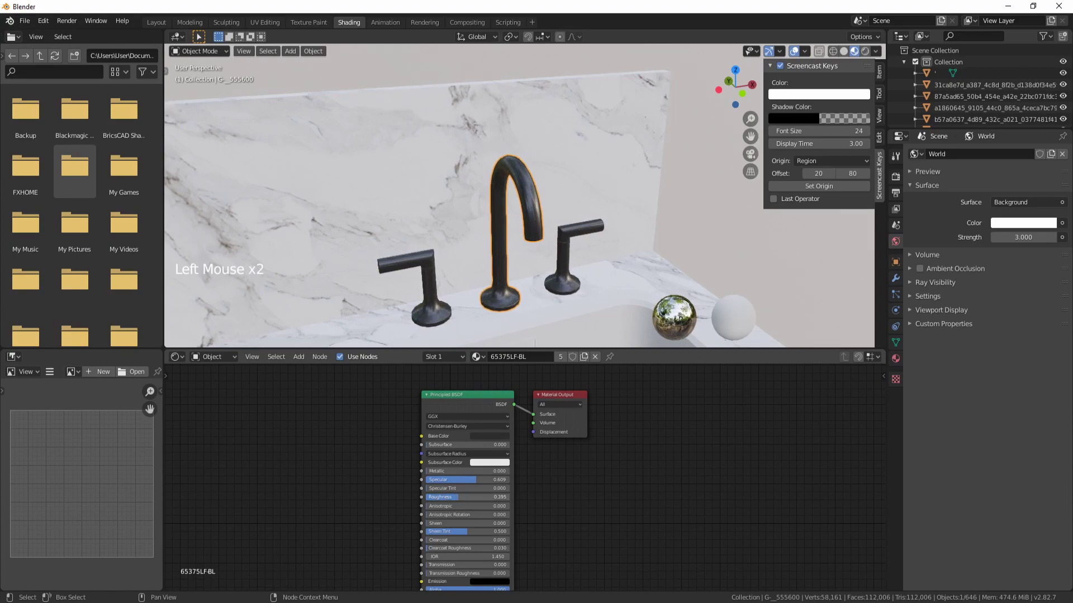
Select the wooden kitchen cabinet door and spread out material 119's nodes so the image texture sits clear of the Principled BSDF
middle_click_drag(498, 328, 524, 209, "shift")
scroll(522, 211, "down", 5)
scroll(515, 246, "down", 3)
middle_click_drag(515, 245, 538, 267)
scroll(485, 219, "down", 2)
left_click(540, 243)
scroll(559, 258, "up", 4)
scroll(537, 267, "down", 1)
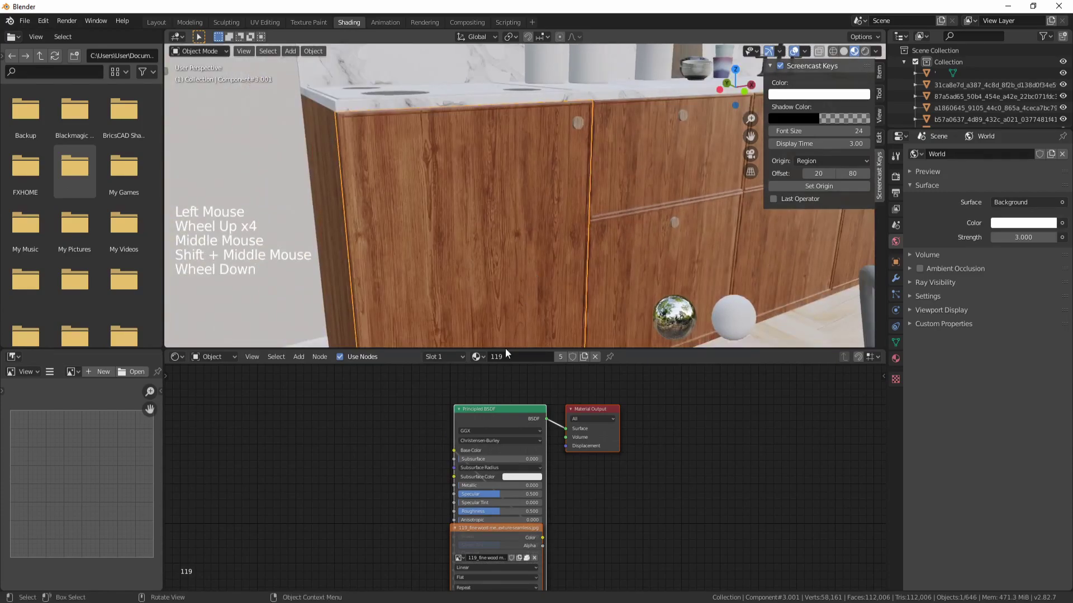
left_click(499, 525)
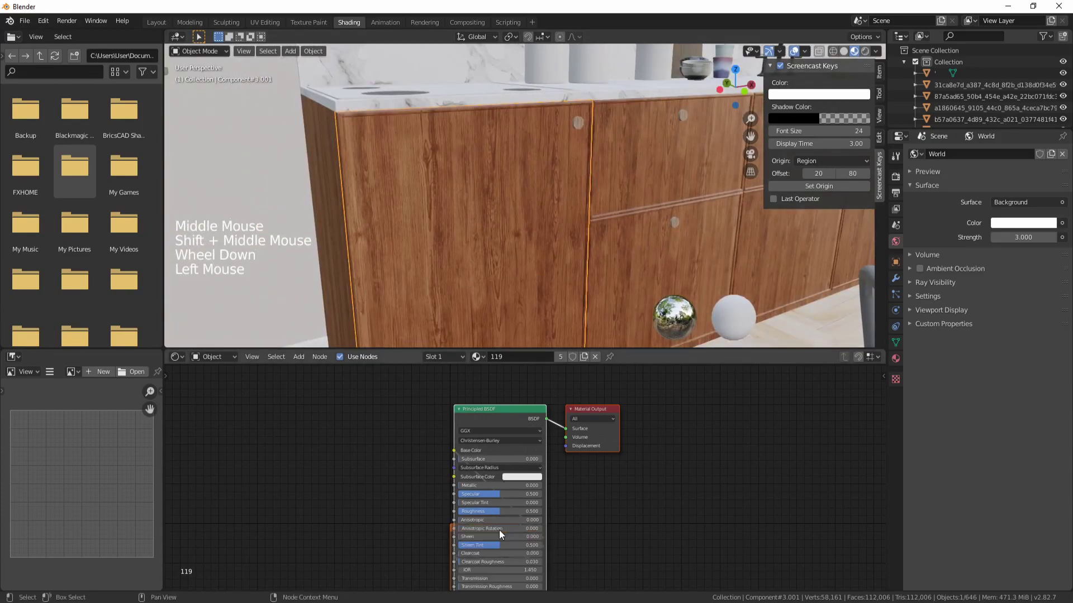
left_click(498, 423)
key("g")
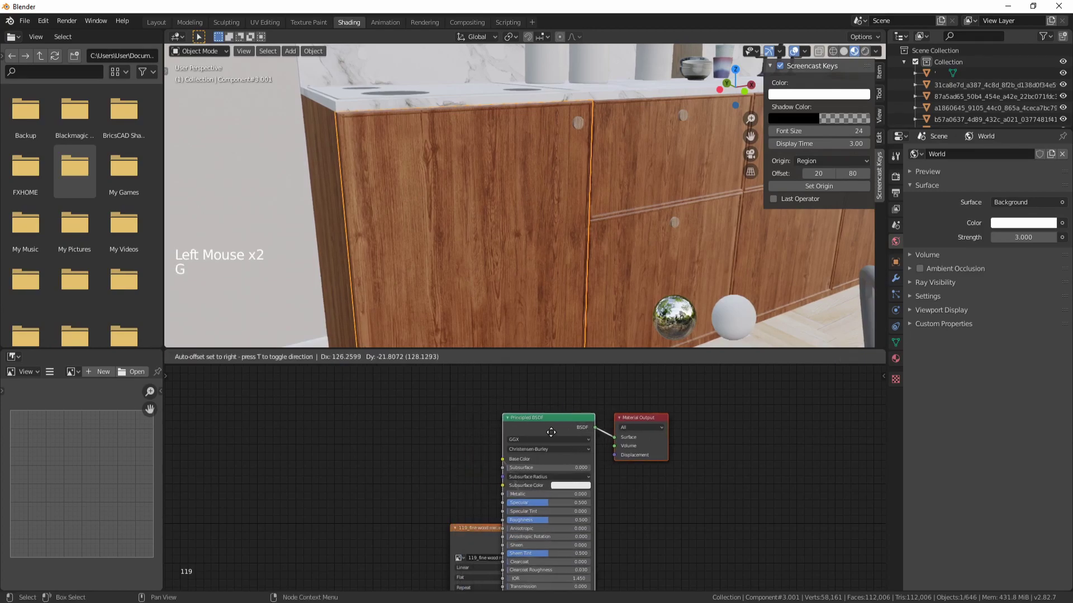
left_click(621, 461)
left_click(520, 525)
key("g")
left_click(519, 446)
middle_click_drag(571, 495, 478, 444)
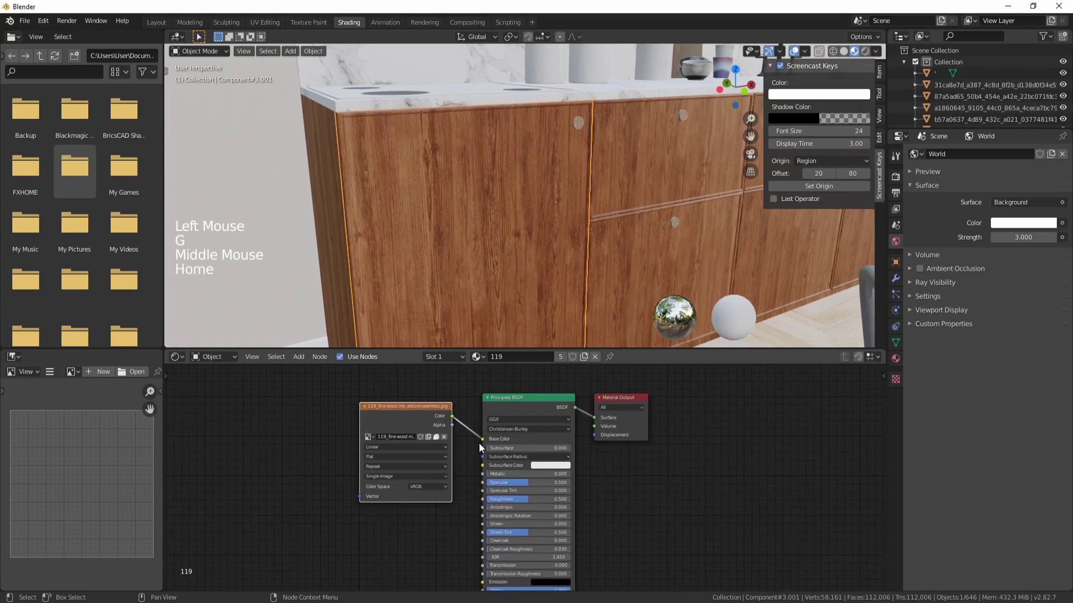
key("Home")
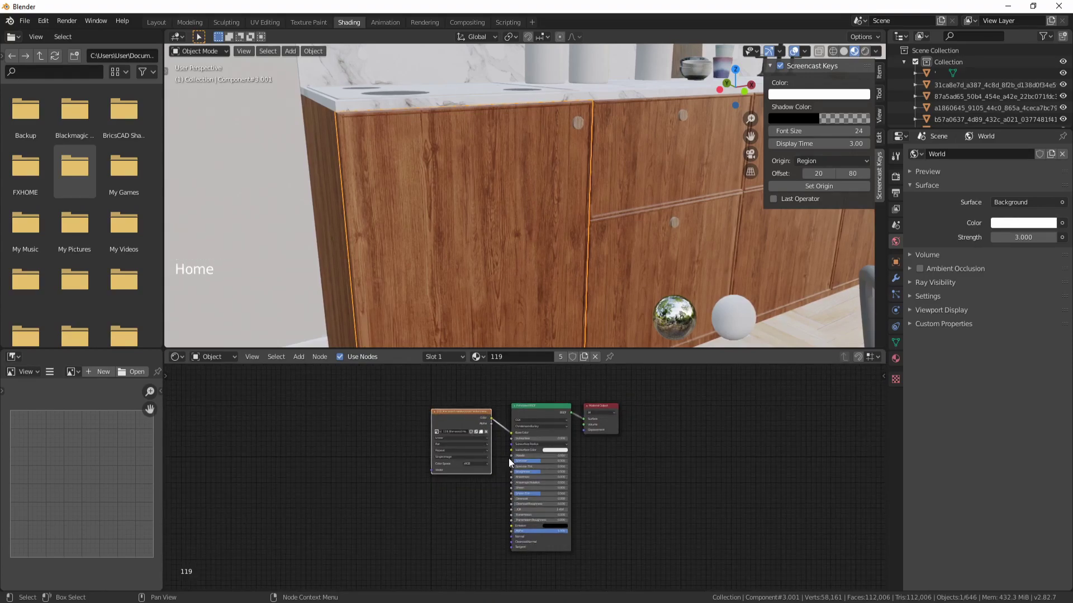
Set the cabinet wood material's specular to about 0.486 and its roughness to about 0.191
scroll(506, 458, "up", 3)
scroll(514, 456, "up", 3)
left_click(534, 453)
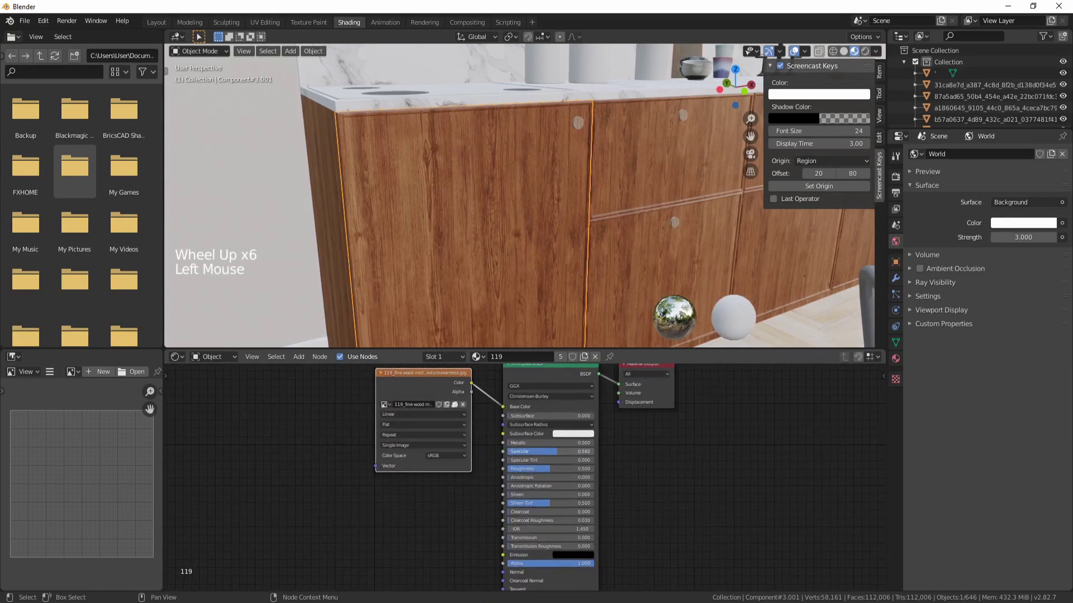
left_click_drag(547, 452, 508, 469)
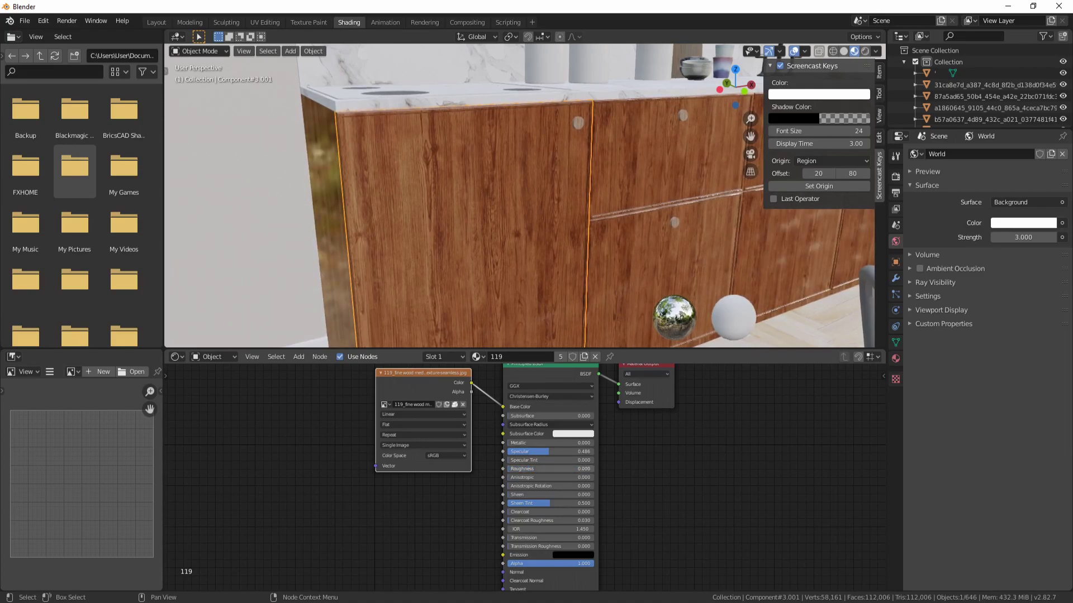
mouse_move(581, 257)
middle_mouse_down("shift")
mouse_move(635, 242)
mouse_move(588, 253)
middle_mouse_up("shift")
left_click_drag(522, 474, 538, 473)
left_click(491, 461)
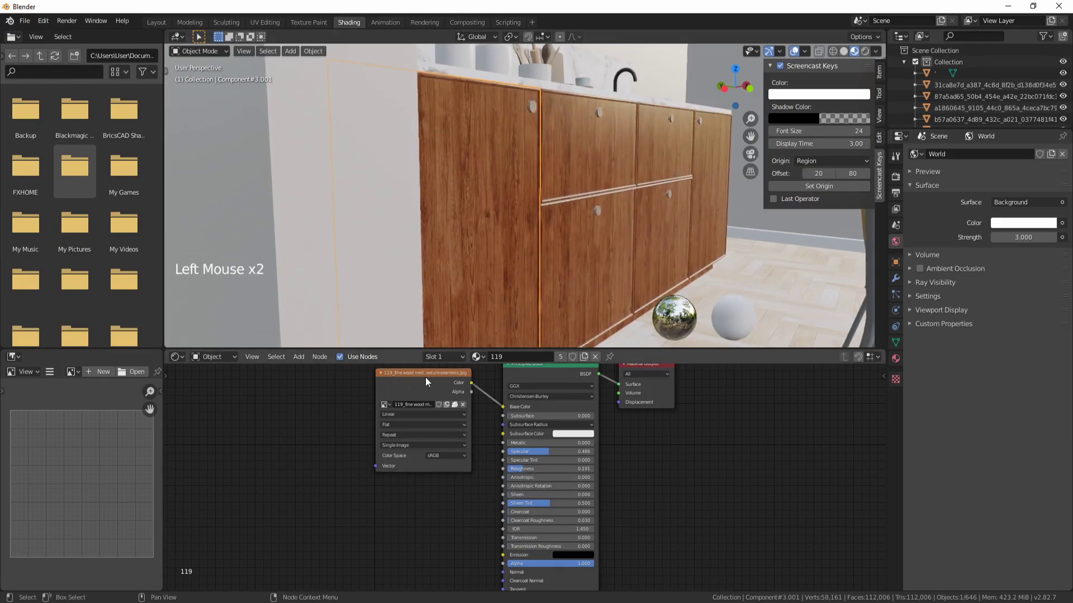
Move the wood texture node farther from the Principled BSDF and link its Color output to the shader's Normal input
left_click_drag(434, 374, 267, 377)
scroll(328, 407, "down", 1)
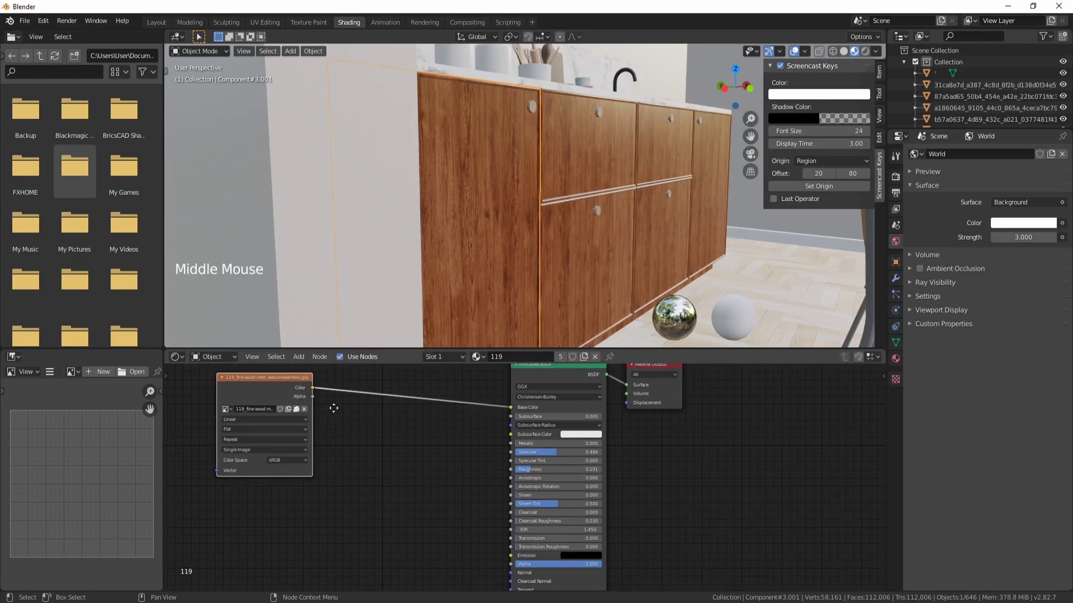
middle_click_drag(329, 407, 317, 401)
left_click_drag(316, 389, 500, 562)
Insert a Bump node into the link to the Normal input and feed the wood texture's color into its Height
key("shift+a")
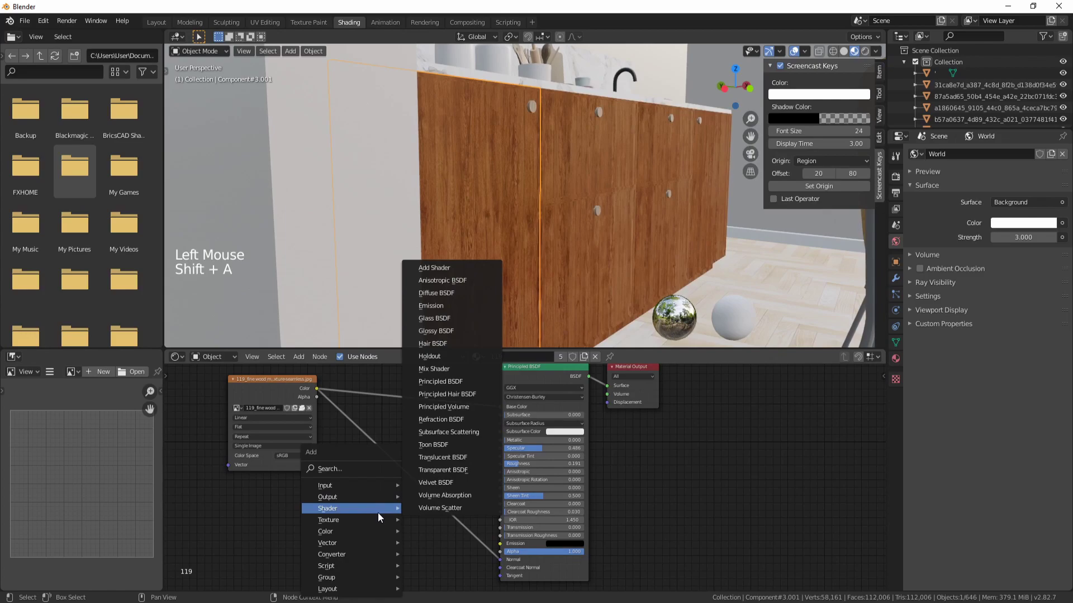
mouse_move(367, 544)
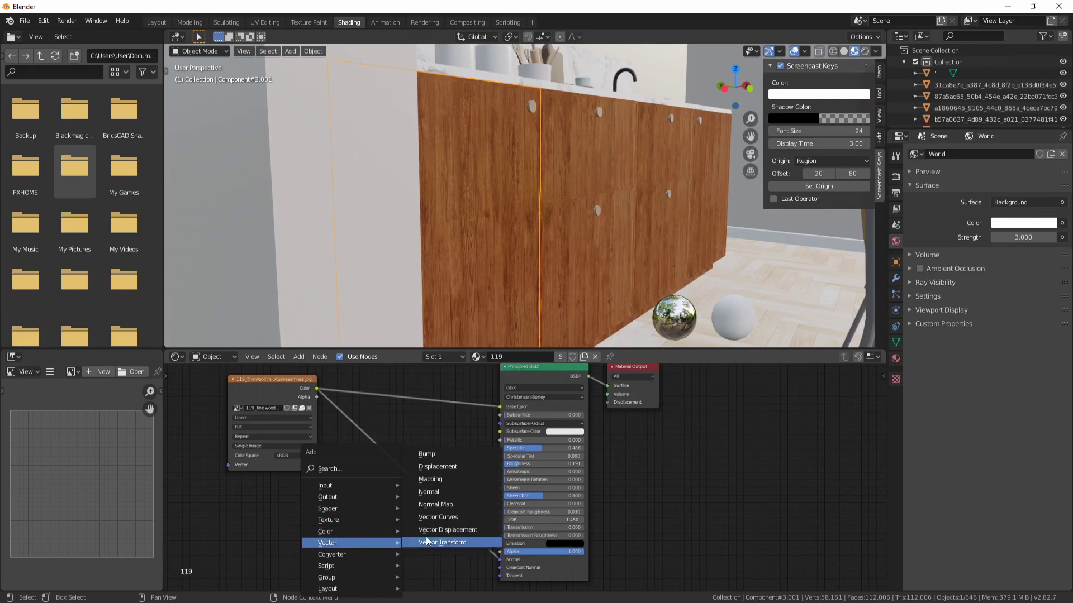
left_click(438, 454)
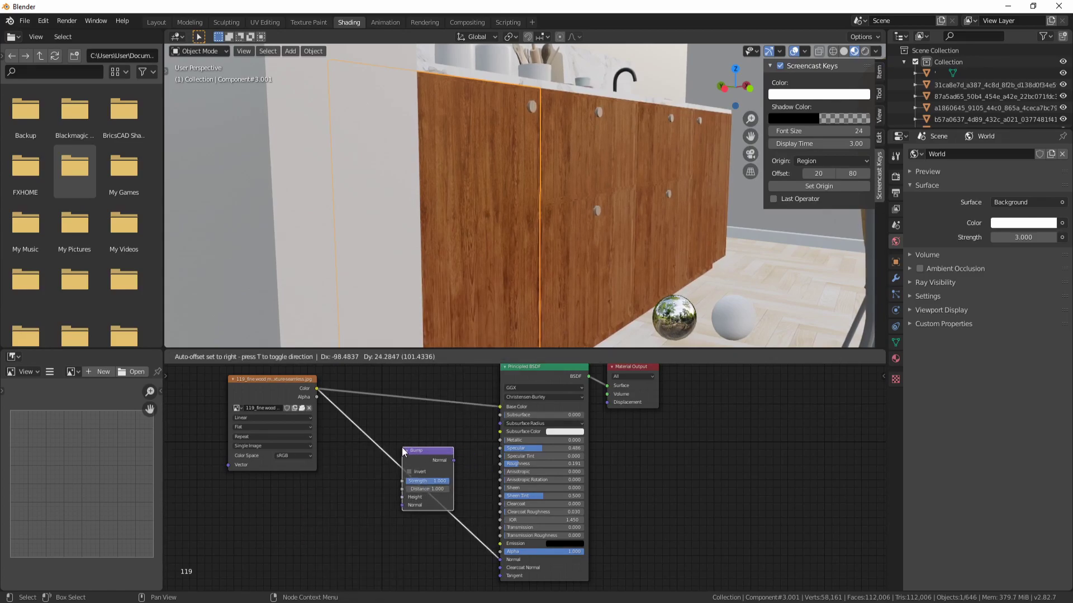
left_click(403, 451)
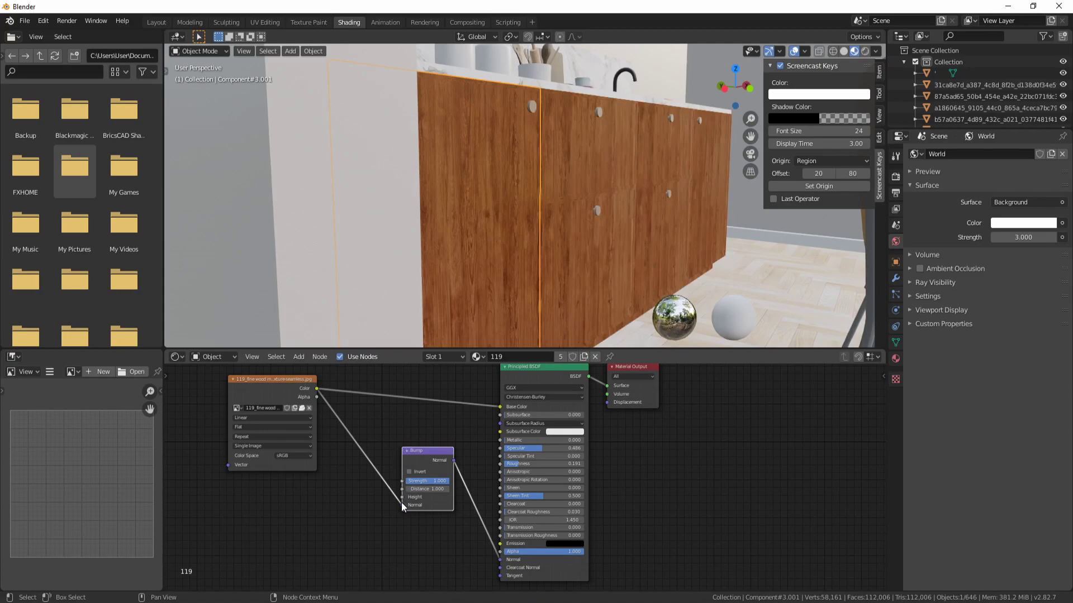
left_click_drag(402, 504, 402, 498)
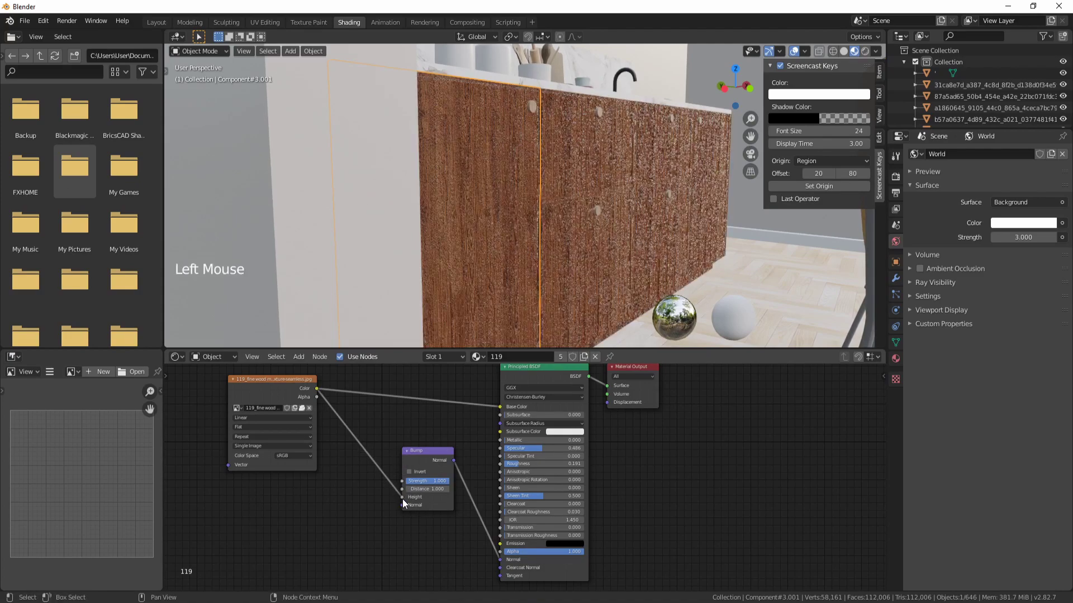
Reduce the wood material's Bump node strength to 0.05
scroll(612, 259, "up", 5)
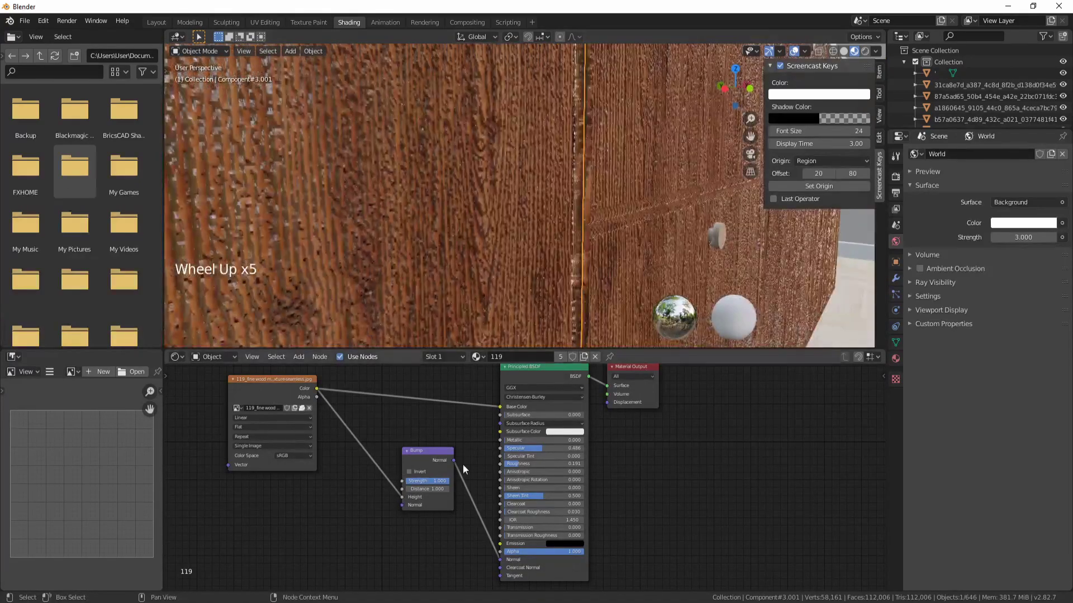
left_click_drag(438, 481, 463, 484)
scroll(534, 290, "down", 2)
scroll(534, 291, "down", 1)
left_click_drag(440, 481, 399, 481)
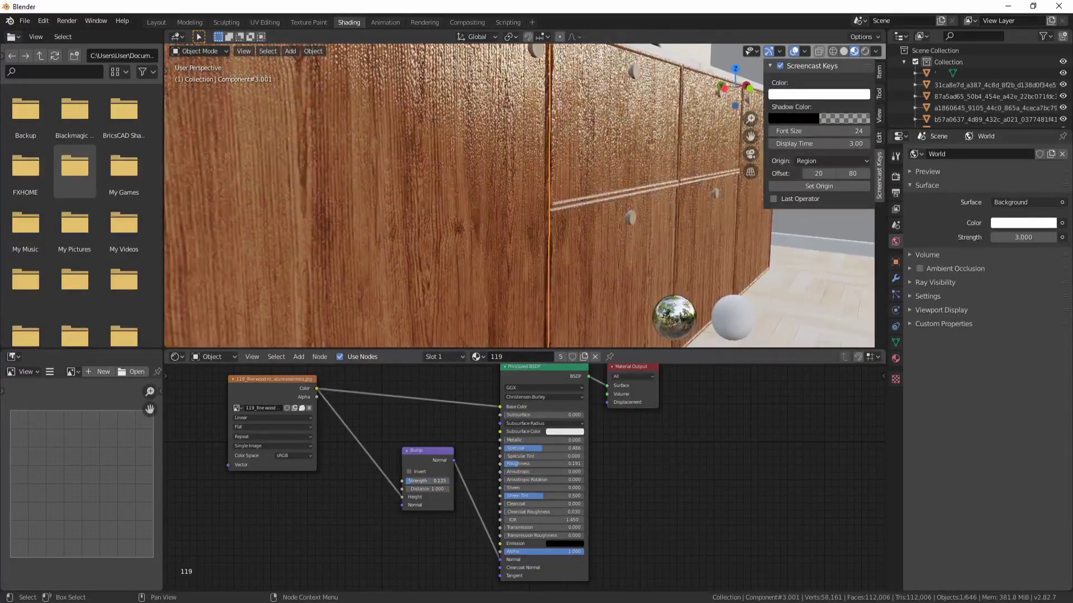
scroll(593, 290, "up", 1)
scroll(593, 289, "down", 1)
middle_click_drag(607, 228, 581, 213, "shift")
scroll(571, 212, "up", 3)
scroll(571, 213, "up", 2)
left_click(434, 483)
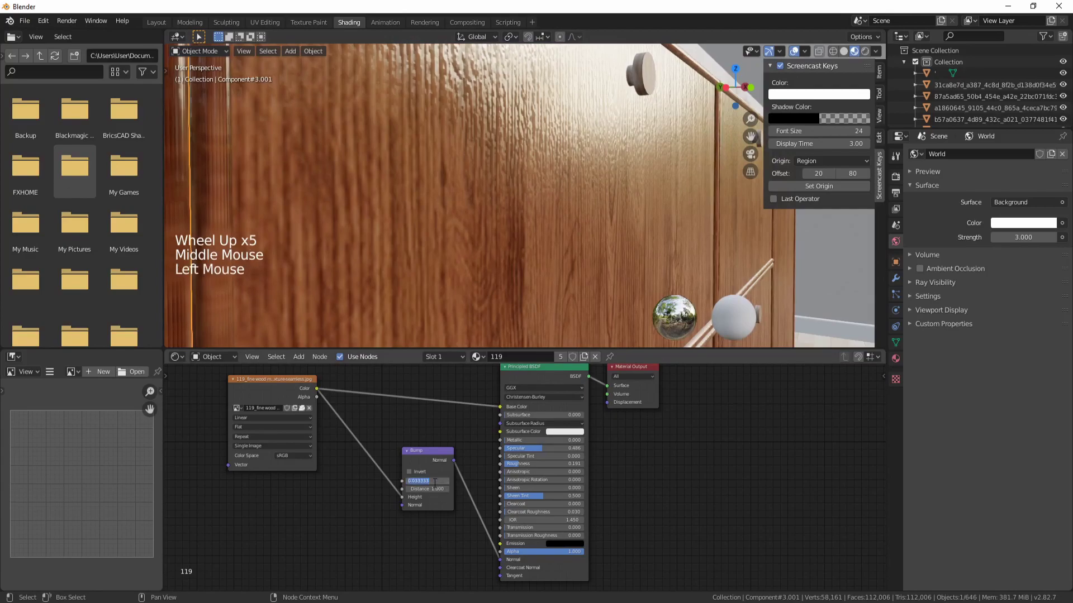
type("0.05")
key("Return")
scroll(556, 274, "down", 2)
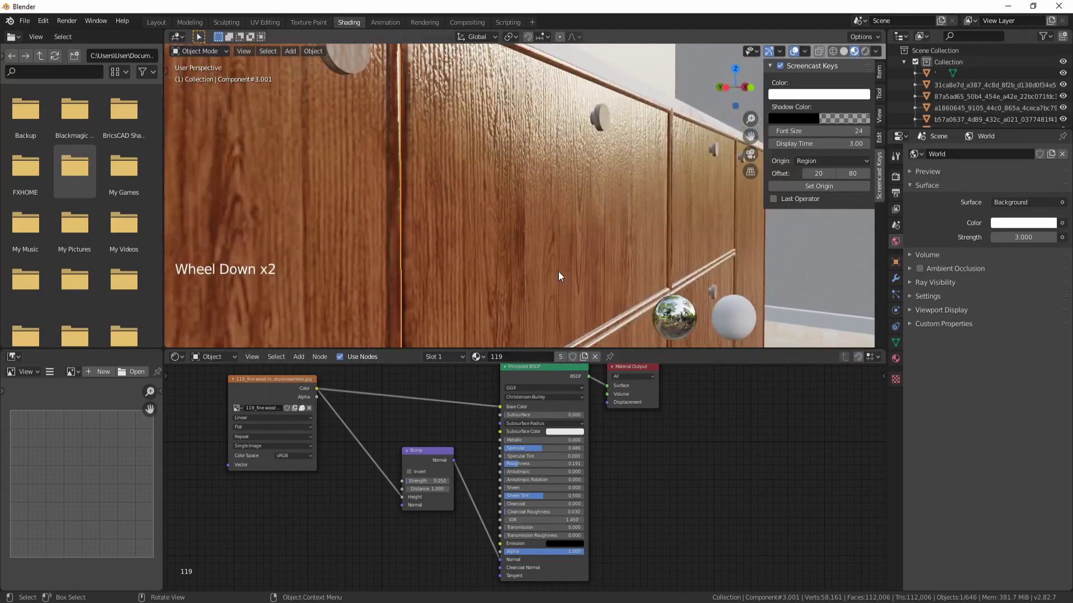
Move the Bump node aside, link the texture color to Roughness and insert a ColorRamp node into that link
left_click_drag(434, 451, 388, 521)
left_click_drag(318, 390, 500, 467)
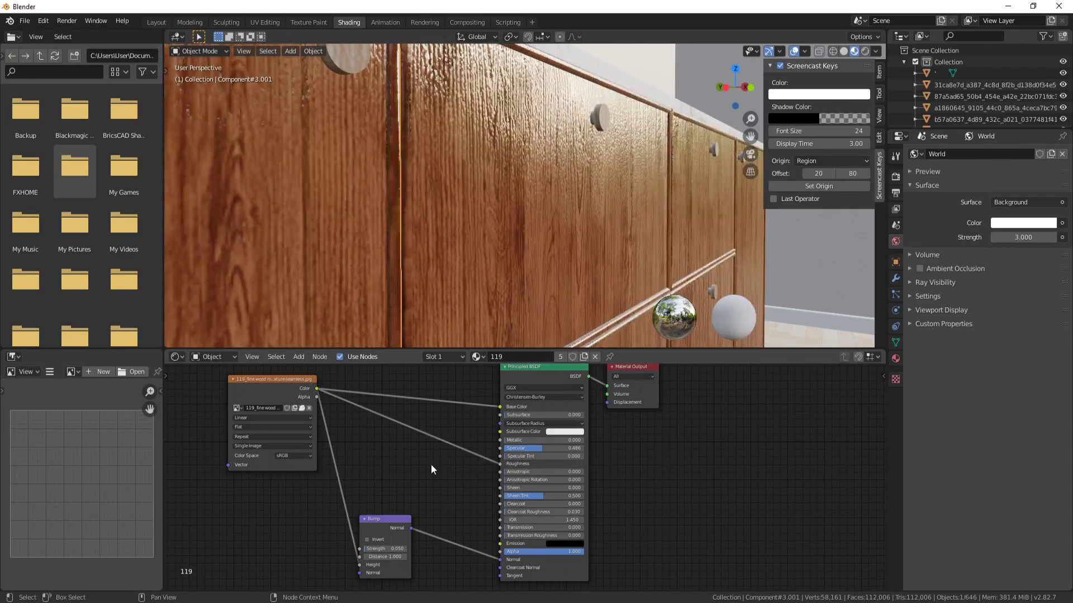
key("shift+a")
mouse_move(430, 464)
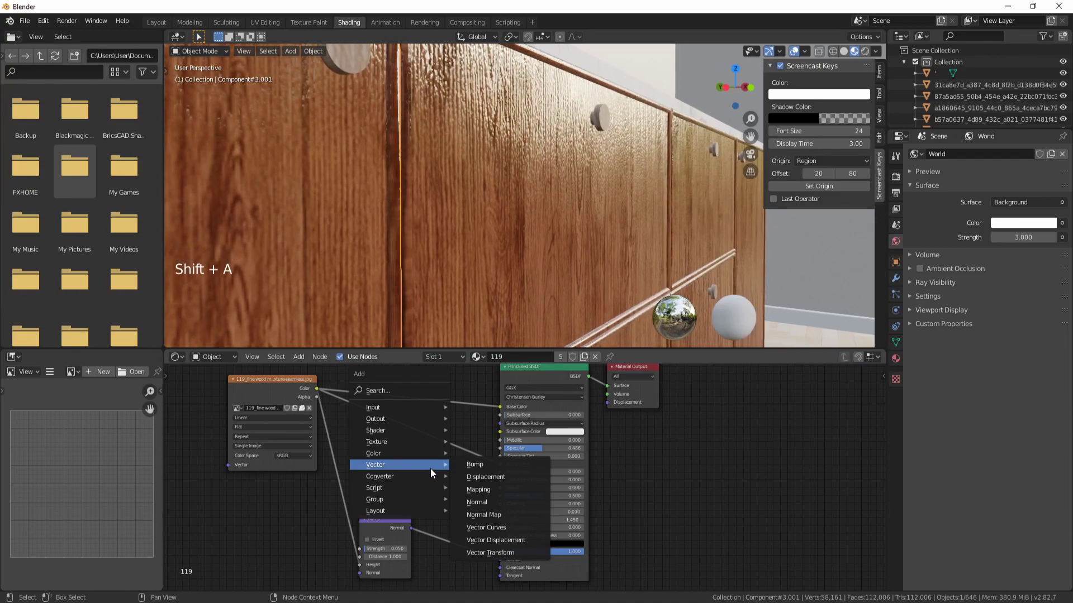
left_click(500, 337)
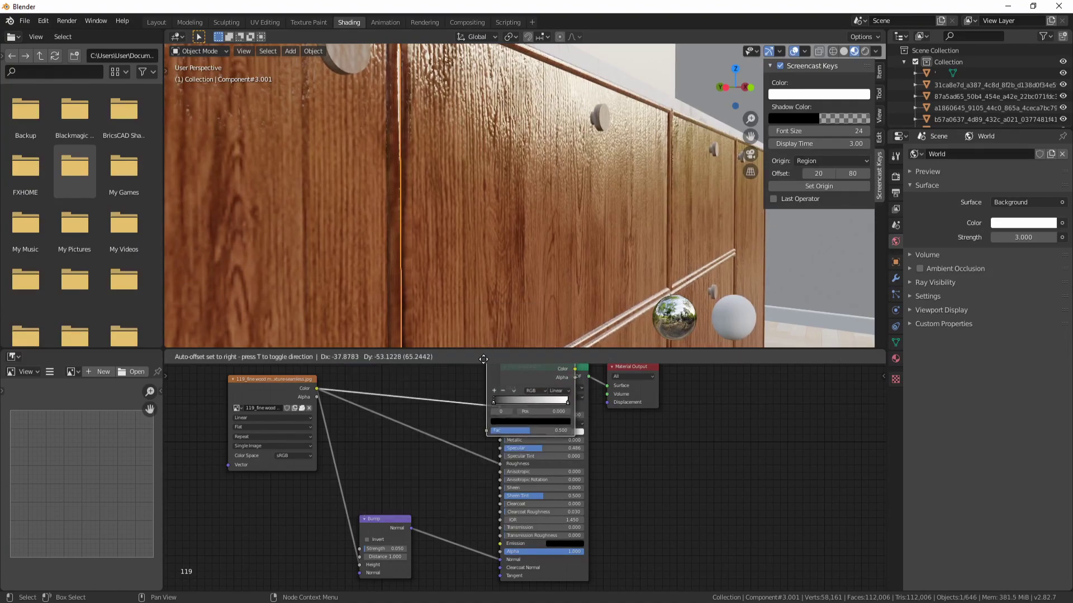
left_click(404, 414)
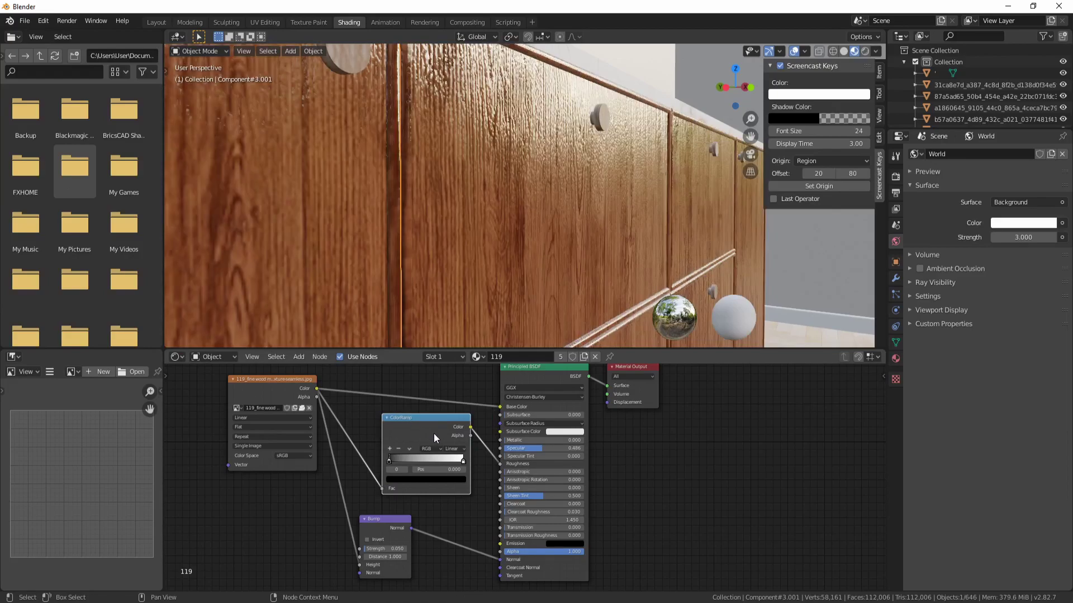
Move the ColorRamp's white stop toward the middle and lighten the black stop to a grey with value about 0.361
scroll(574, 293, "down", 2)
middle_click_drag(573, 291, 574, 276)
left_click_drag(442, 461, 380, 463)
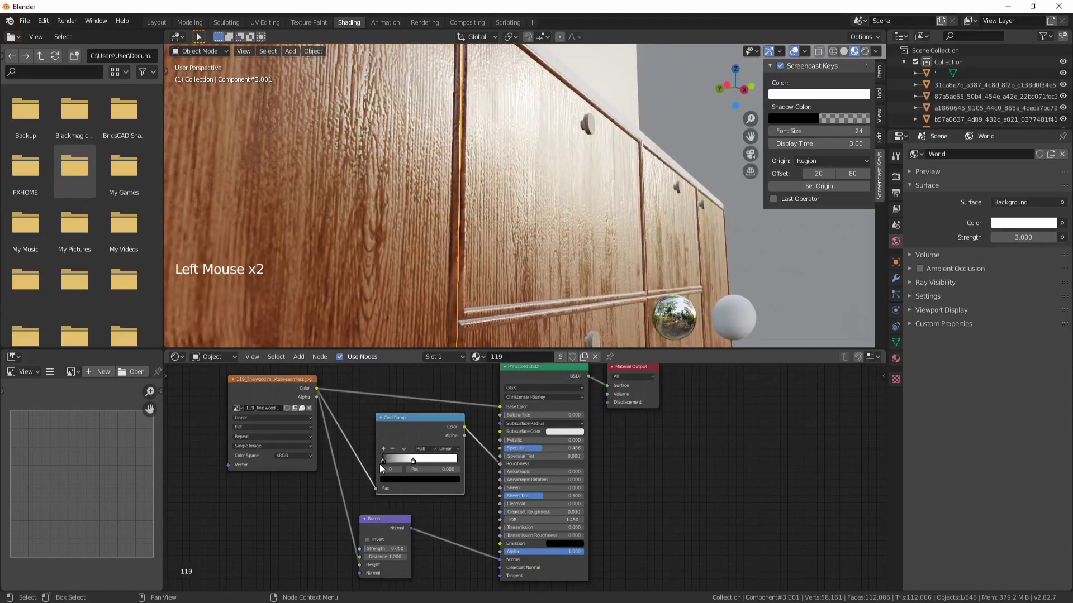
left_click(390, 479)
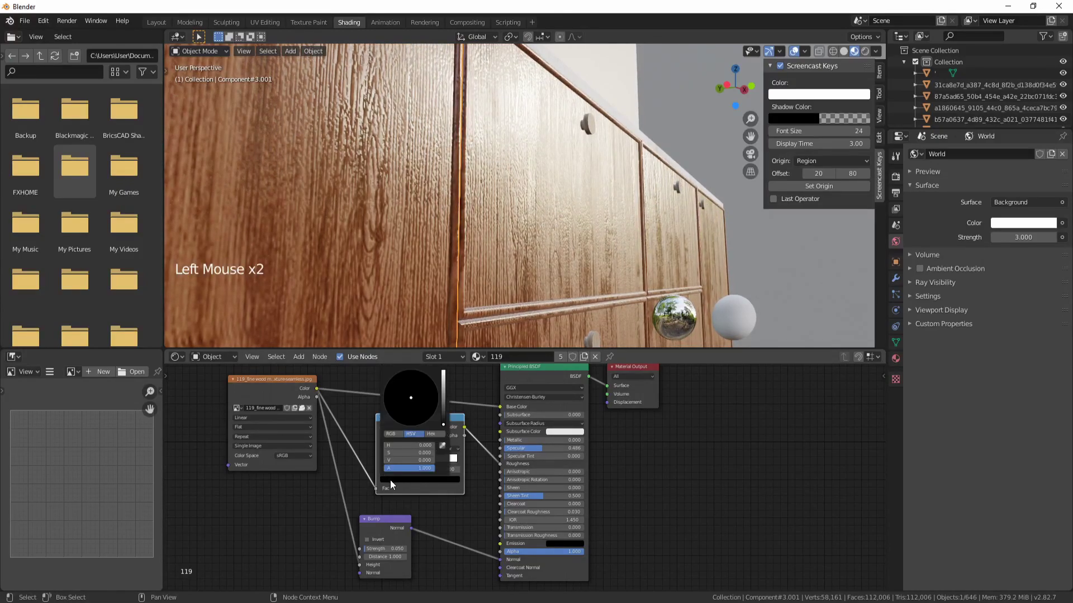
mouse_move(445, 424)
left_mouse_down()
mouse_move(443, 397)
mouse_move(443, 405)
left_mouse_up()
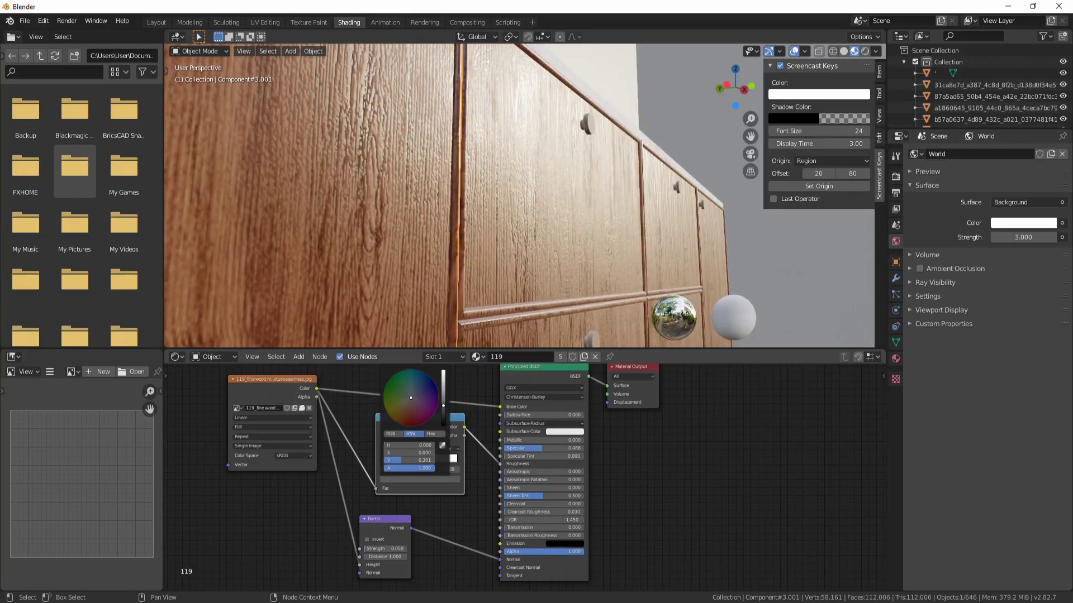
Select the round dining table top, enable nodes for its material and darken the base color to value 0.163
middle_click_drag(558, 288, 596, 267)
scroll(432, 304, "down", 3)
scroll(557, 300, "down", 2)
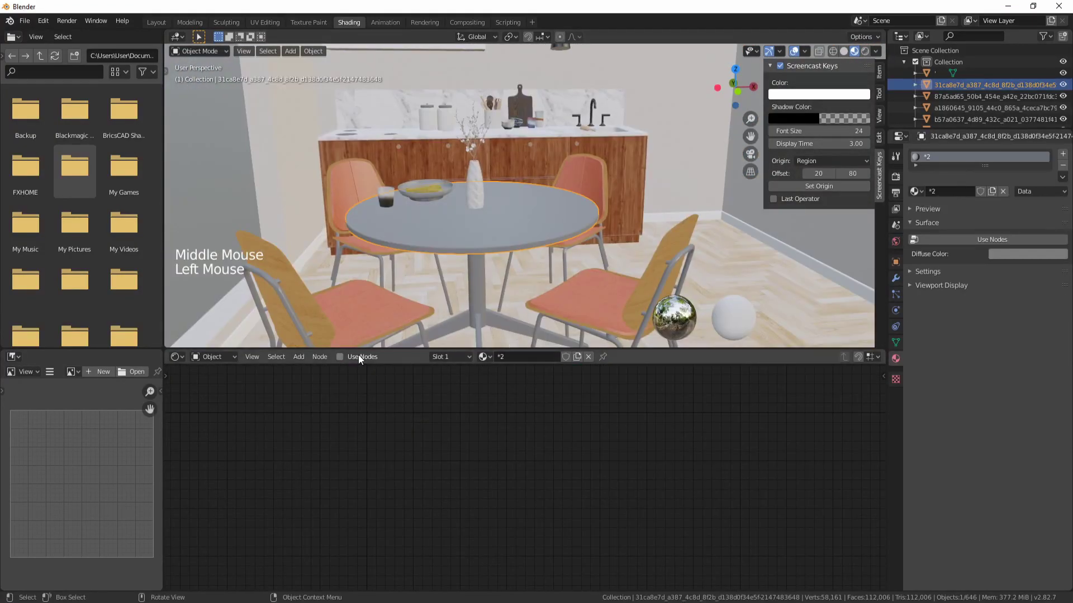
left_click(357, 355)
middle_click_drag(568, 410, 575, 487)
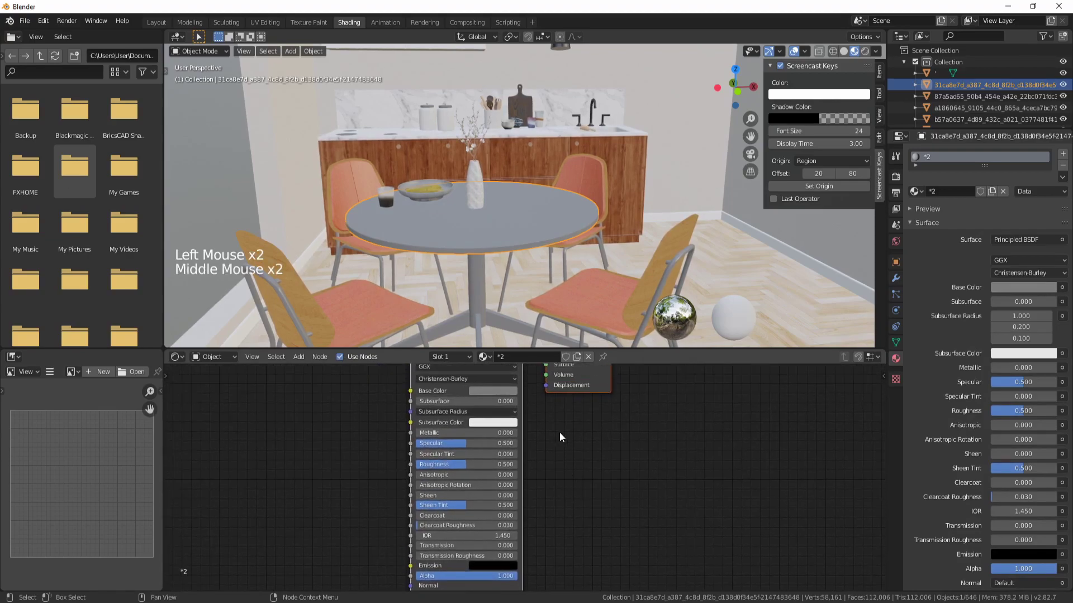
middle_click_drag(576, 244, 532, 416)
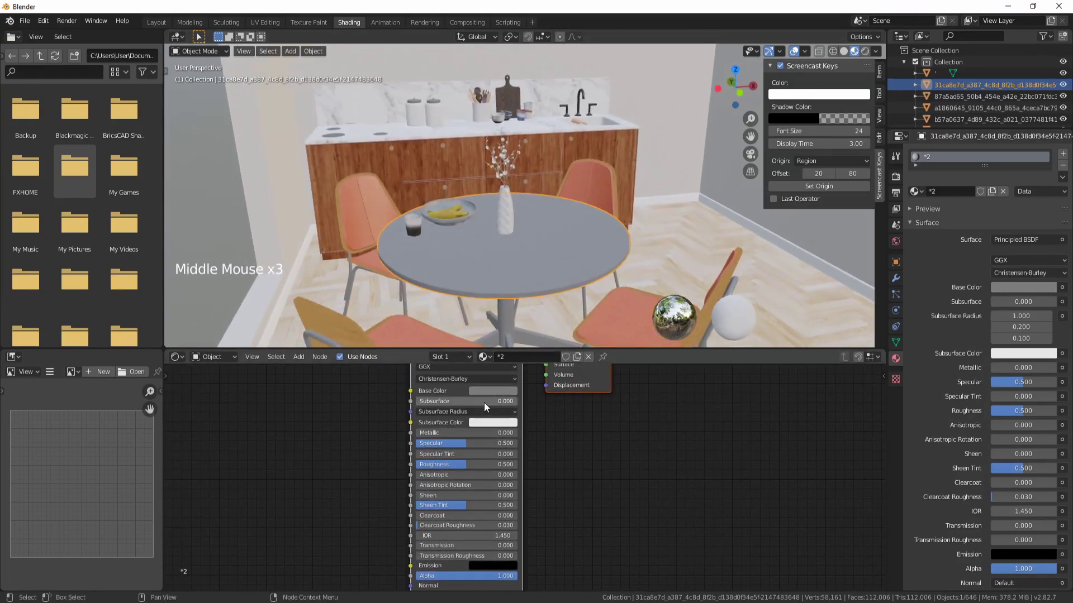
left_click(494, 391)
left_click_drag(546, 299, 549, 309)
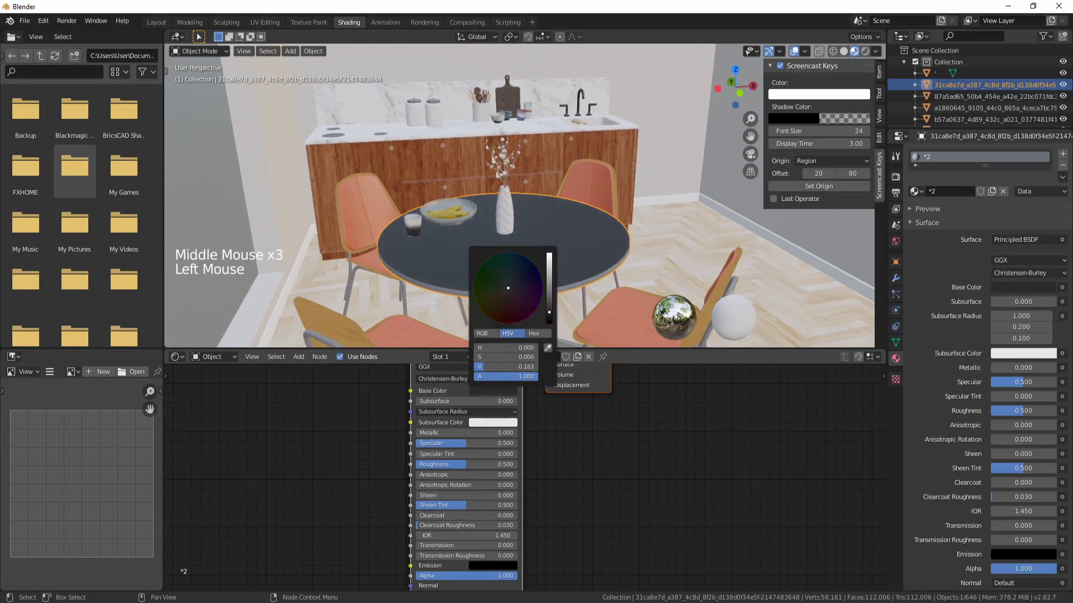
Set the table top material's roughness to 0.118 and its specular to 0.150
scroll(536, 434, "up", 2)
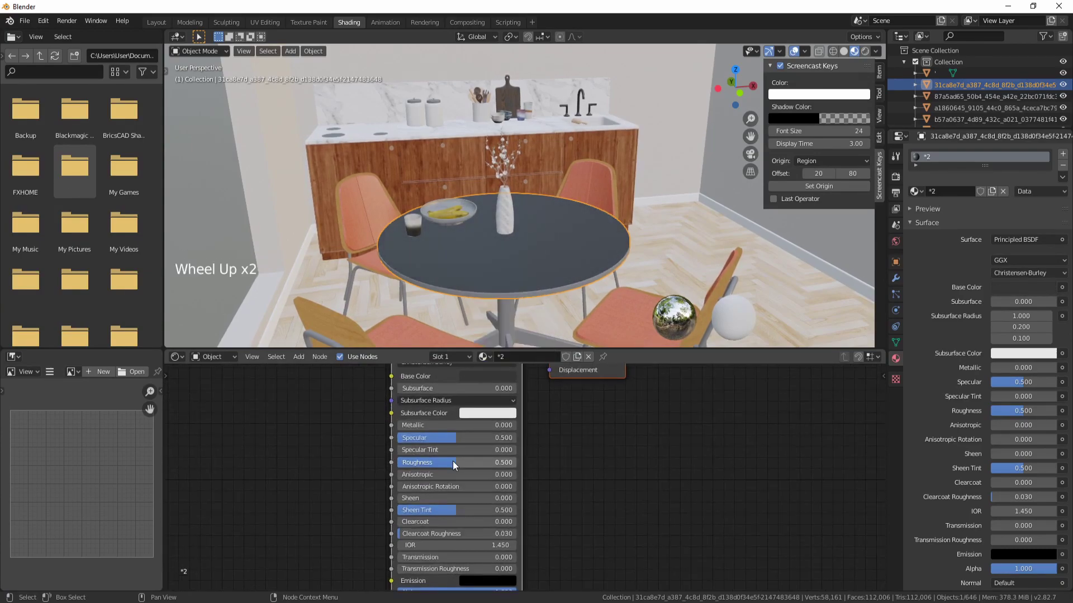
left_click_drag(452, 460, 407, 461)
scroll(572, 280, "up", 2)
mouse_move(572, 280)
middle_mouse_down("shift")
mouse_move(570, 262)
mouse_move(561, 272)
middle_mouse_up("shift")
left_click_drag(416, 462, 412, 438)
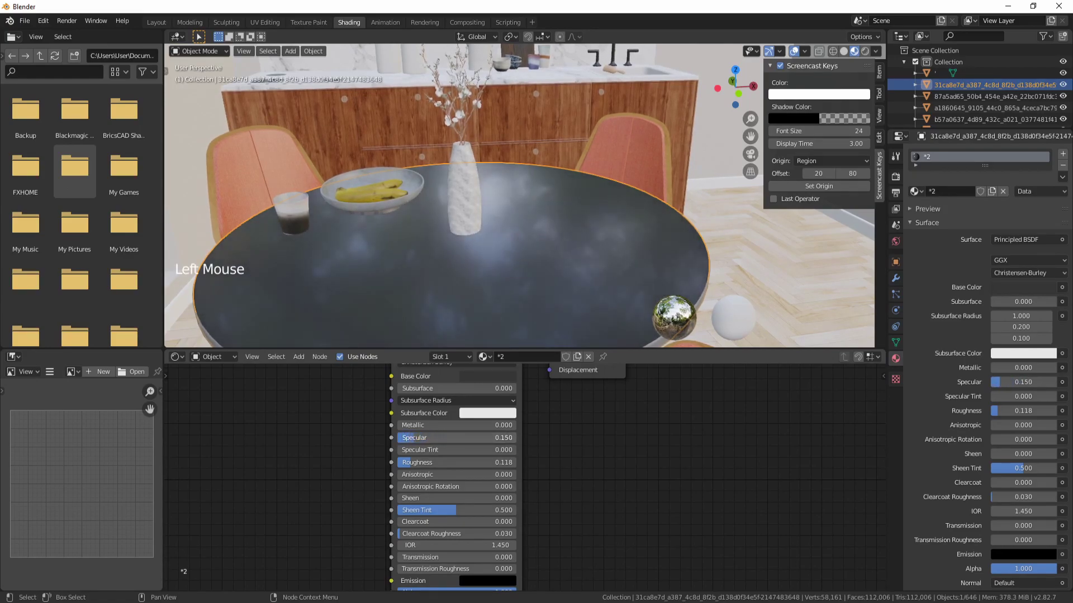
Select the table's central leg, enable nodes for its Duco_Black material and give it a dark grey base color
scroll(456, 208, "down", 2)
mouse_move(456, 208)
middle_mouse_down()
mouse_move(430, 212)
mouse_move(447, 210)
middle_mouse_up()
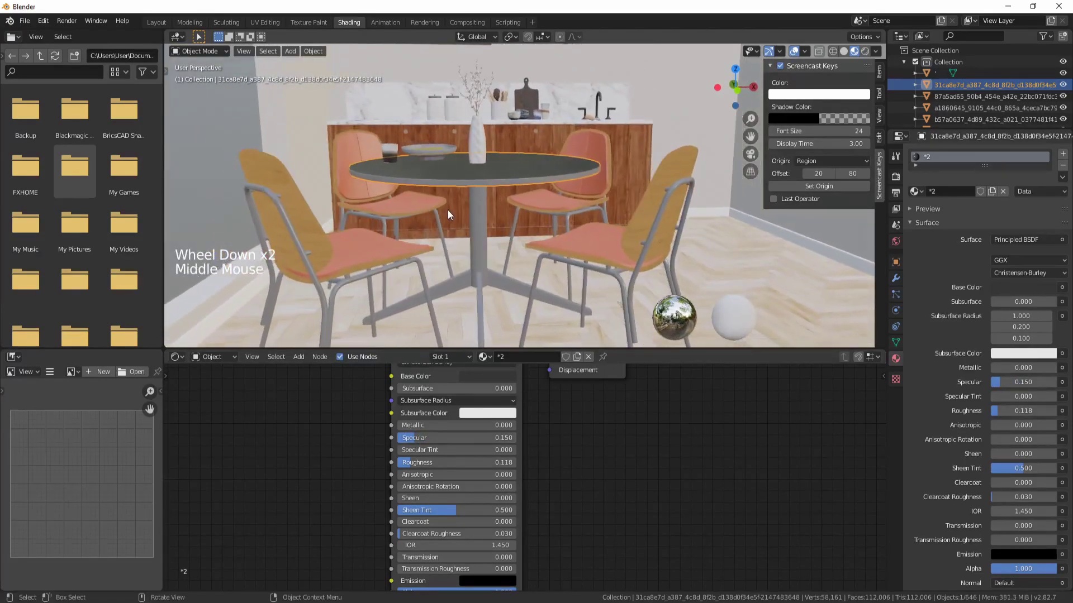
left_click(476, 249)
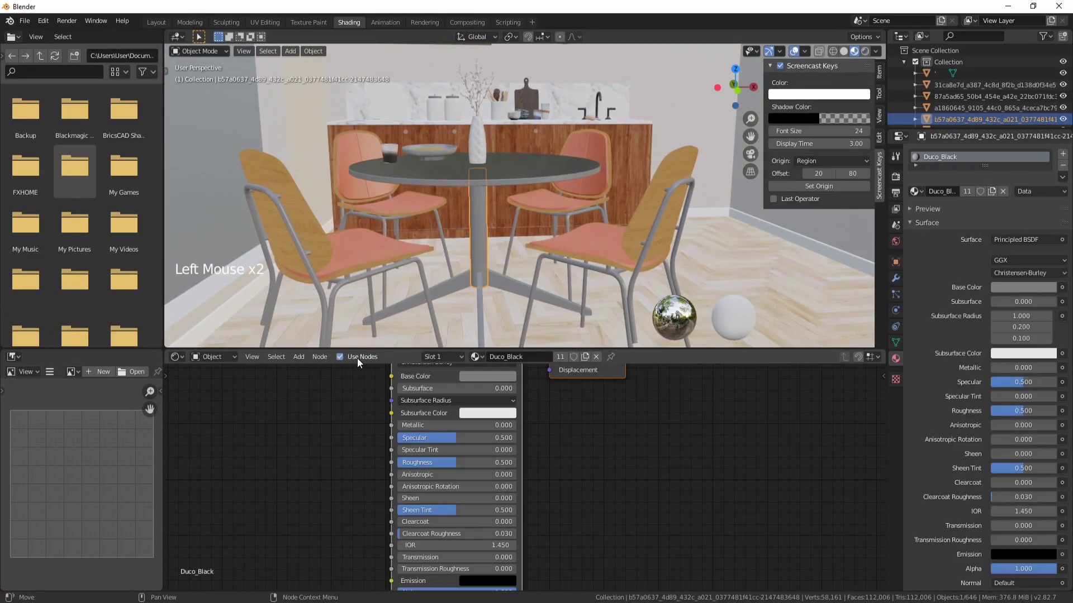
left_click(474, 378)
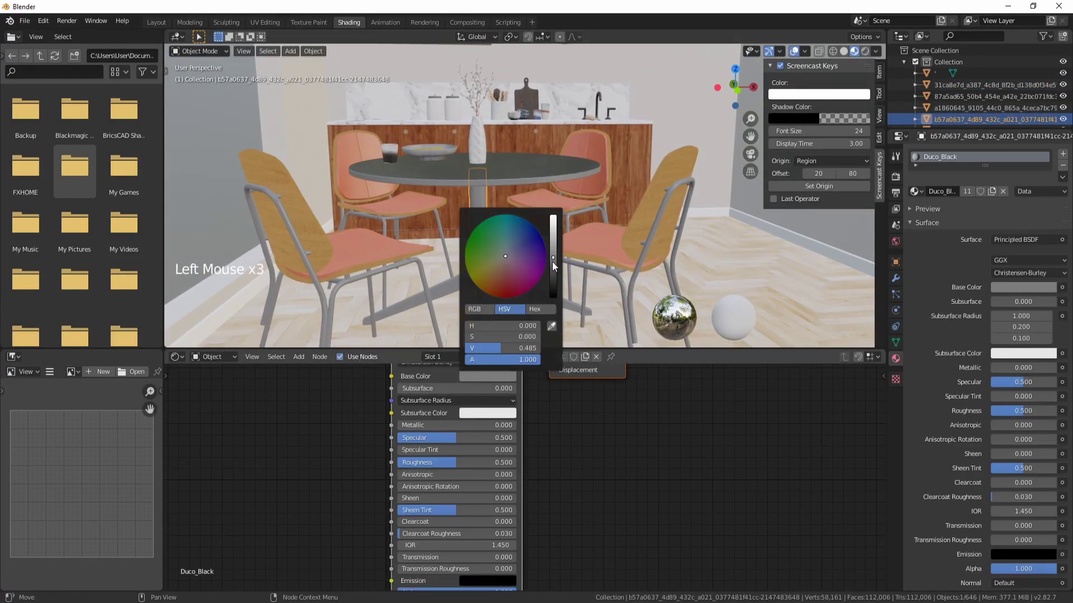
left_click_drag(551, 262, 553, 277)
Set the Duco_Black material's roughness to 0.323 and its specular to 0.445
middle_click_drag(336, 313, 416, 270, "shift")
scroll(392, 274, "up", 2)
left_click_drag(444, 461, 444, 437)
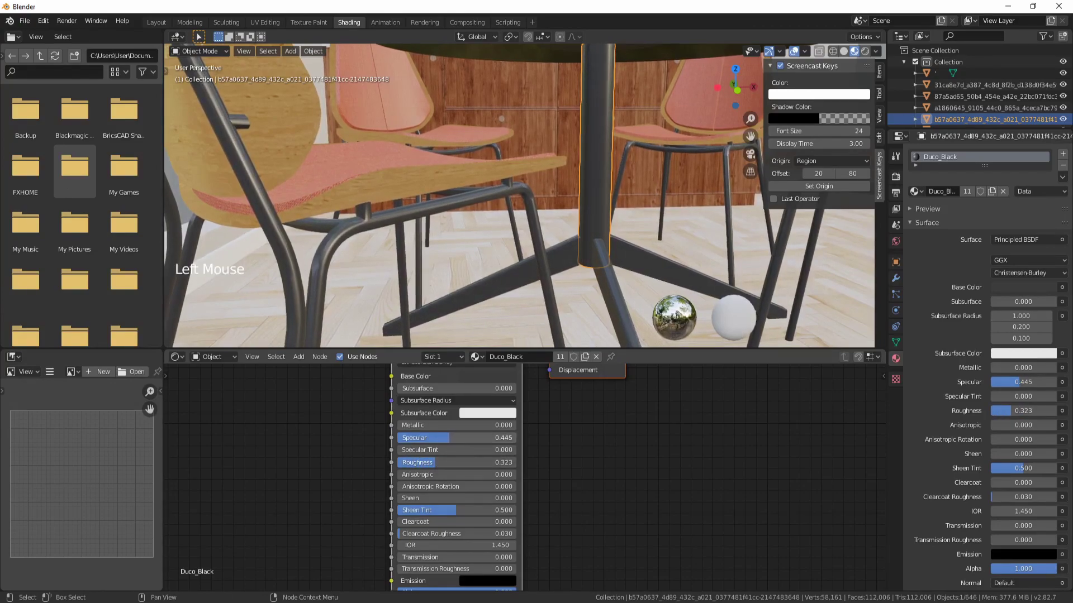
Select the herringbone parquet floor, isolate it in local view and frame its surface up close
scroll(470, 268, "down", 2)
mouse_move(470, 268)
middle_mouse_down("shift")
mouse_move(497, 237)
mouse_move(463, 283)
mouse_move(482, 253)
middle_mouse_up("shift")
left_click(495, 300)
middle_click_drag(495, 300, 377, 293)
key("KP_Divide")
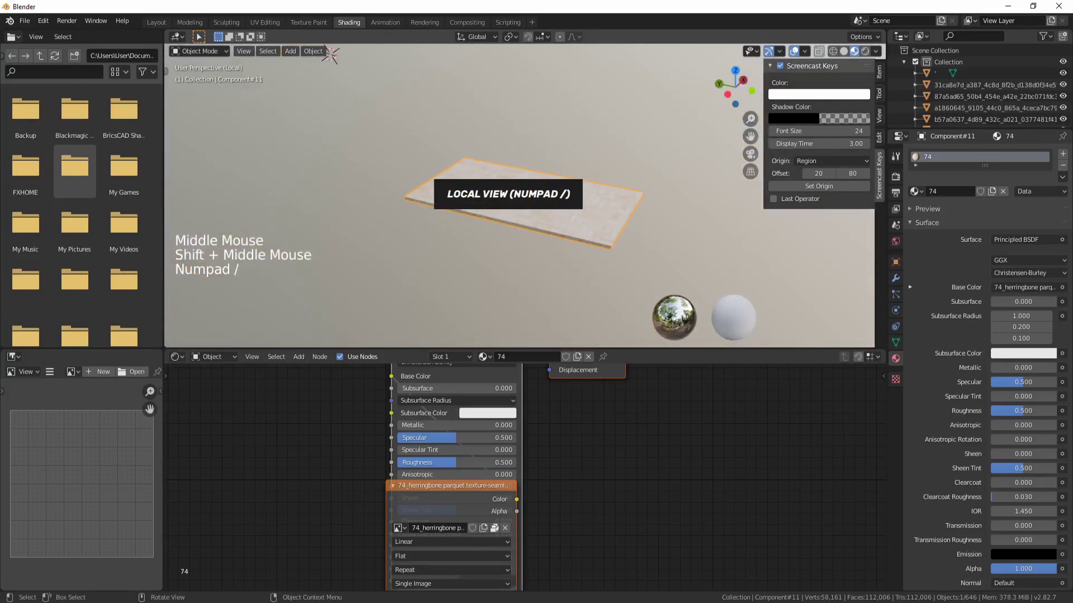
scroll(564, 158, "up", 7)
middle_click_drag(564, 158, 592, 185)
scroll(586, 202, "up", 5)
middle_click_drag(660, 173, 534, 176, "shift")
scroll(534, 176, "up", 1)
scroll(560, 447, "down", 5)
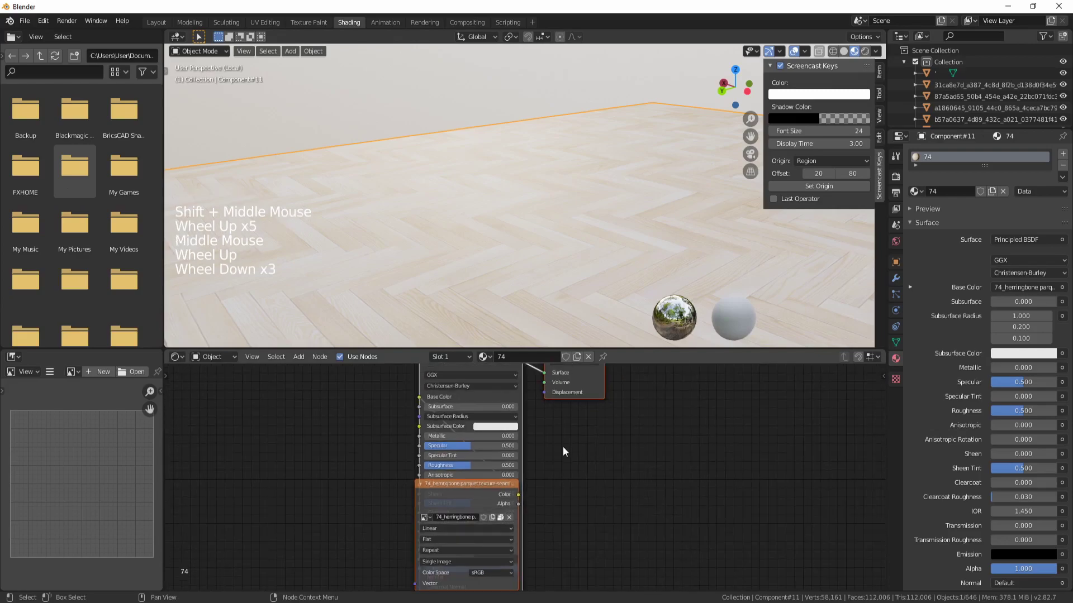
Arrange the floor material's nodes so the image texture sits apart from the Principled BSDF and Material Output
left_click(490, 378)
left_click(490, 378)
key("g")
left_click(563, 452)
left_click(473, 485)
left_click(473, 485)
key("g")
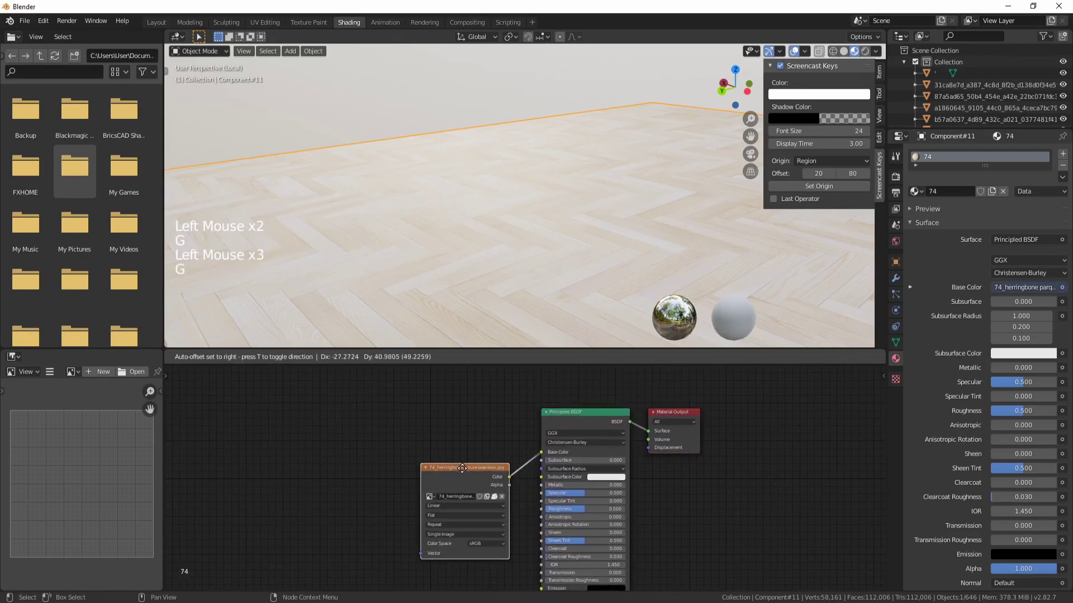
middle_click_drag(512, 451, 489, 432)
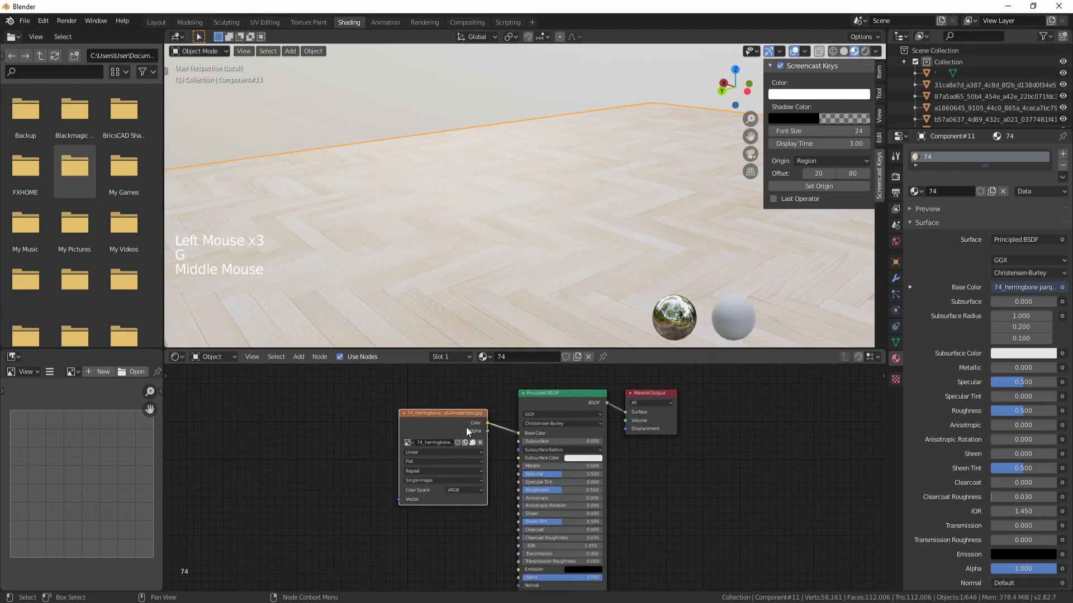
left_click(428, 432)
Set the floor material's roughness to 0.000
left_click_drag(560, 491, 519, 492)
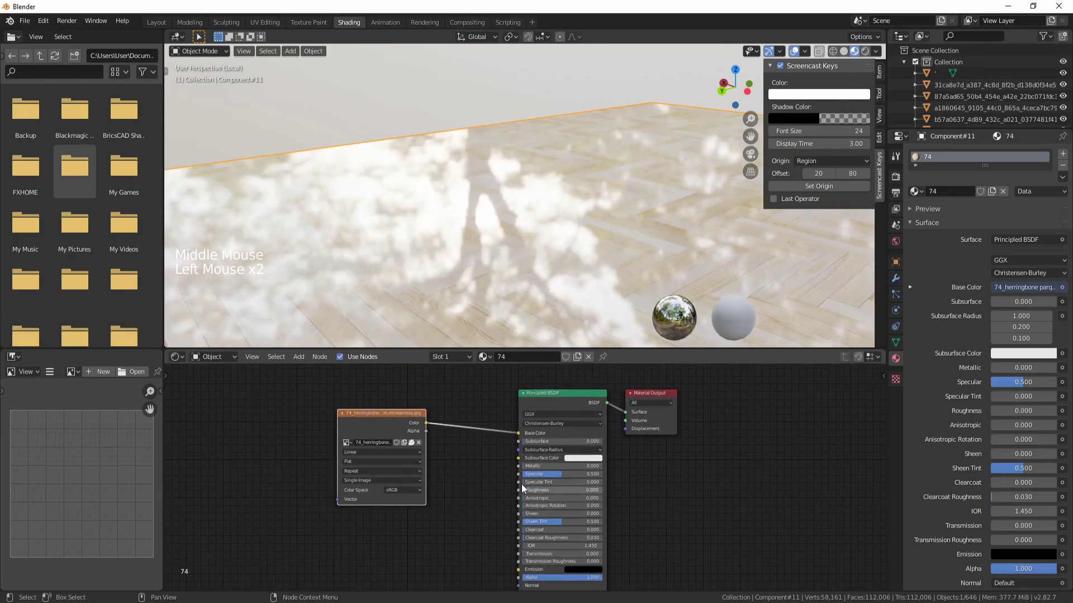
scroll(510, 199, "down", 2)
middle_click_drag(560, 217, 569, 218)
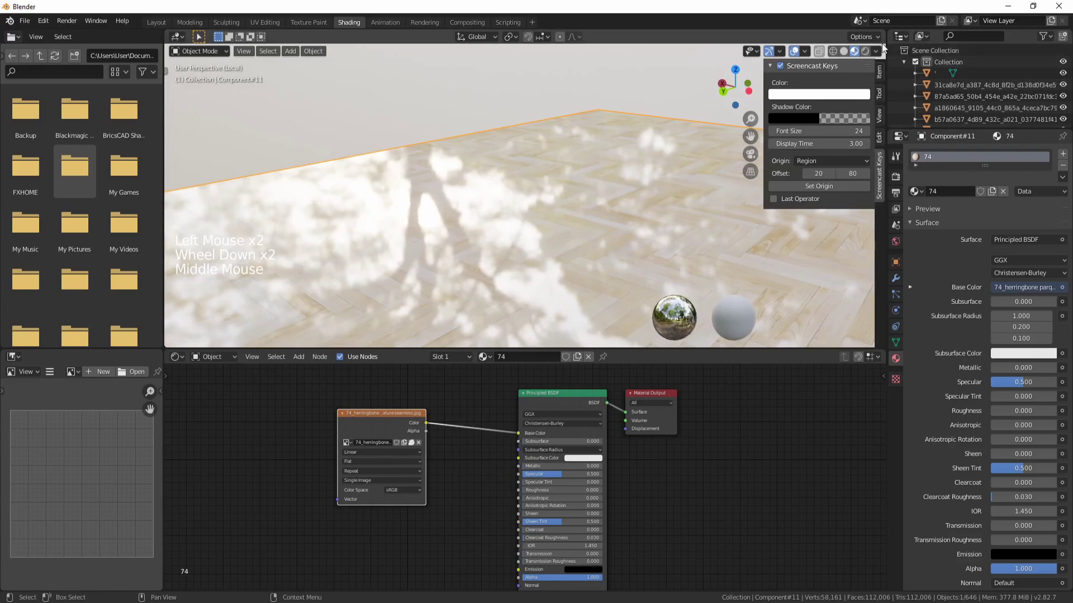
Switch the Material Preview lighting to the interior HDRI environment with bright windows
left_click(881, 72)
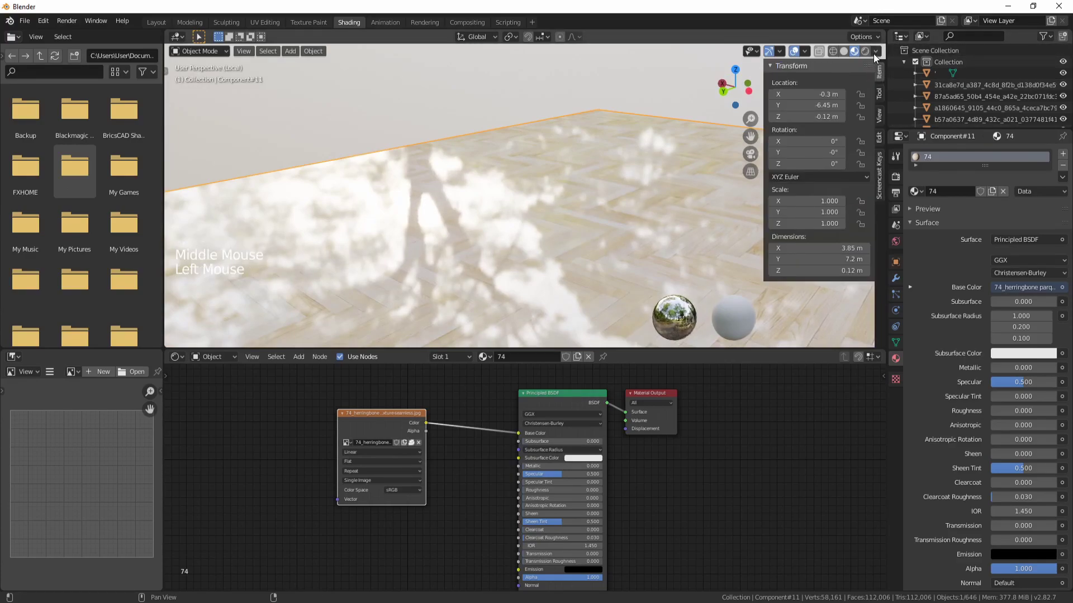
left_click(875, 52)
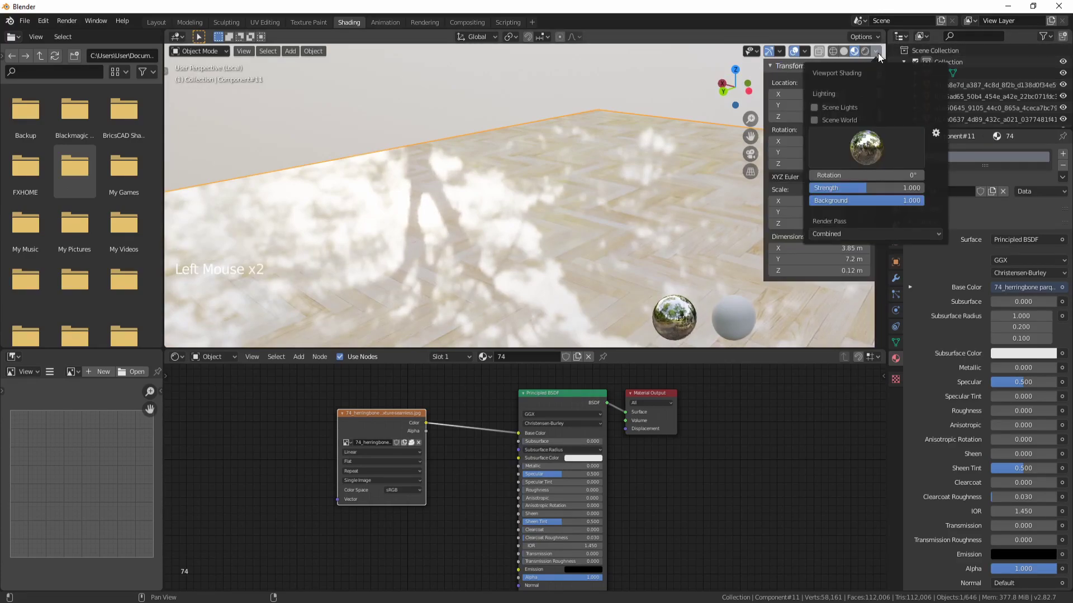
left_click(871, 144)
left_click(711, 191)
left_click(835, 162)
left_click(746, 191)
left_click(839, 162)
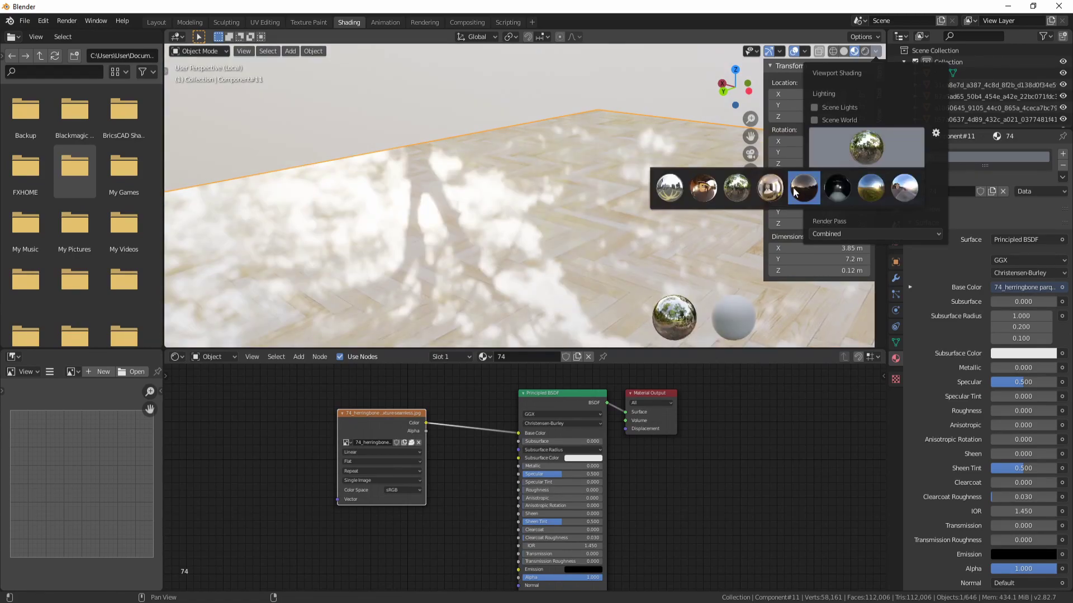
left_click(781, 196)
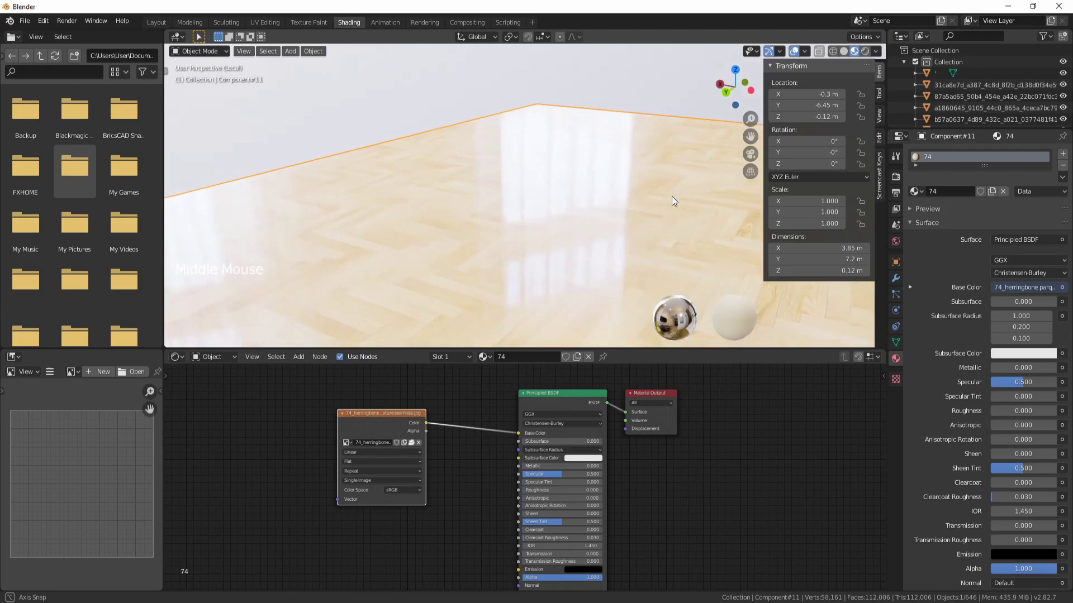
Move the herringbone texture node farther away and link its Color output to the Principled BSDF's Normal input
scroll(637, 202, "up", 4)
left_click_drag(413, 411, 331, 406)
left_click(400, 447)
middle_click_drag(357, 424, 358, 420)
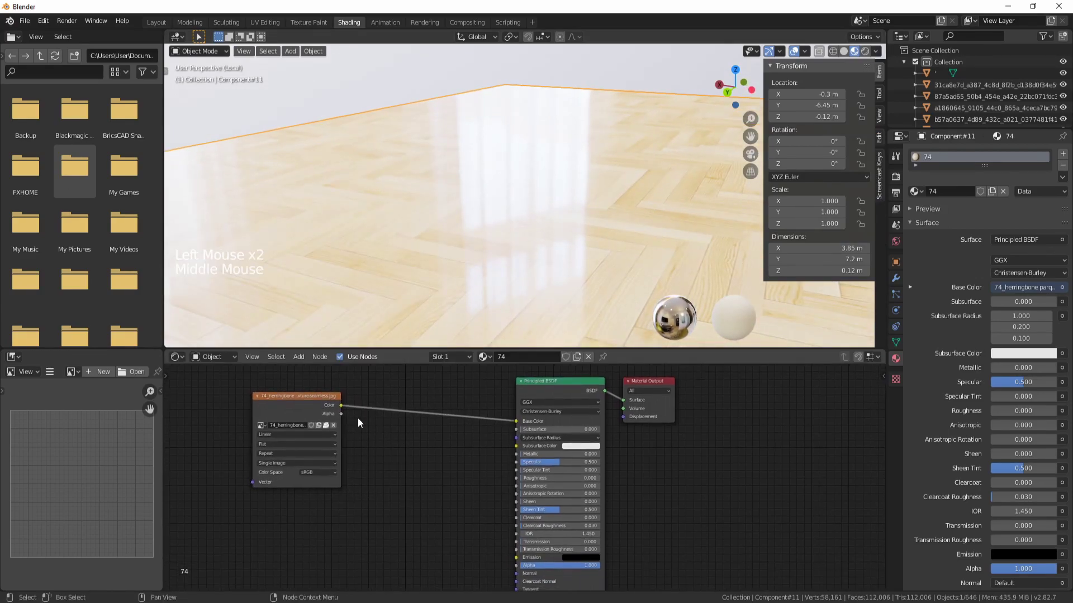
left_click_drag(341, 405, 521, 574)
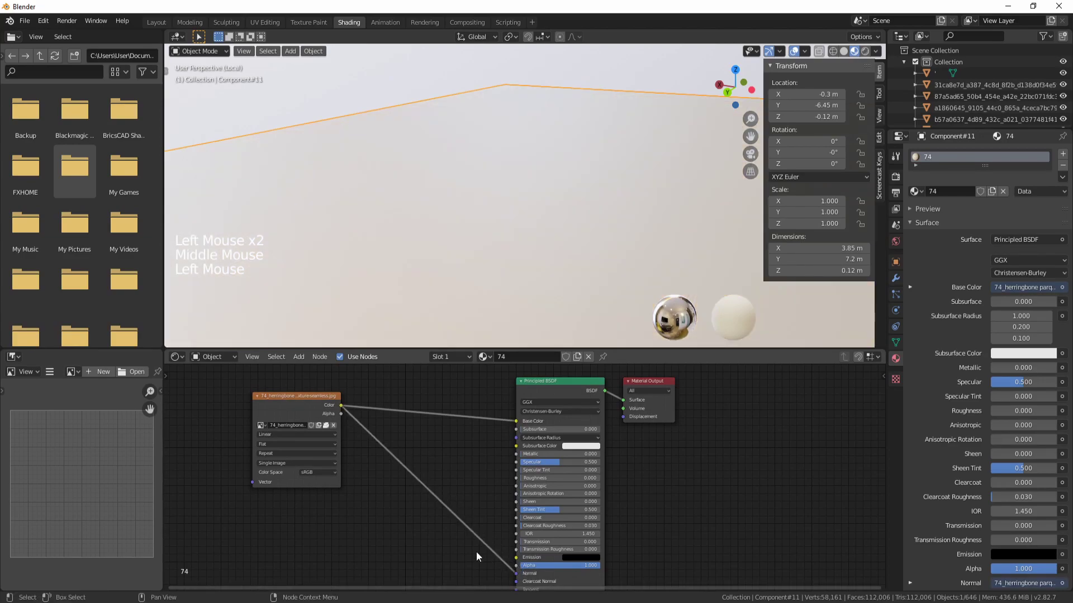
left_click(428, 525)
key("shift+s")
mouse_move(431, 531)
scroll(424, 246, "down", 5)
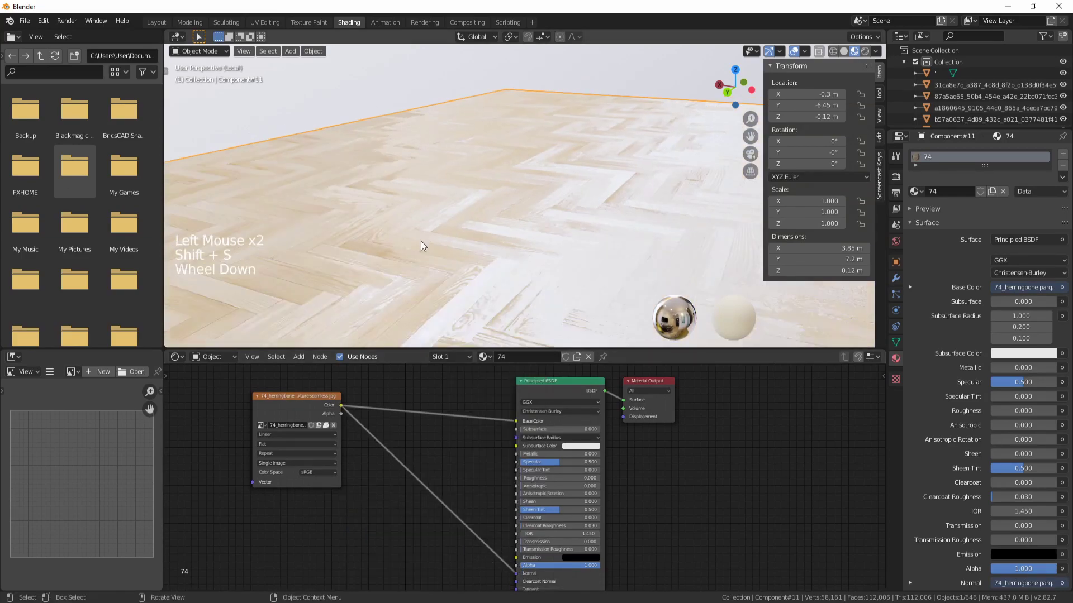
Insert a Bump node into the link between the herringbone texture and the Normal input
left_click(367, 495)
key("shift+a")
mouse_move(367, 496)
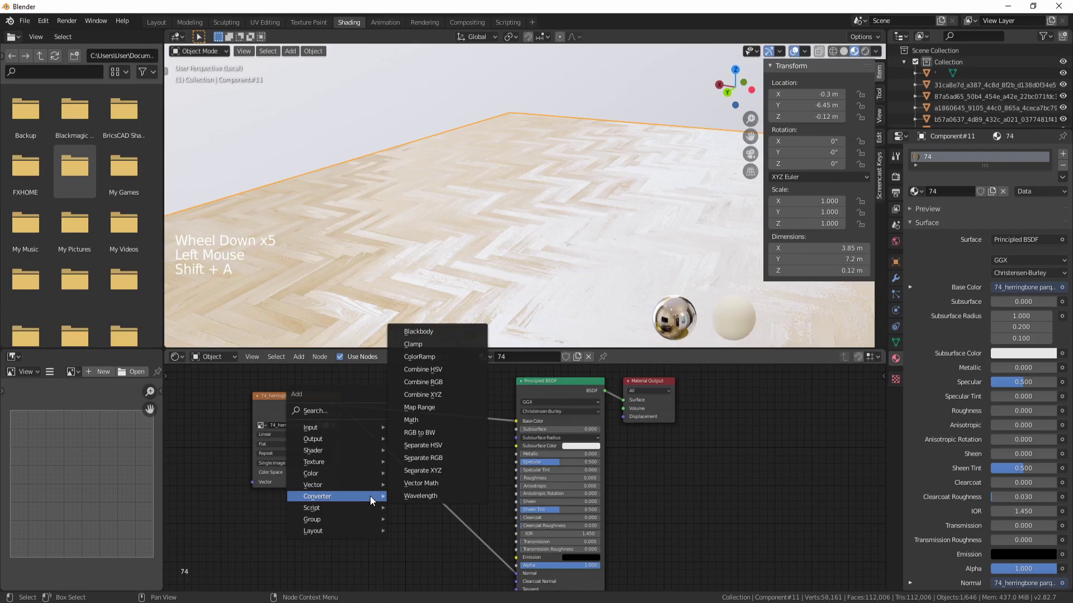
left_click(410, 485)
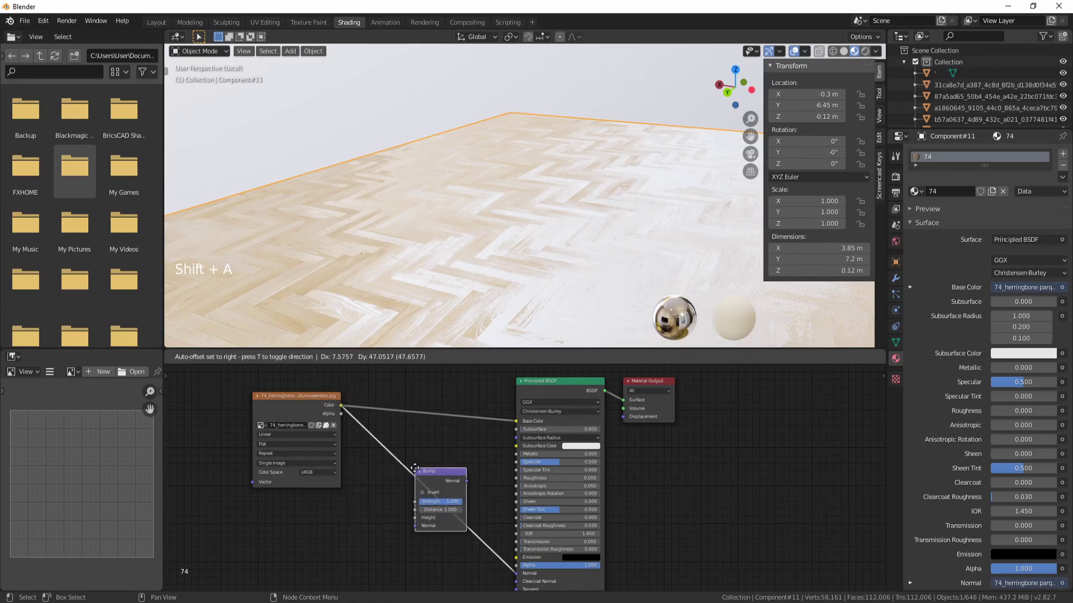
left_click(413, 468)
Set the Bump node's strength to 0.033
left_click_drag(417, 525, 414, 503)
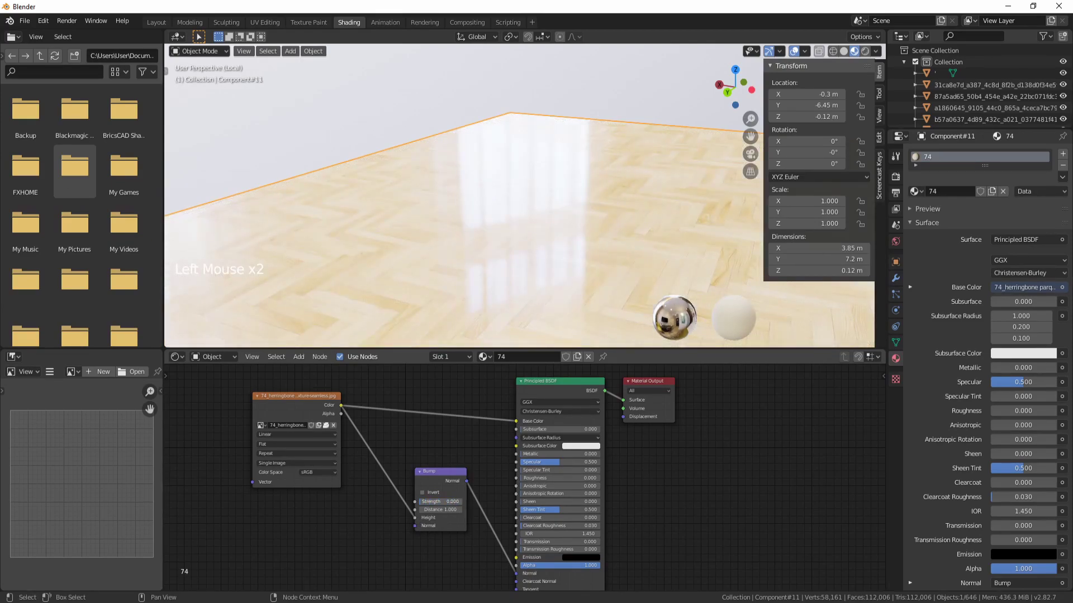
scroll(592, 246, "up", 5)
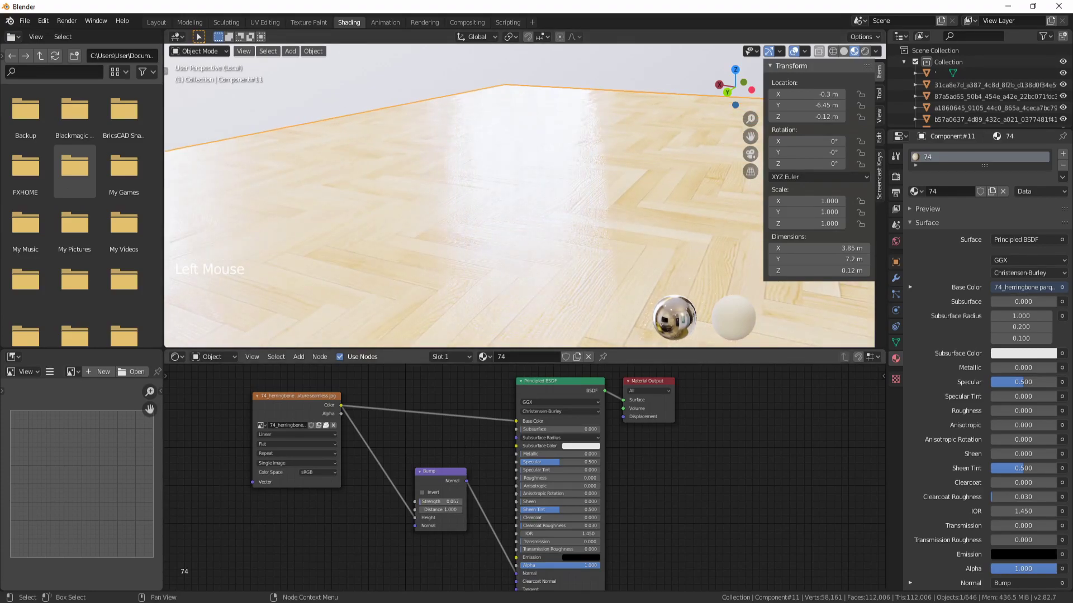
scroll(538, 294, "up", 20)
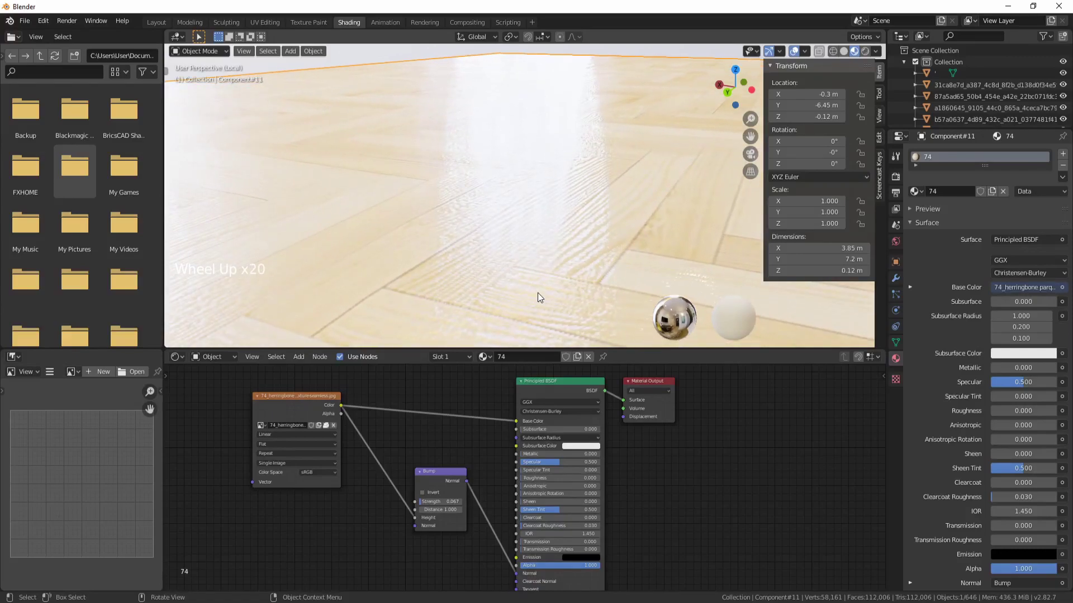
left_click_drag(441, 502, 428, 500)
Link the herringbone texture's Color output to the Roughness input and move the Bump node clear of the link
left_click_drag(342, 407, 377, 428)
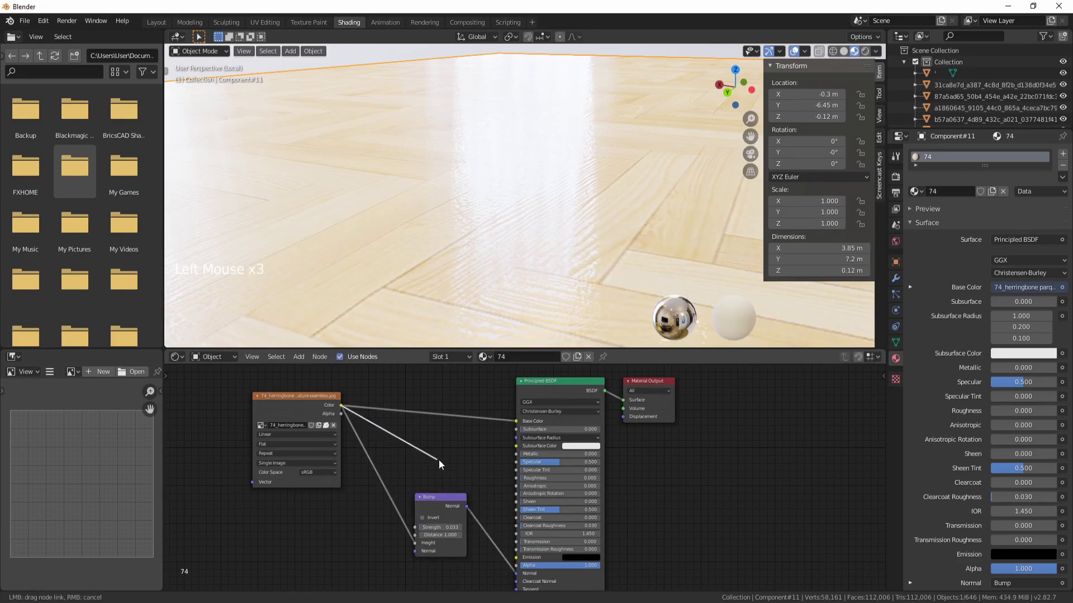
left_click_drag(521, 482, 517, 478)
left_click_drag(455, 497, 445, 528)
Insert a ColorRamp node into the link between the herringbone texture and the Roughness input
left_click(430, 494)
key("shift+a")
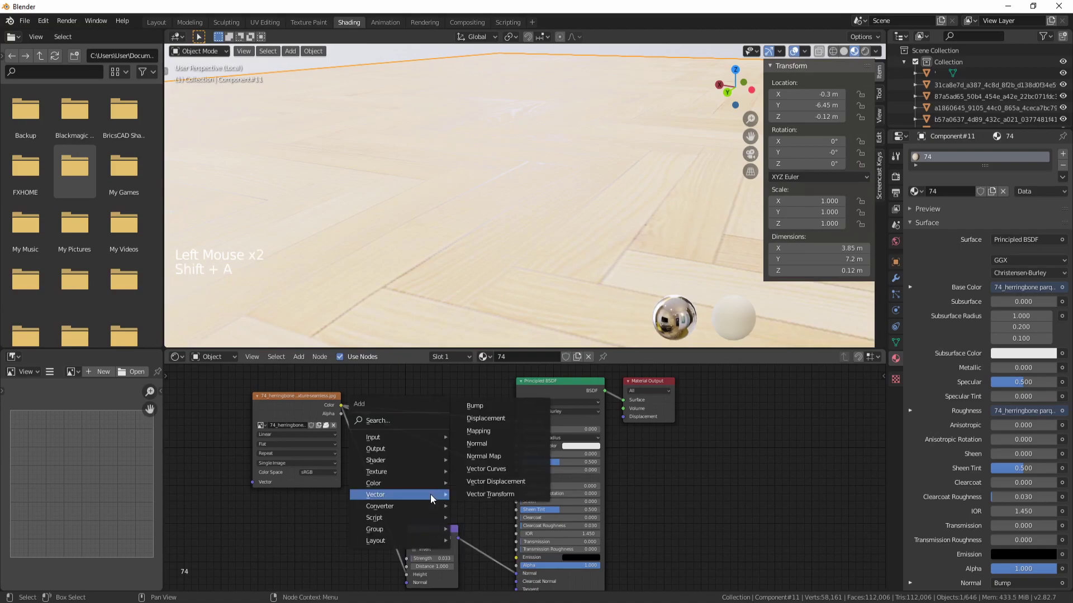
mouse_move(429, 505)
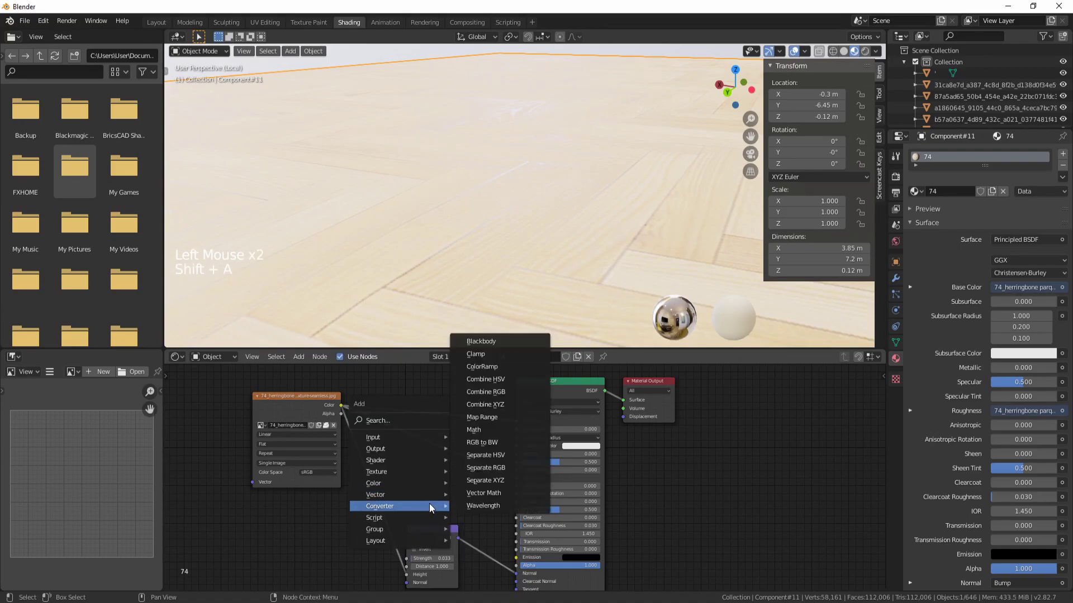
left_click(482, 367)
left_click(408, 428)
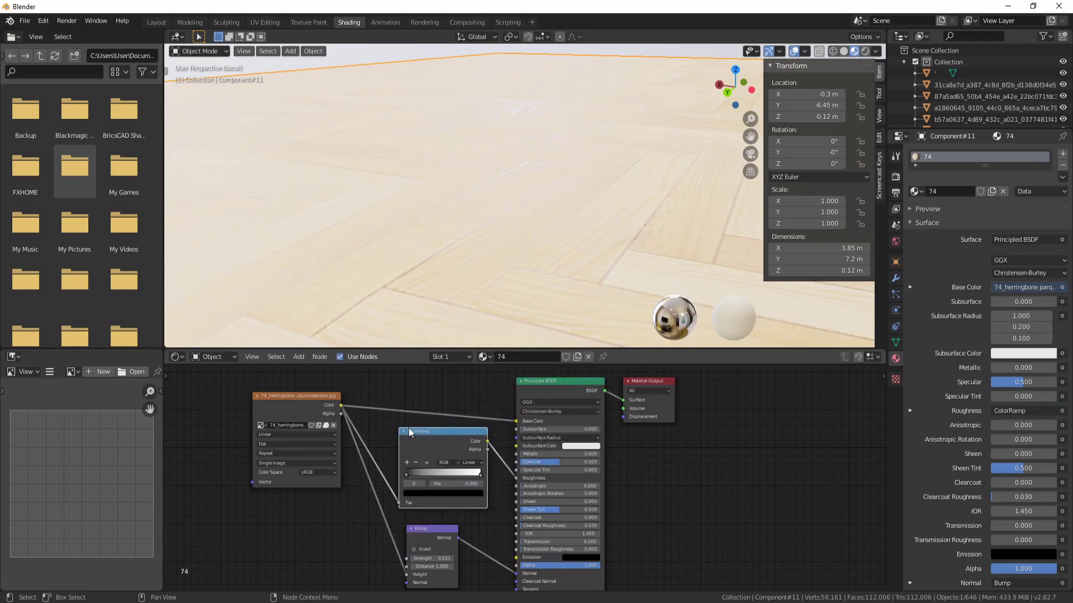
scroll(506, 271, "down", 4)
scroll(506, 271, "up", 1)
scroll(502, 280, "down", 8)
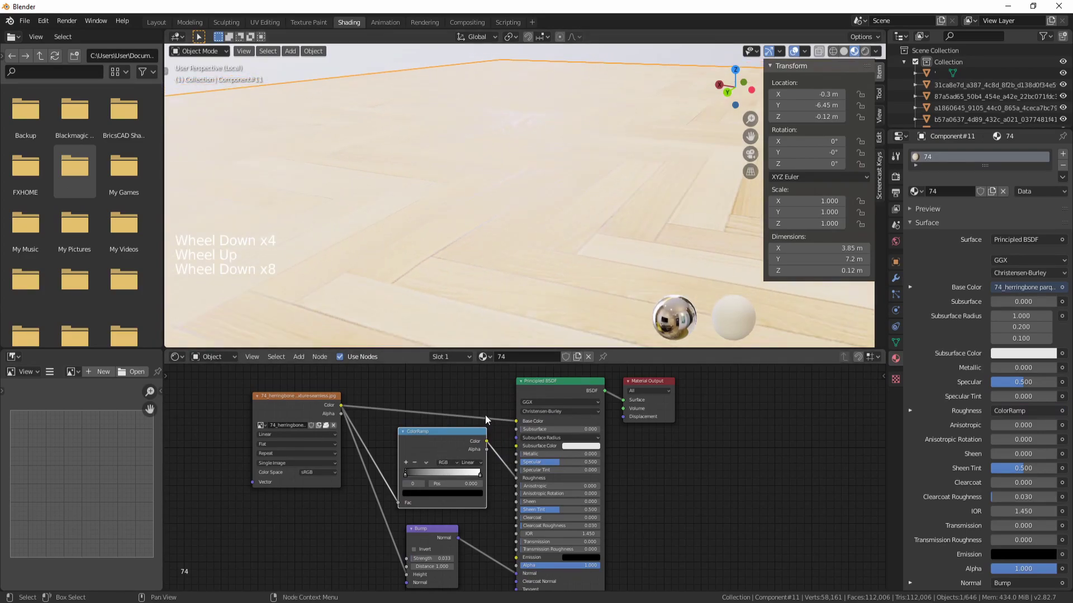
Adjust the ColorRamp's stops to raise the roughness contrast, placing the black stop at about 0.48
left_click_drag(480, 474, 431, 482)
scroll(505, 220, "down", 4)
middle_click_drag(505, 220, 508, 249)
scroll(491, 269, "down", 3)
scroll(509, 219, "down", 2)
scroll(508, 249, "down", 2)
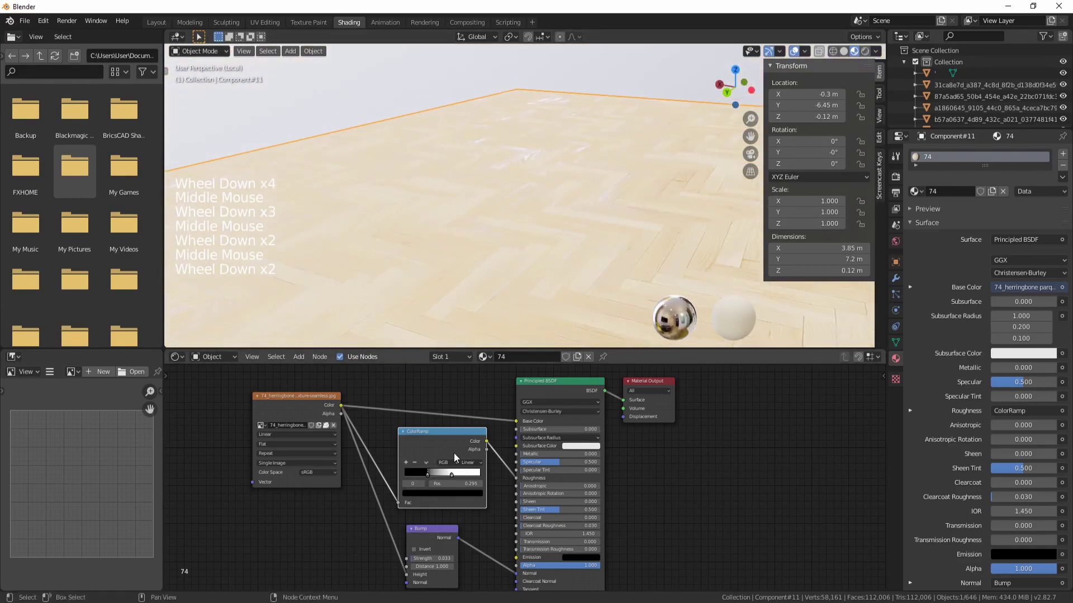
mouse_move(452, 476)
left_mouse_down()
mouse_move(480, 475)
mouse_move(442, 471)
left_mouse_up()
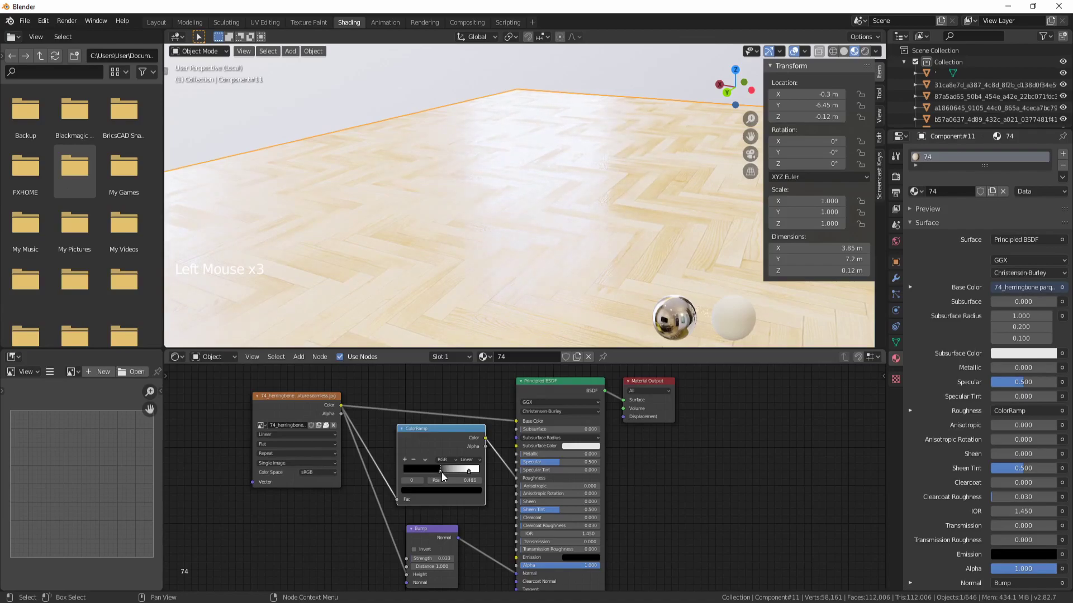
Change the ColorRamp's black stop to a mid grey and place it at position 0.523
left_click(441, 491)
left_click_drag(462, 429, 465, 408)
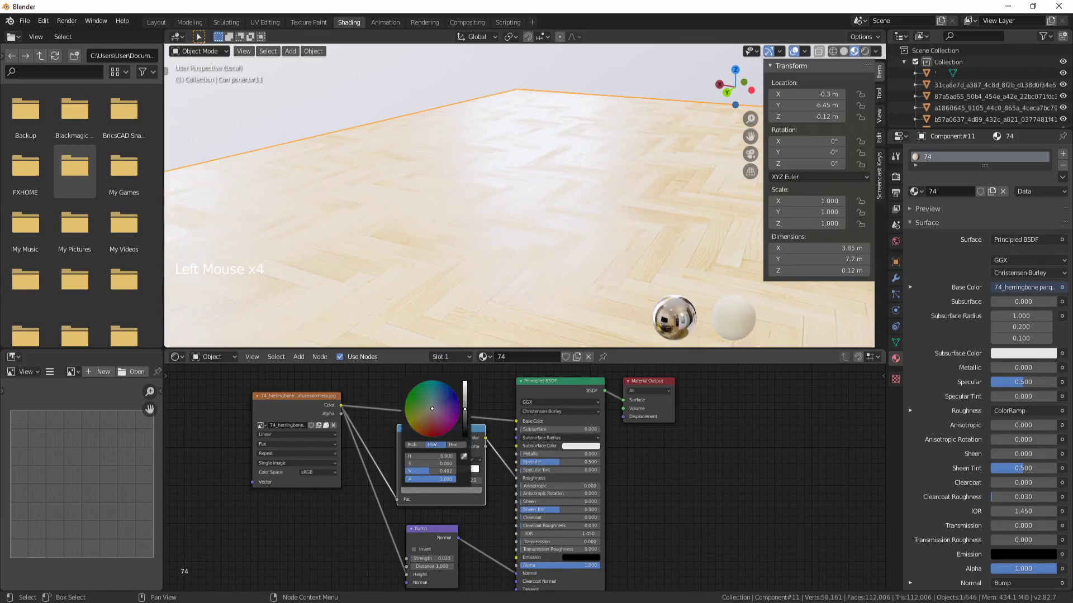
middle_click_drag(609, 193, 423, 279)
scroll(401, 185, "down", 4)
scroll(518, 210, "up", 4)
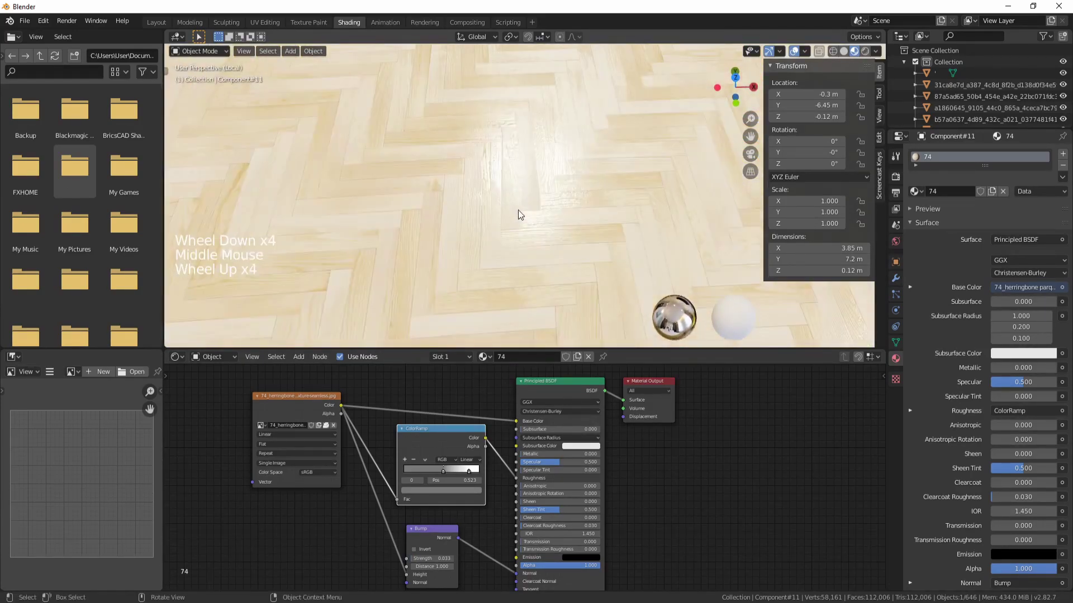
scroll(518, 210, "up", 4)
middle_click_drag(516, 226, 528, 205)
scroll(538, 215, "down", 4)
Leave local view and show the whole room through the active camera in solid shading
key("KP_Divide")
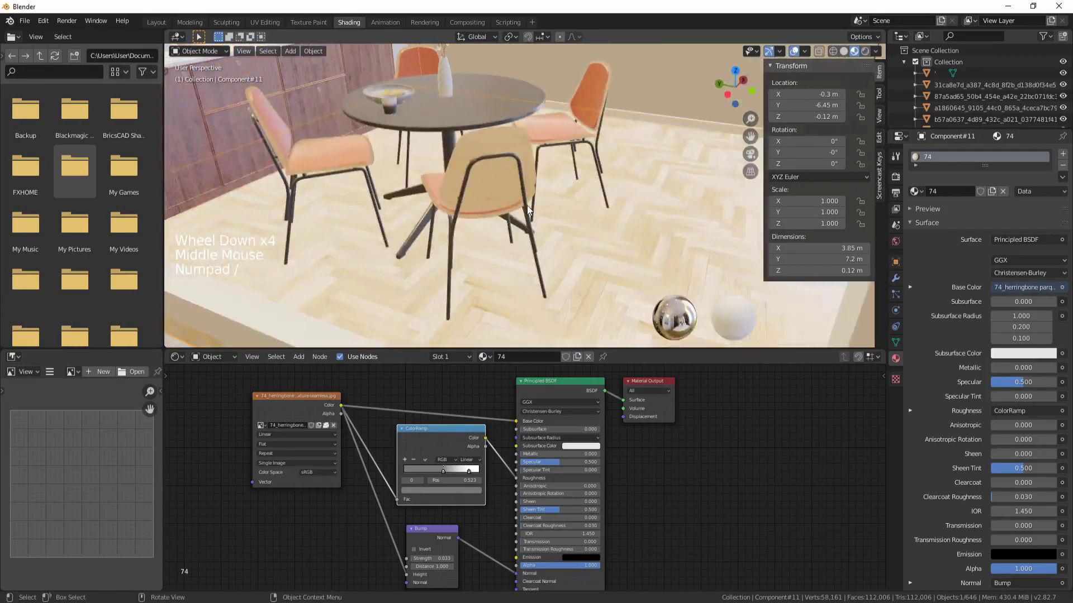
middle_click(527, 205)
key("KP_0")
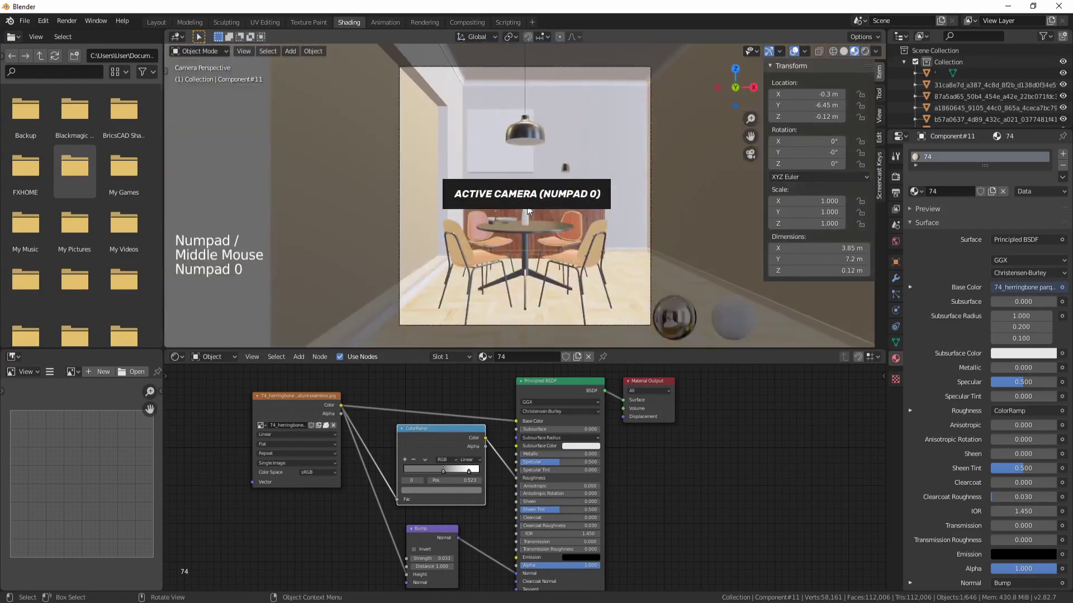
scroll(561, 243, "up", 2)
middle_click_drag(562, 243, 534, 212, "shift")
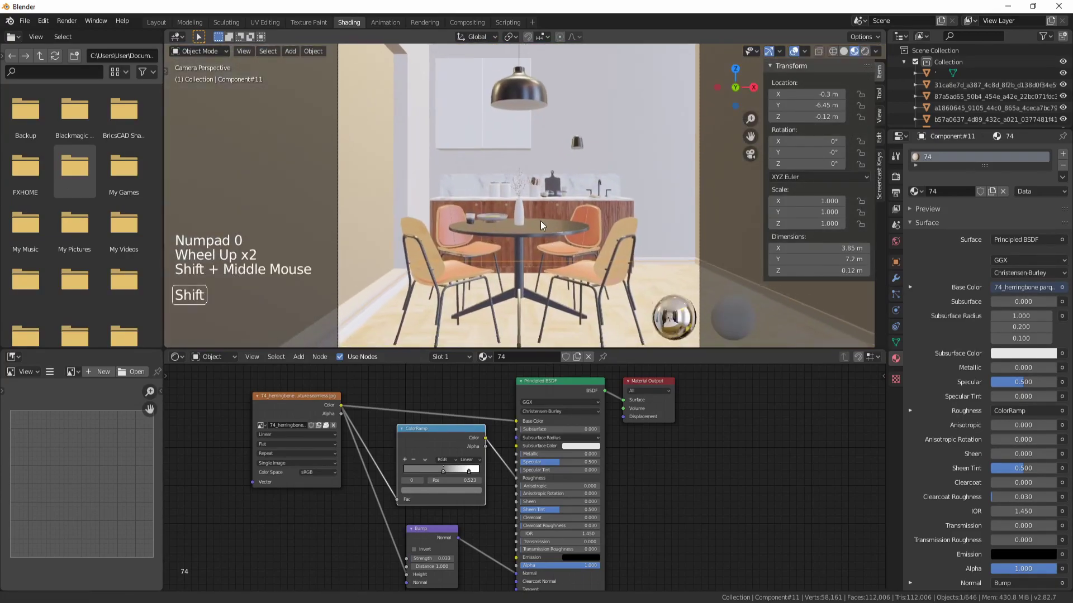
key("z")
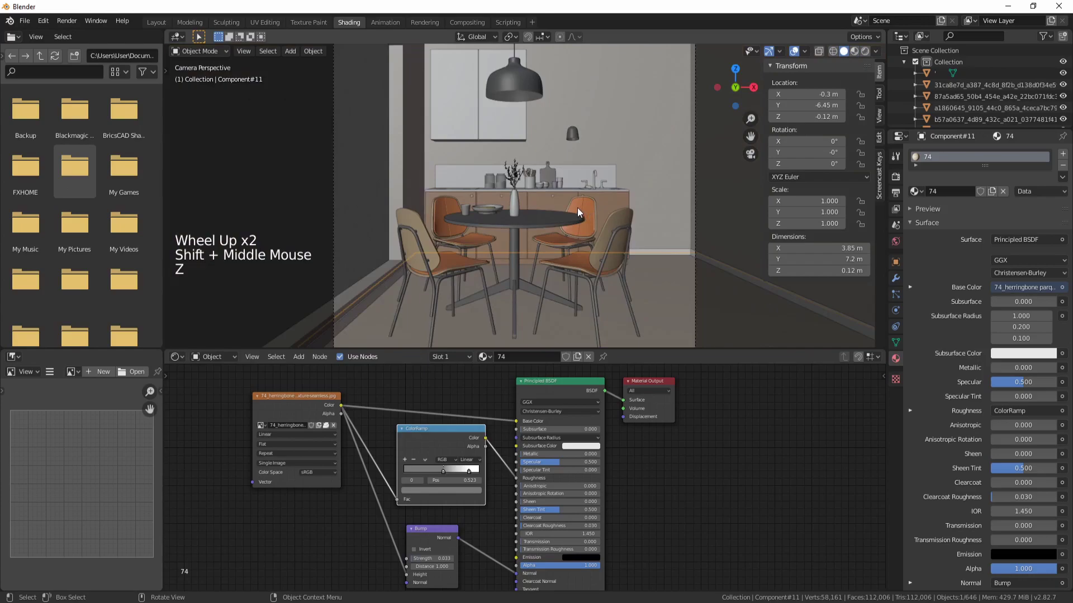
scroll(577, 208, "down", 2)
Select the wall cabinet door behind the pendant lamp, enable nodes for its White material and return to Material Preview
left_click(511, 152)
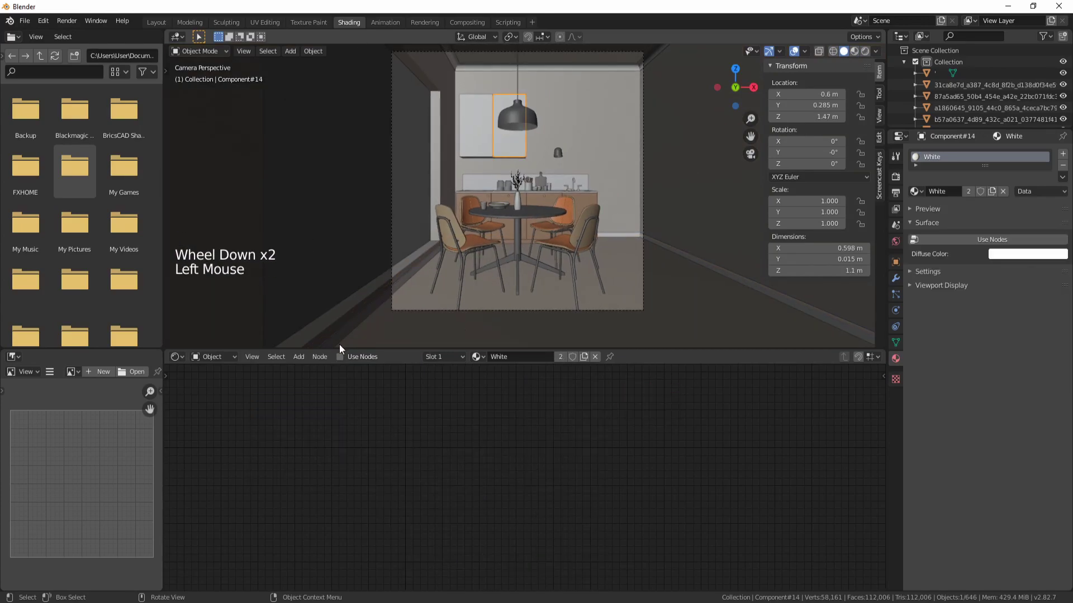
left_click(340, 357)
left_click(853, 51)
scroll(493, 125, "up", 4)
middle_click_drag(501, 118, 499, 284, "shift")
Set the cabinet door's White material roughness to 0.077
left_click_drag(446, 436, 429, 436)
middle_click_drag(451, 344, 471, 377)
key("KP_Decimal")
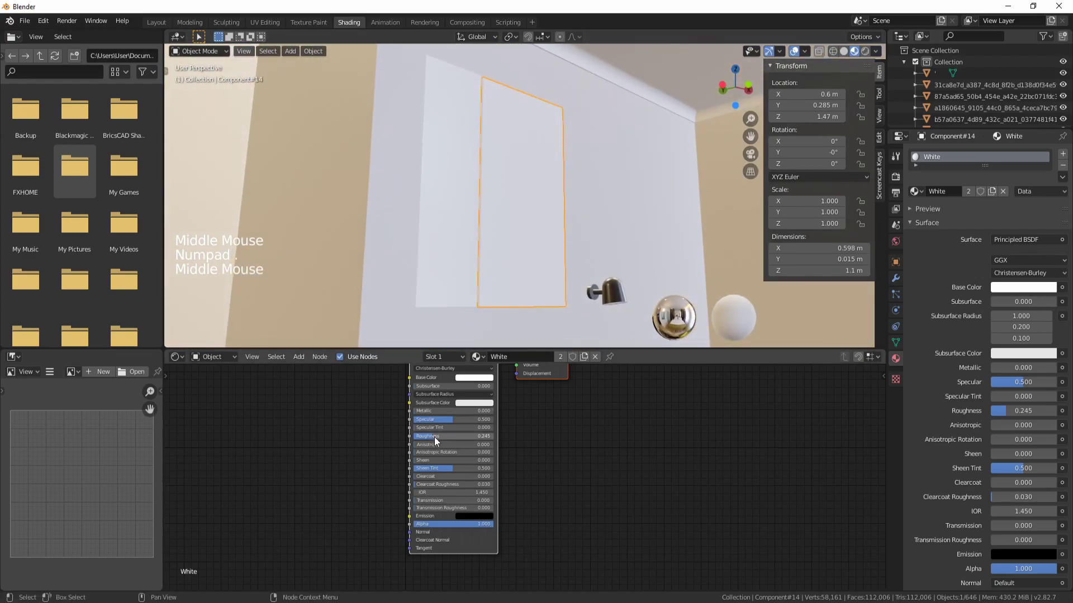
left_click_drag(434, 436, 417, 436)
middle_click_drag(491, 320, 489, 264)
left_click_drag(425, 435, 424, 436)
middle_click(464, 302)
middle_click_drag(464, 302, 479, 23)
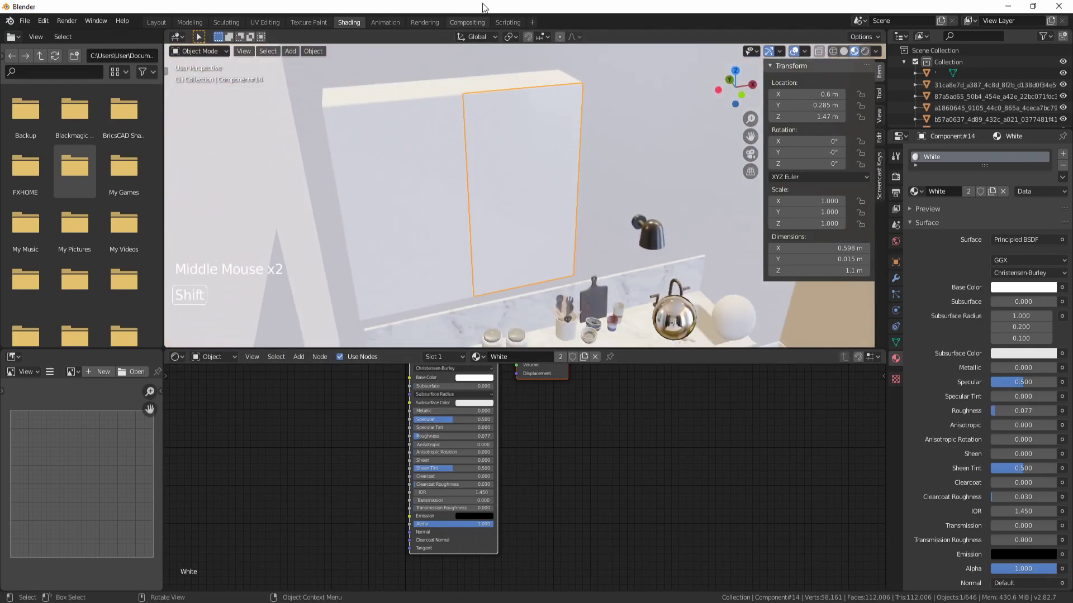
middle_click_drag(662, 238, 598, 106, "shift")
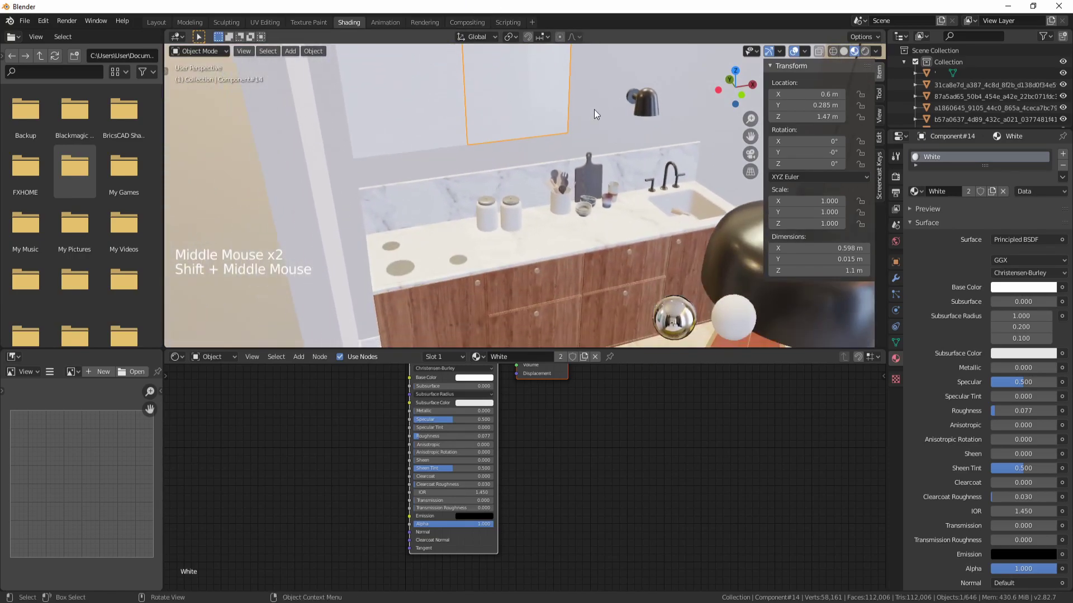
Select the glass storage jar nearest the utensil holder and enable nodes for its Translucent_Glass_Aqua material
left_click(510, 220)
key("KP_Decimal")
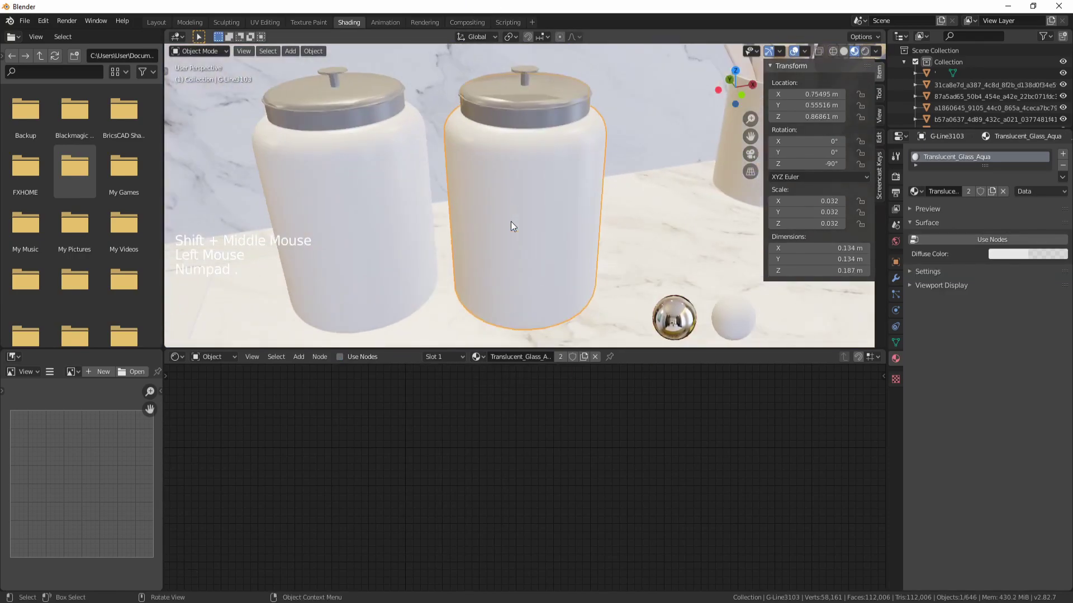
scroll(594, 186, "down", 2)
mouse_move(594, 187)
middle_mouse_down()
mouse_move(588, 202)
mouse_move(578, 195)
middle_mouse_up()
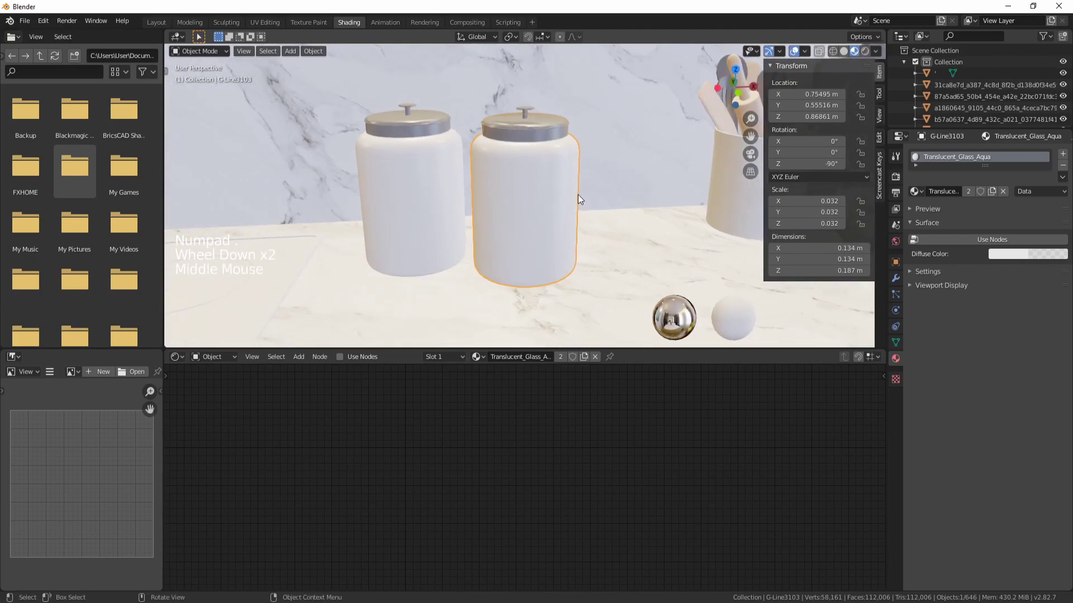
left_click(340, 357)
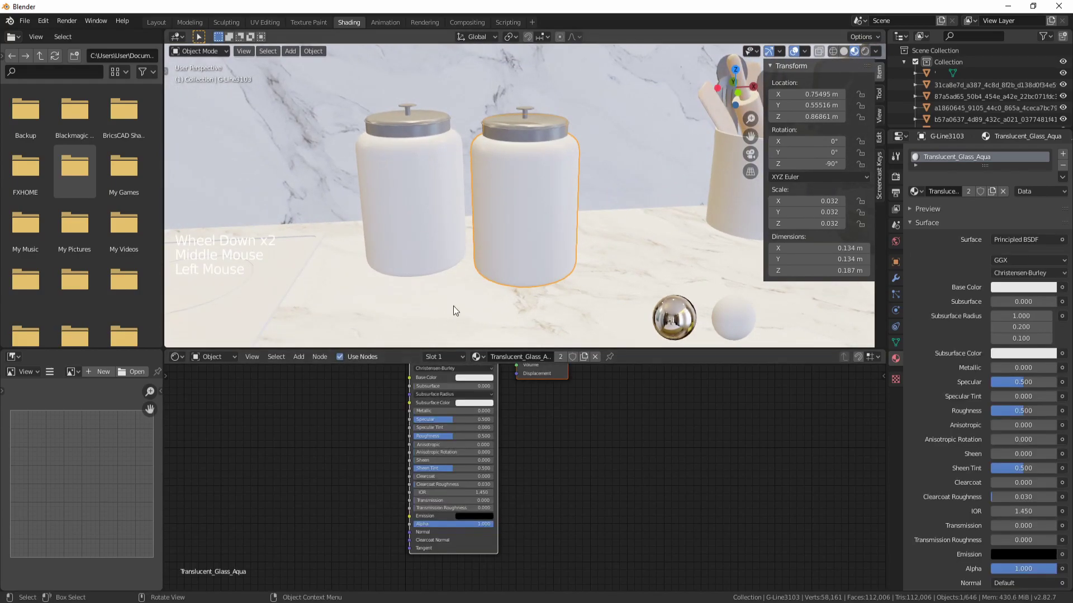
Preview the two storage jars in rendered shading within a render region around them, and return to solid shading
mouse_move(527, 275)
middle_mouse_down()
mouse_move(561, 280)
mouse_move(536, 263)
middle_mouse_up()
scroll(548, 265, "down", 1)
key("ctrl+b")
left_click_drag(330, 90, 518, 255)
left_click_drag(589, 297, 607, 306)
key("shift+z")
key("shift+z")
key("z")
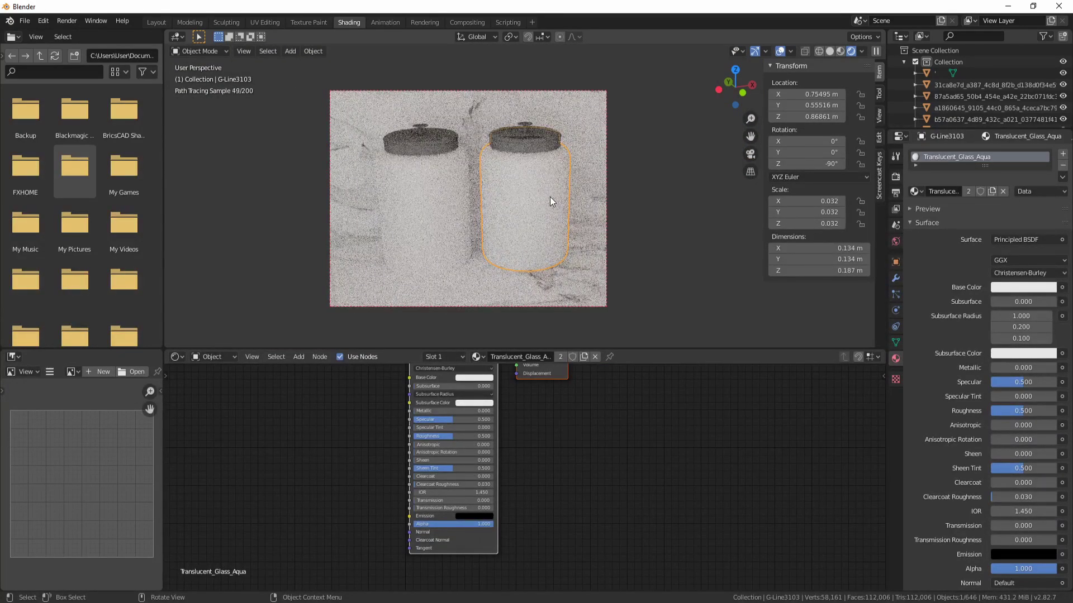
key("z")
left_click(626, 201)
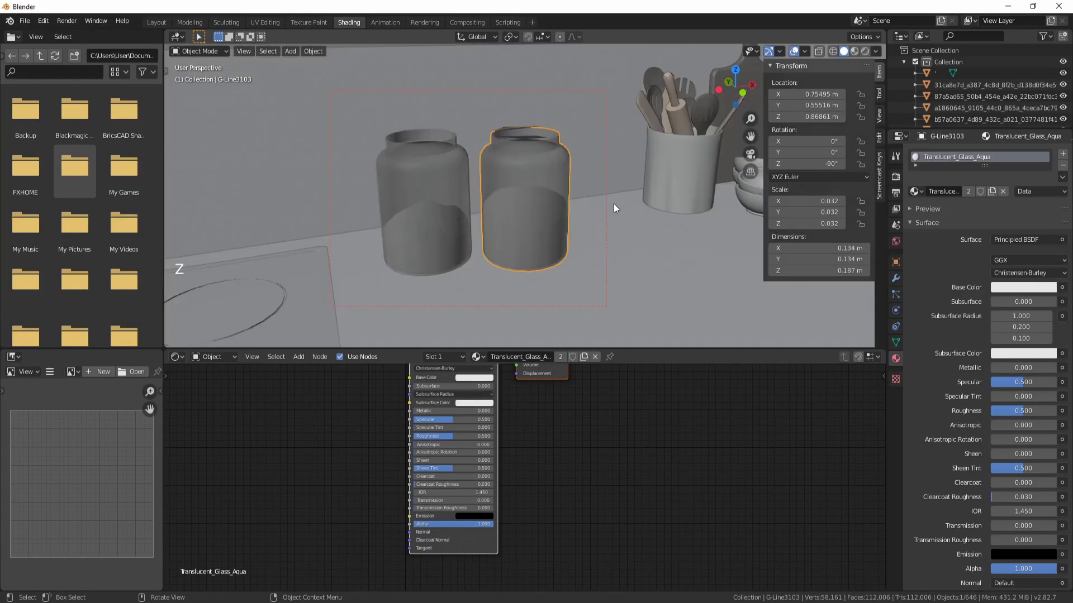
Replace the jar material's Principled BSDF with a Transparent BSDF node beside the Material Output
middle_click_drag(499, 436, 518, 495)
left_click(468, 402)
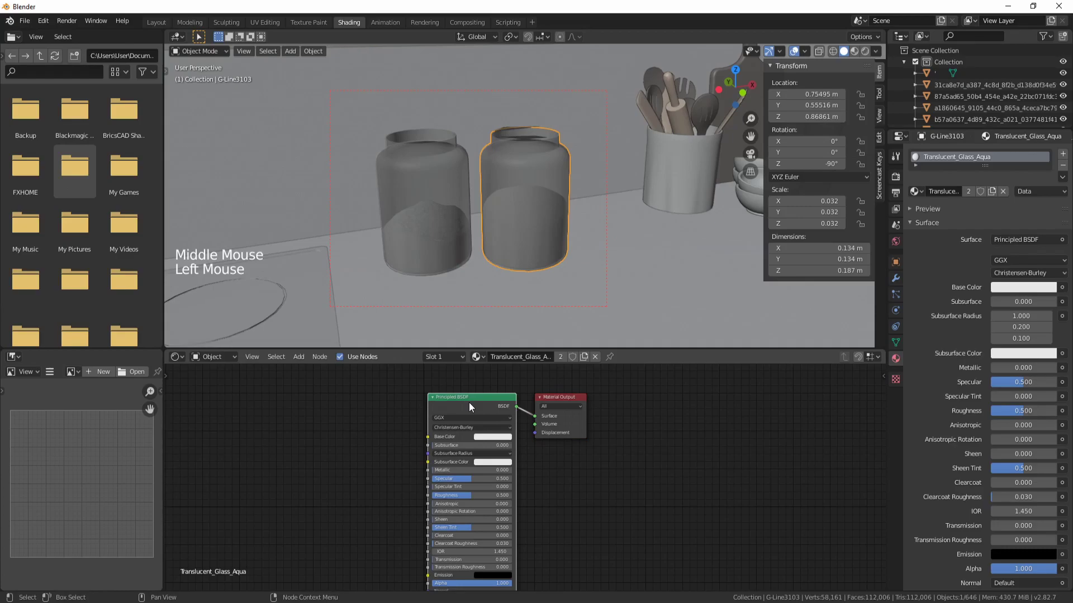
key("x")
left_click(416, 421)
key("shift+a")
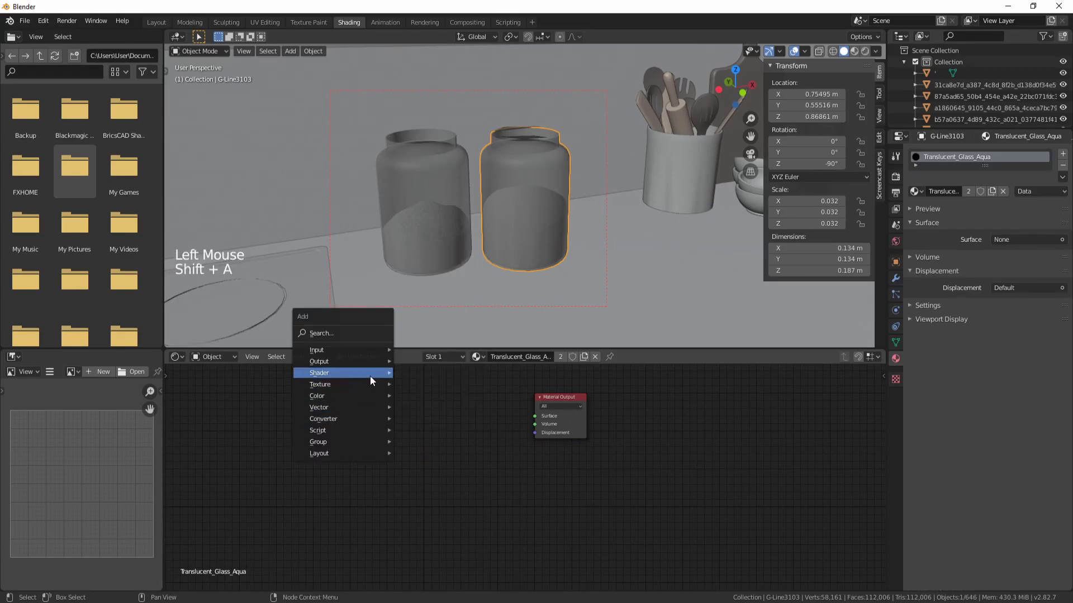
mouse_move(370, 378)
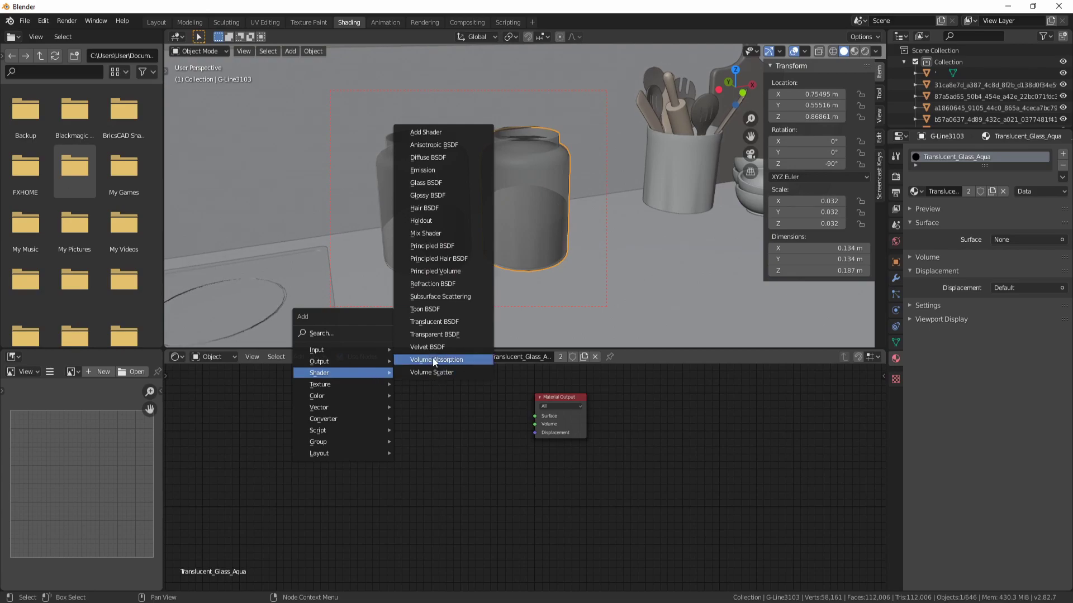
left_click(438, 335)
left_click(412, 400)
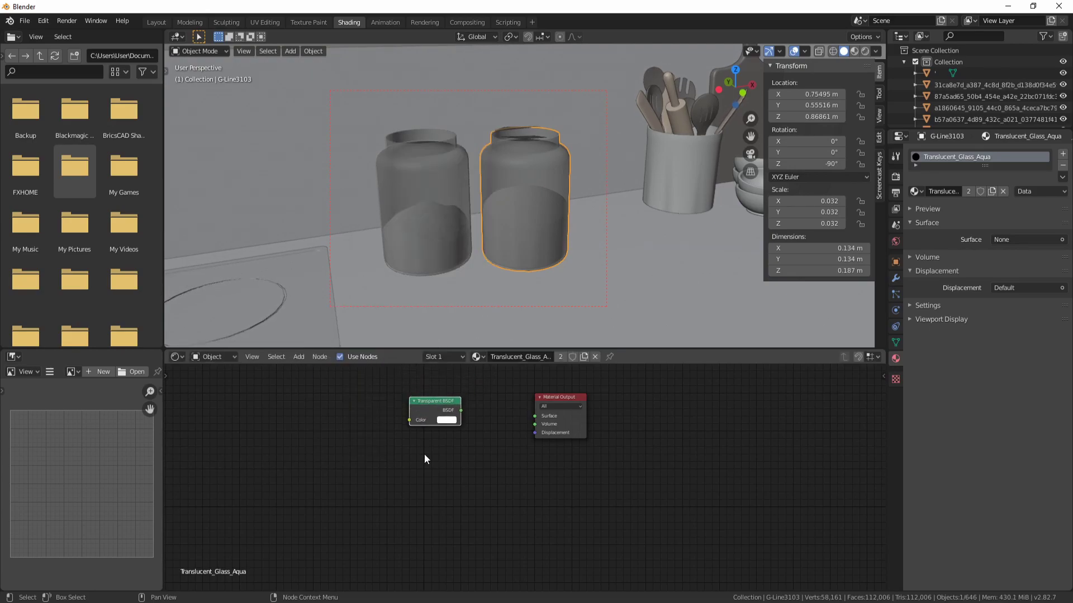
Add a Glossy BSDF below the Transparent BSDF and move the Material Output aside to make room
key("shift+a")
mouse_move(427, 469)
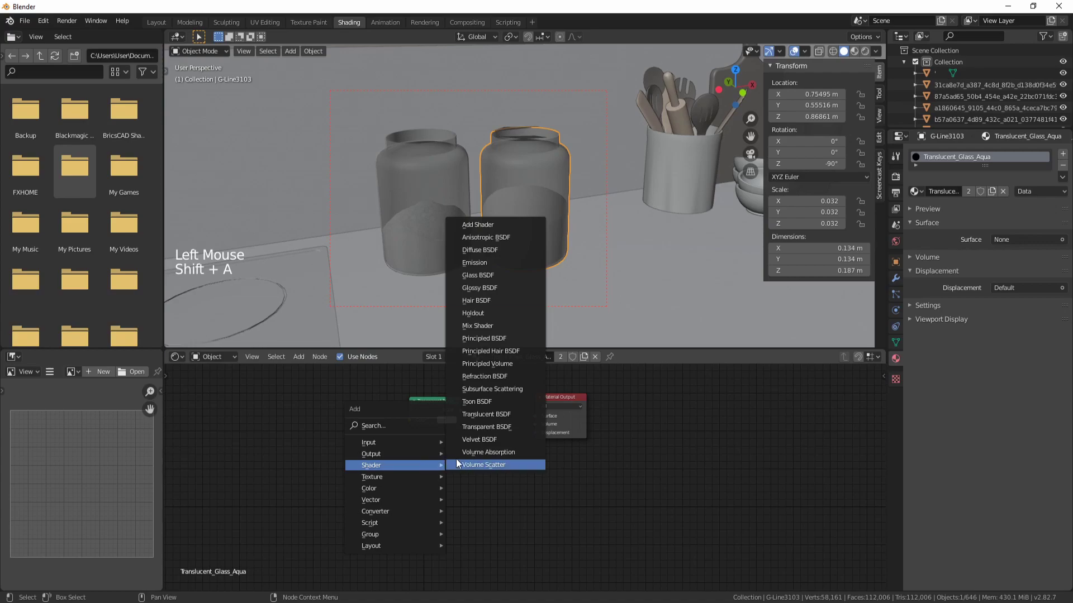
left_click(486, 287)
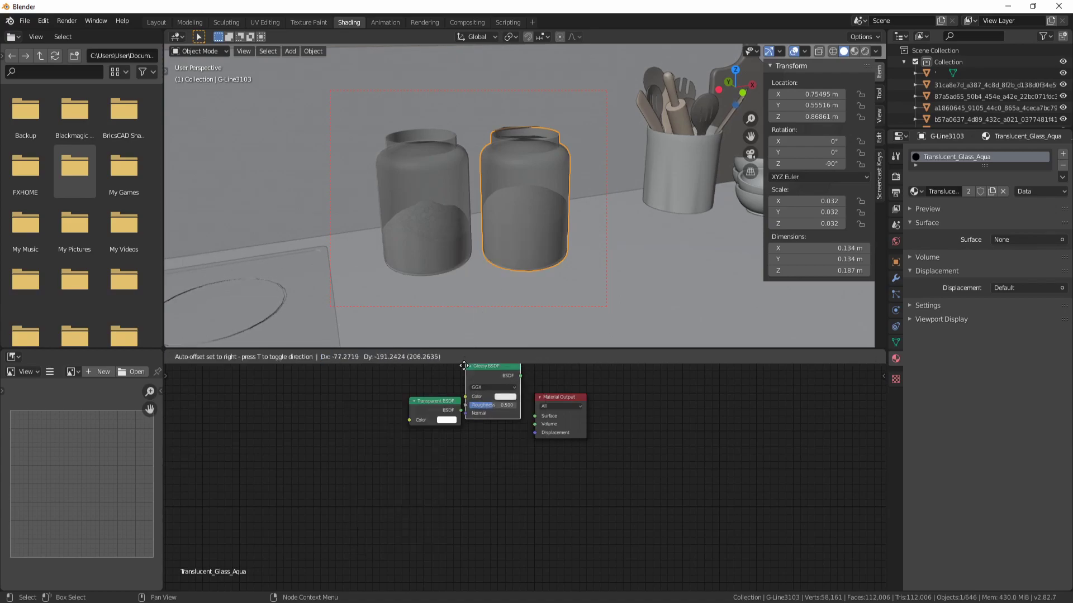
left_click(414, 443)
left_click(531, 411)
left_click_drag(546, 400, 589, 402)
Combine the Transparent and Glossy shaders through a Mix Shader into the output's Surface, with the Glossy roughness set to 0
key("shift+a")
mouse_move(555, 414)
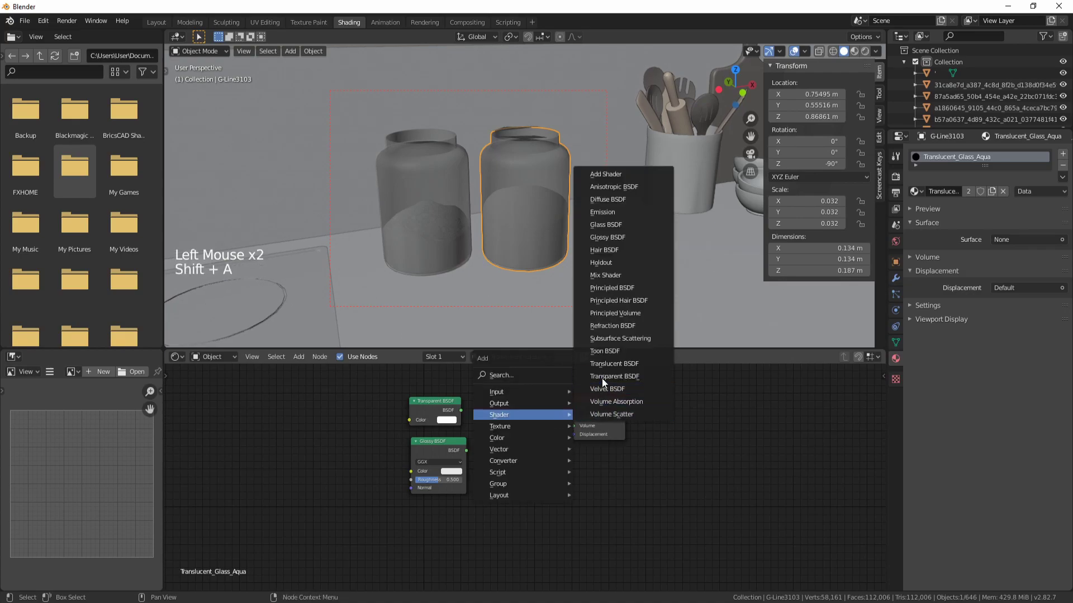
left_click(606, 276)
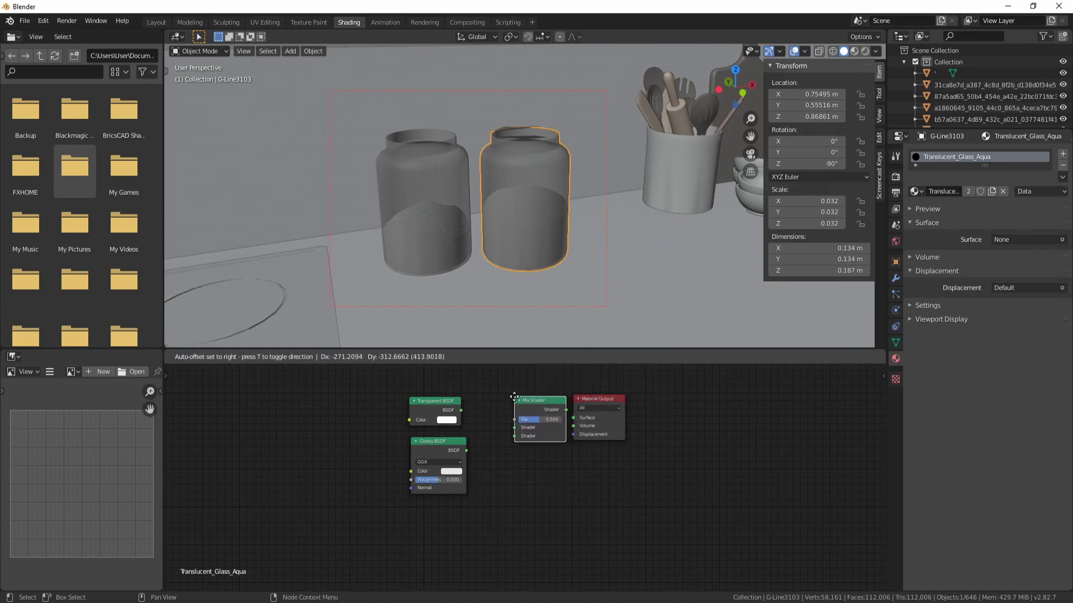
left_click(500, 398)
left_click_drag(461, 410, 505, 437)
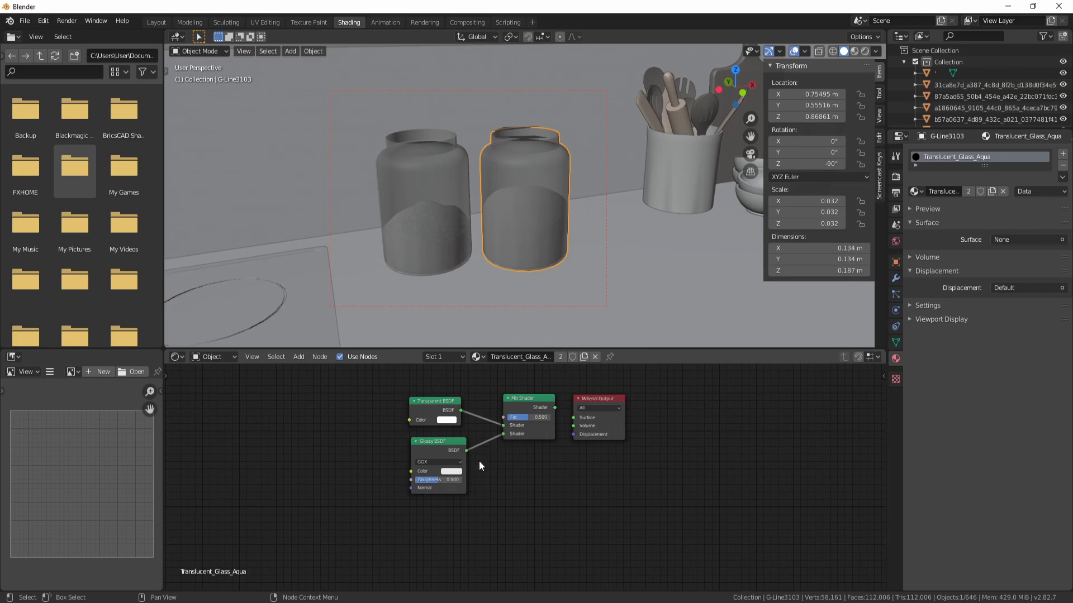
left_click_drag(445, 479, 414, 479)
left_click_drag(554, 408, 598, 394)
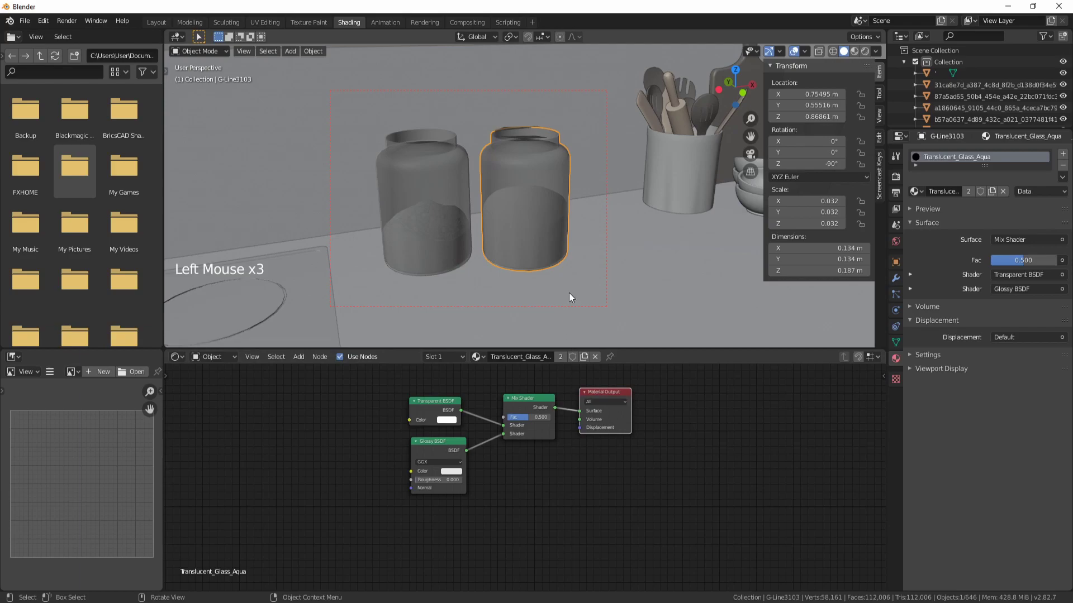
Preview the mixed glass material on the jars in rendered shading
left_click(853, 52)
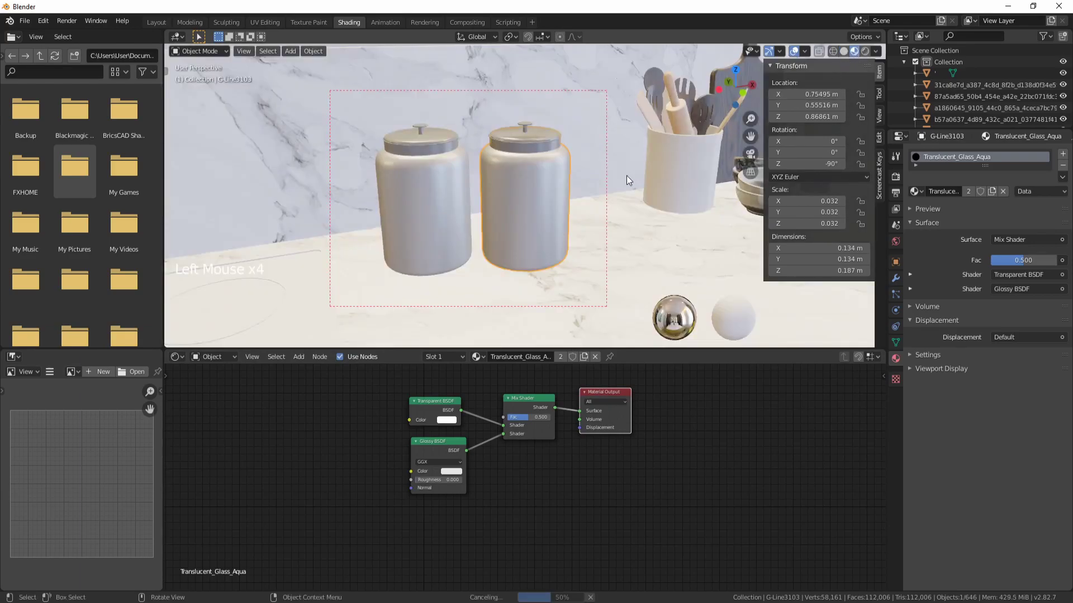
key("z")
left_click(572, 162)
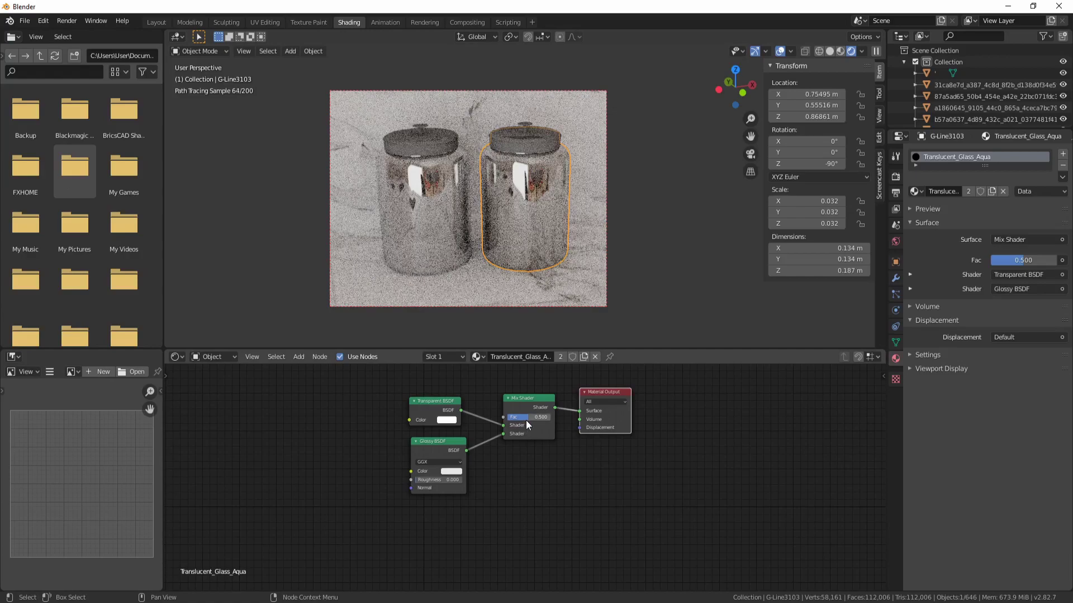
Space out the Transparent and Glossy nodes and set the Mix Shader factor to 0.1
left_click_drag(446, 447, 447, 474)
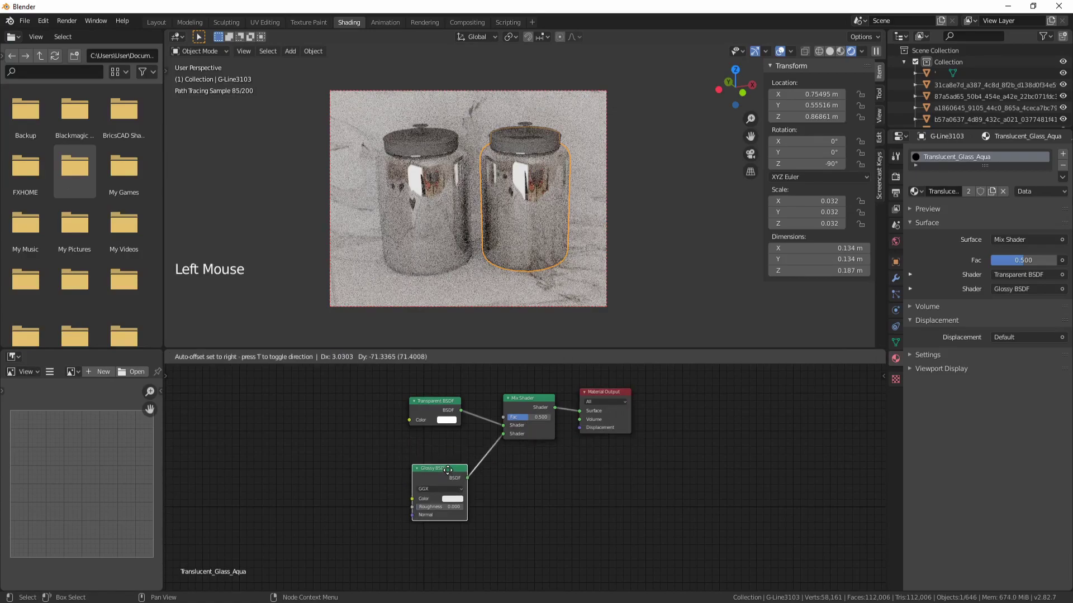
left_click_drag(445, 410, 445, 423)
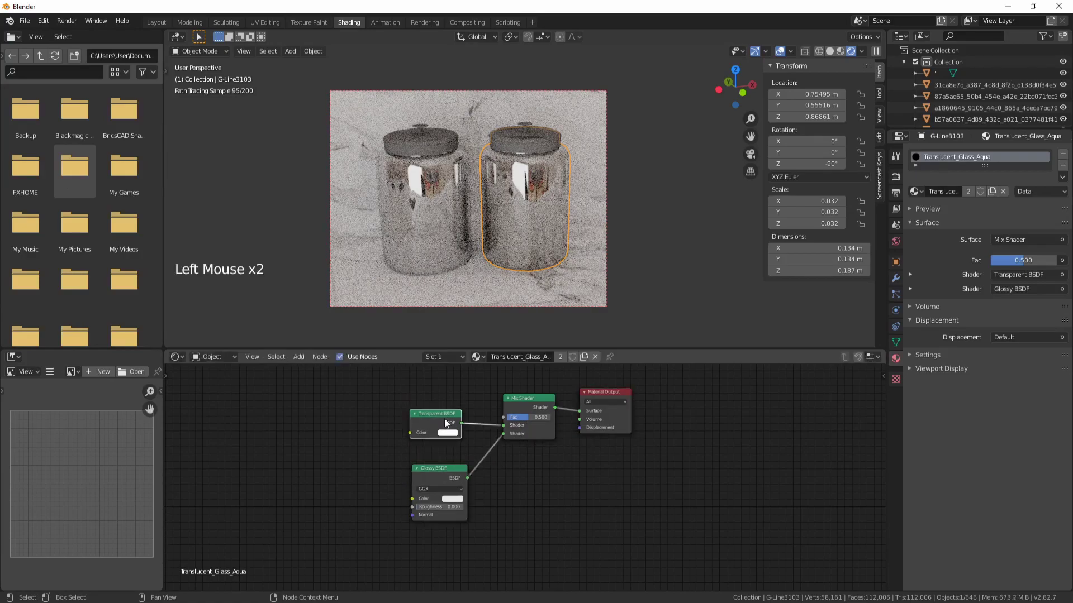
left_click(539, 420)
type("0.1")
key("Return")
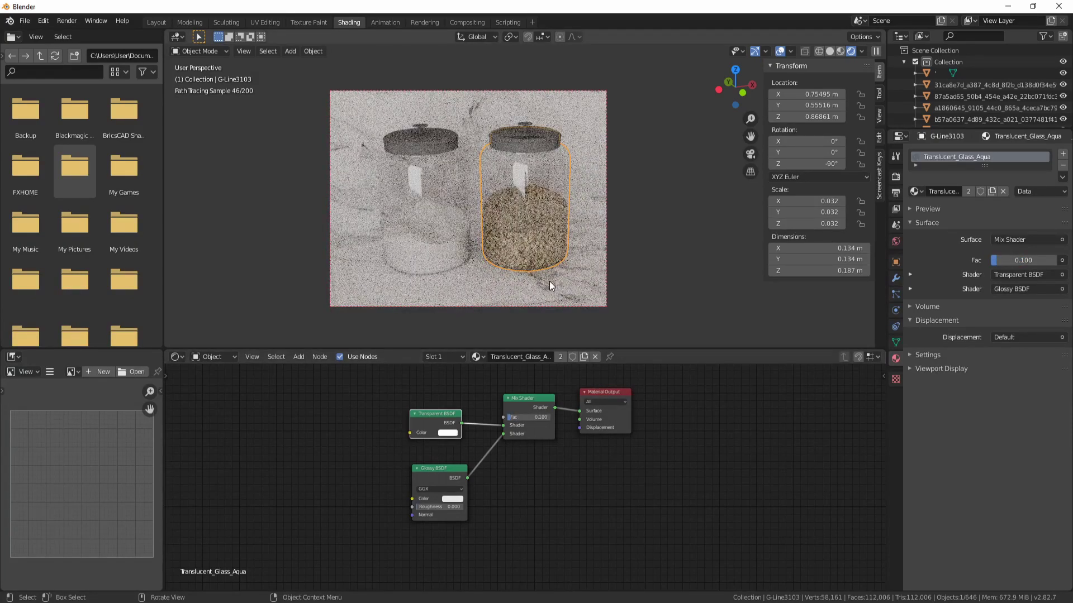
Switch the viewport from rendered back to solid shading
key("z")
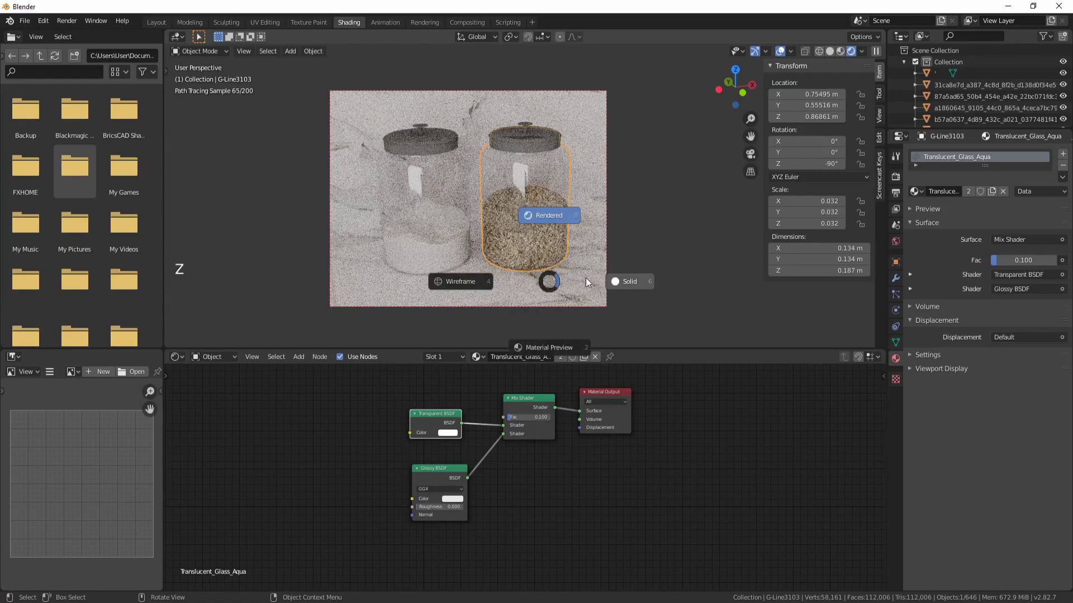
scroll(572, 259, "down", 5)
middle_click_drag(594, 273, 606, 246)
scroll(574, 263, "up", 1)
scroll(607, 247, "down", 2)
scroll(612, 245, "up", 1)
scroll(615, 243, "down", 2)
scroll(615, 242, "down", 1)
key("z")
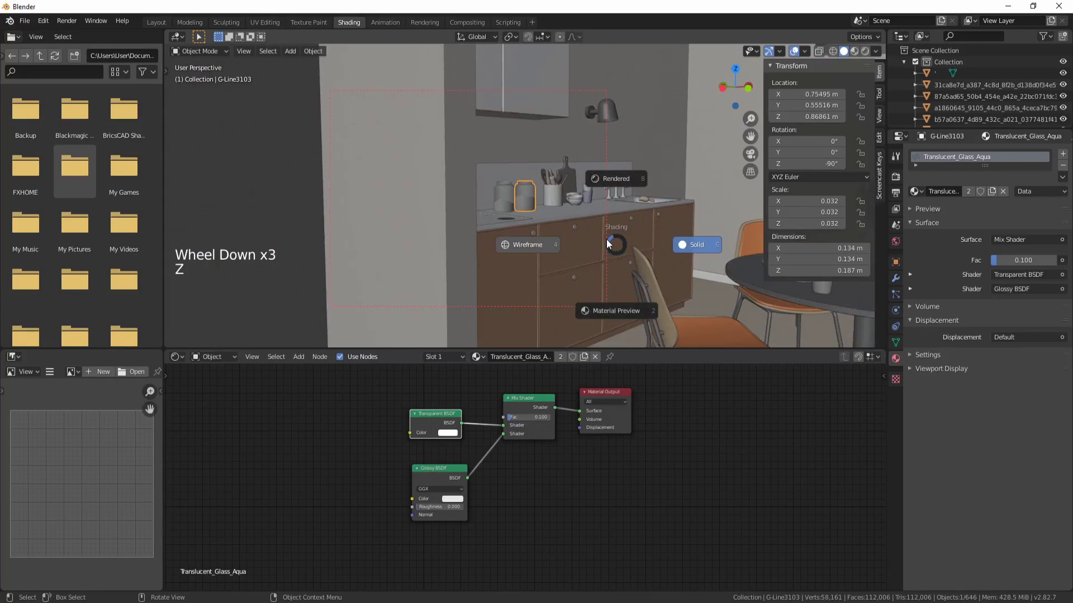
left_click(673, 245)
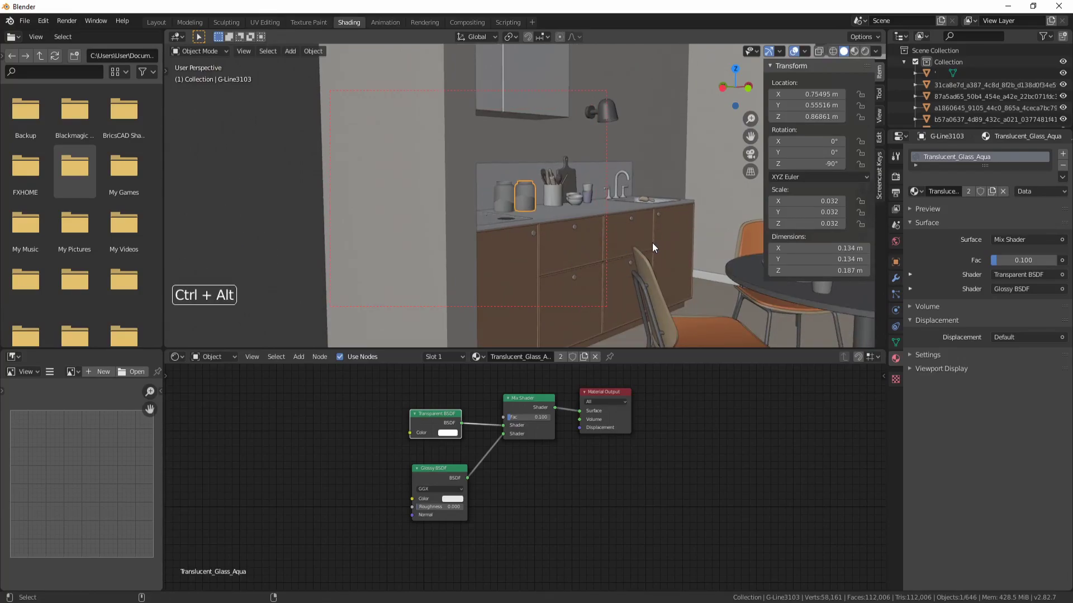
Clear the render region and show the whole room through the active camera
key("ctrl+alt+b")
key("KP_0")
scroll(648, 246, "down", 4)
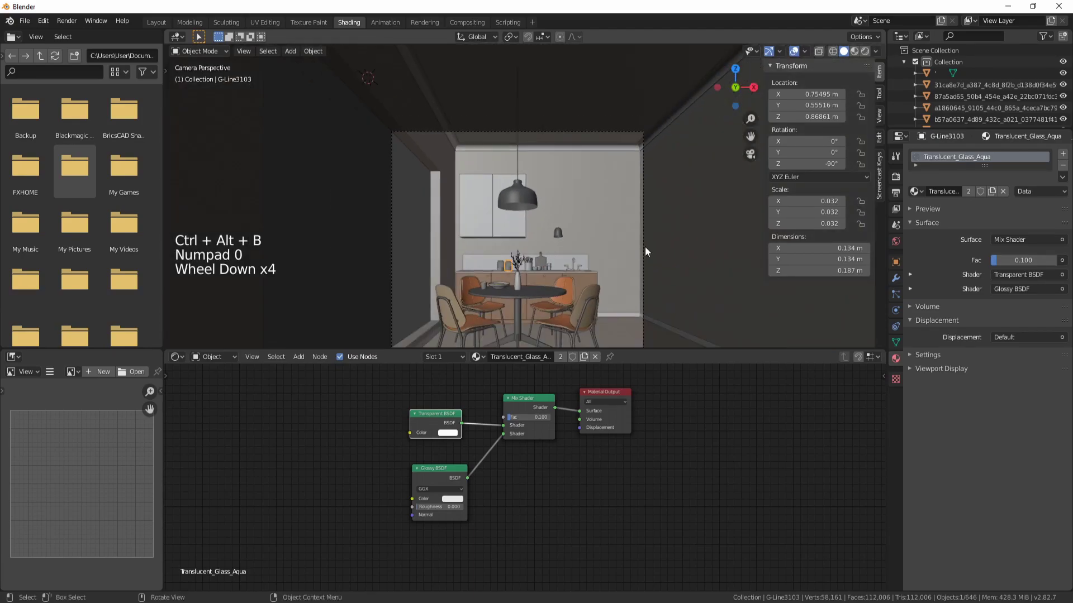
middle_click_drag(608, 261, 572, 202, "shift")
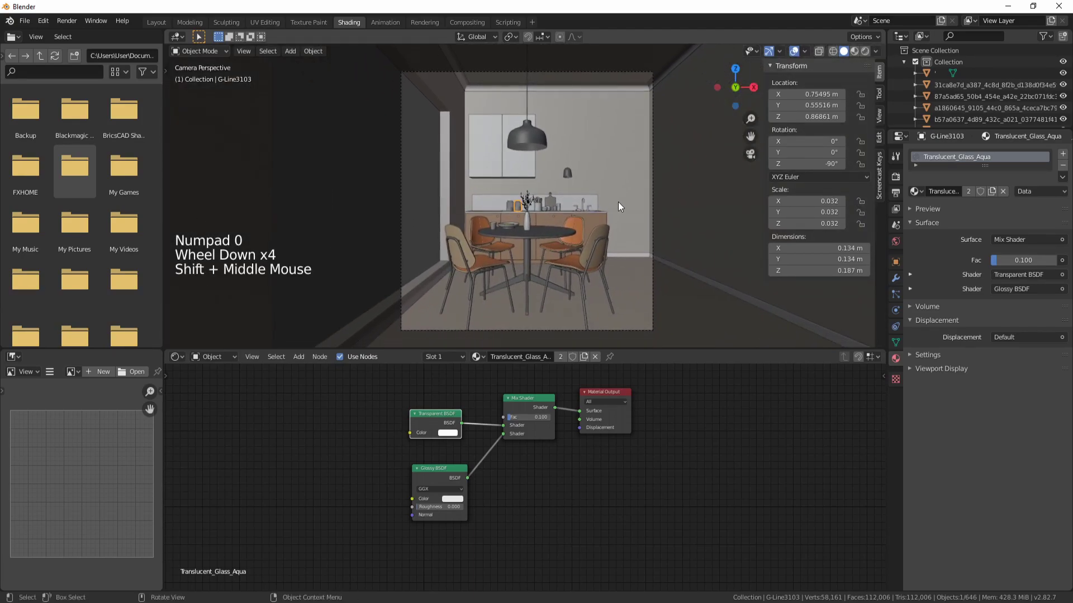
Unhide all hidden objects and select the glass pane in the large window opening
scroll(594, 190, "down", 2)
scroll(595, 191, "up", 1)
scroll(594, 193, "down", 2)
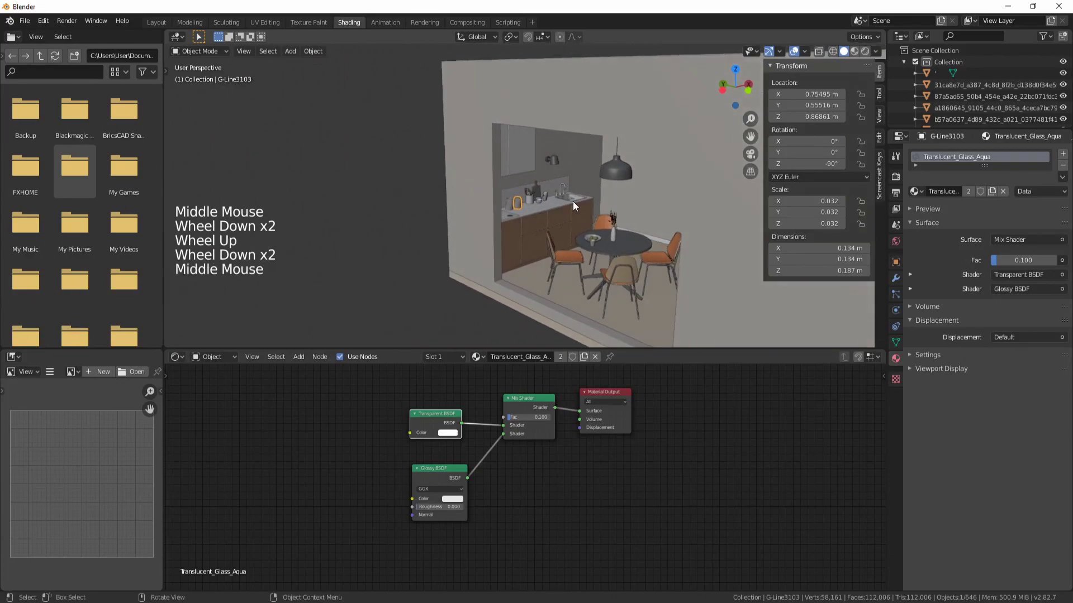
key("alt+h")
left_click(561, 198)
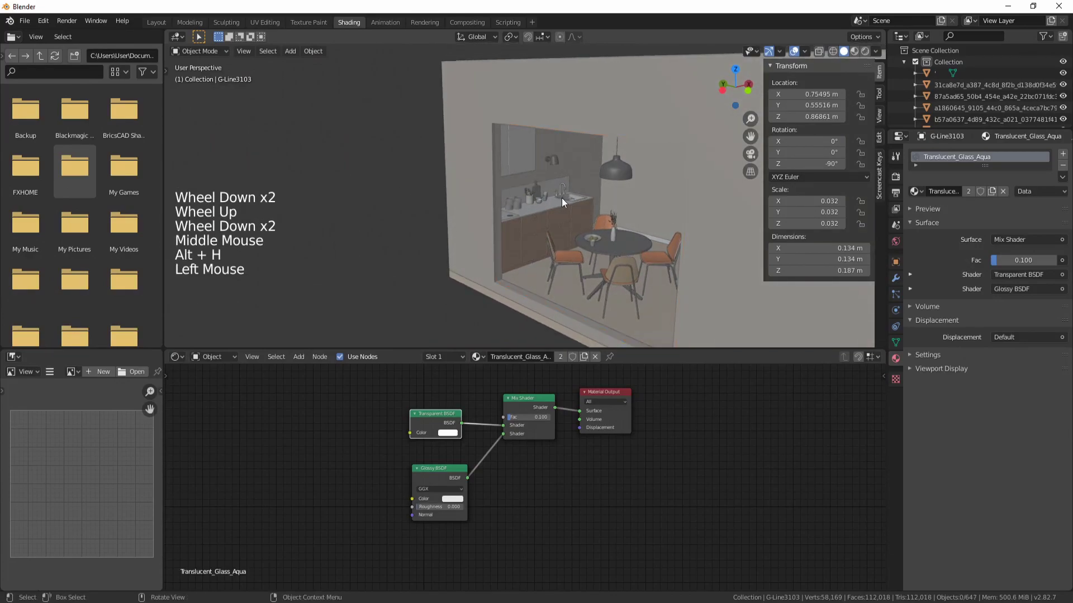
left_click(562, 198)
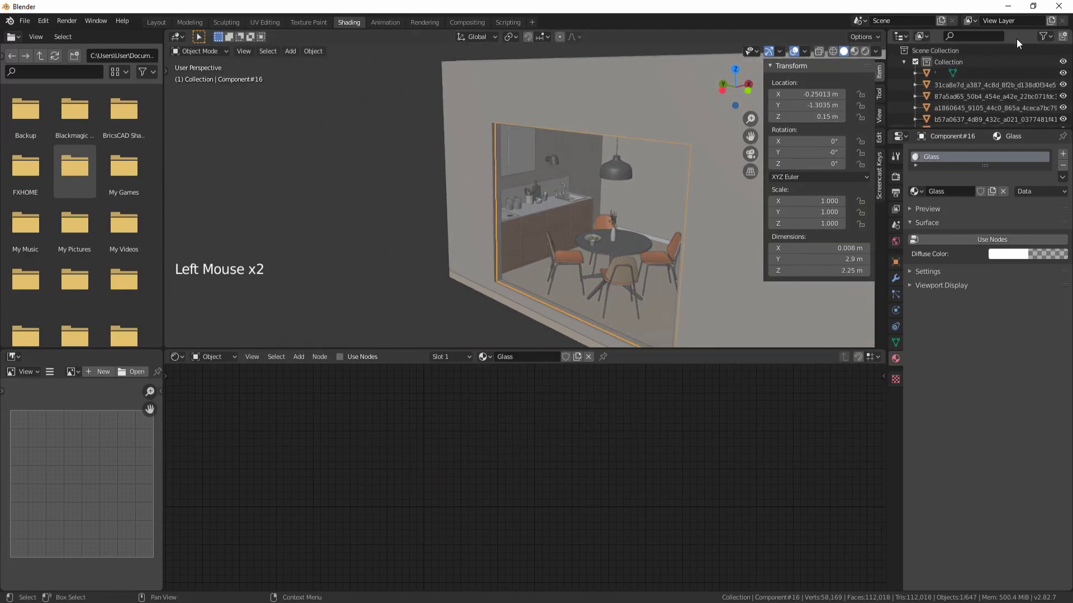
Show the render visibility toggles in the Outliner and hide the window pane Component#16 from both renders and viewport
left_click(1043, 37)
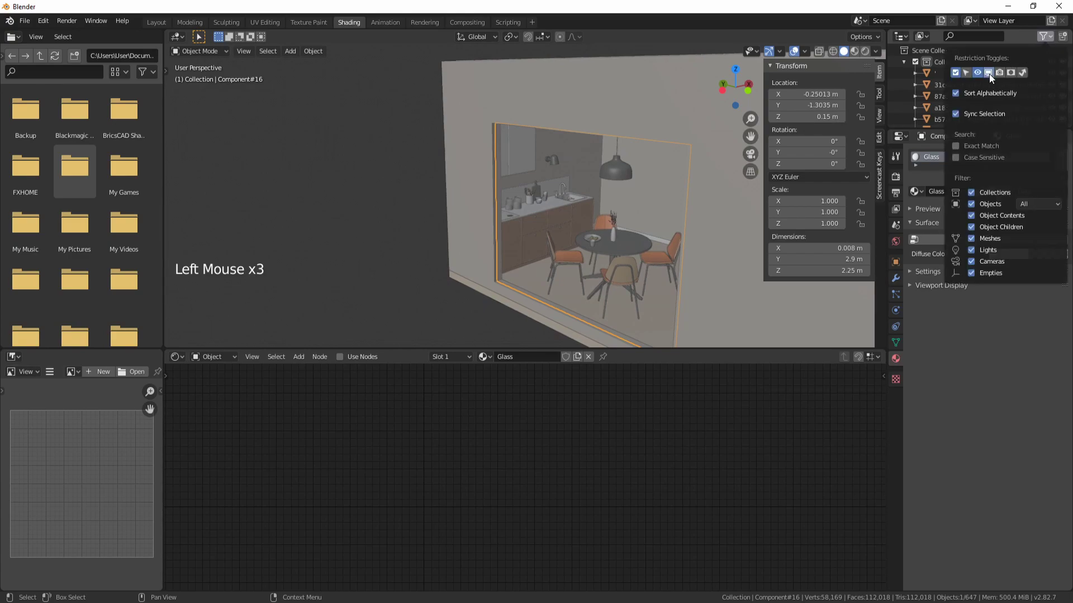
left_click(1042, 37)
left_click(1000, 72)
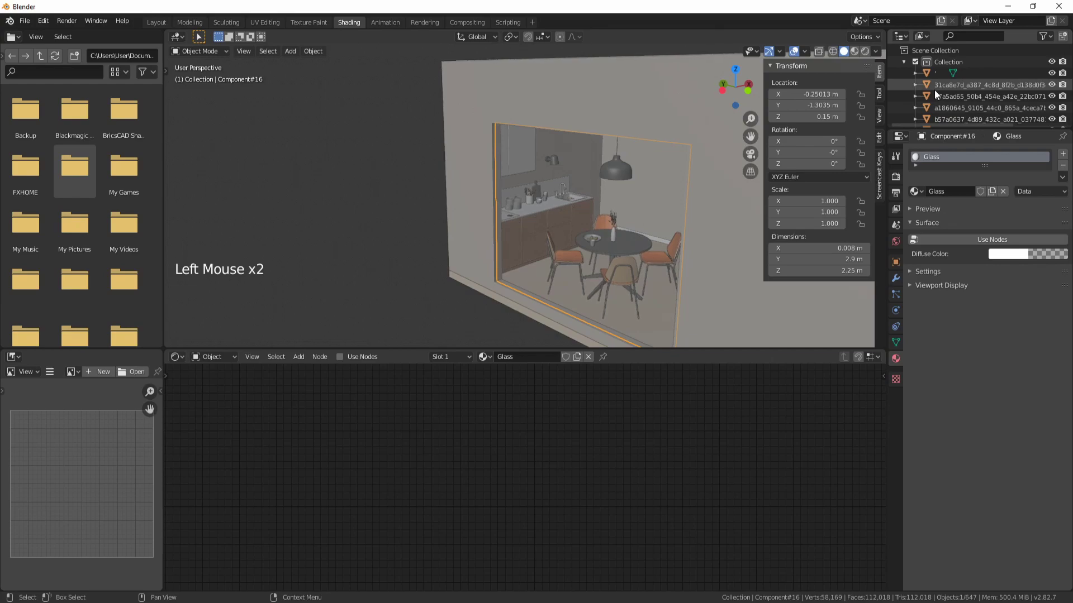
left_click(992, 239)
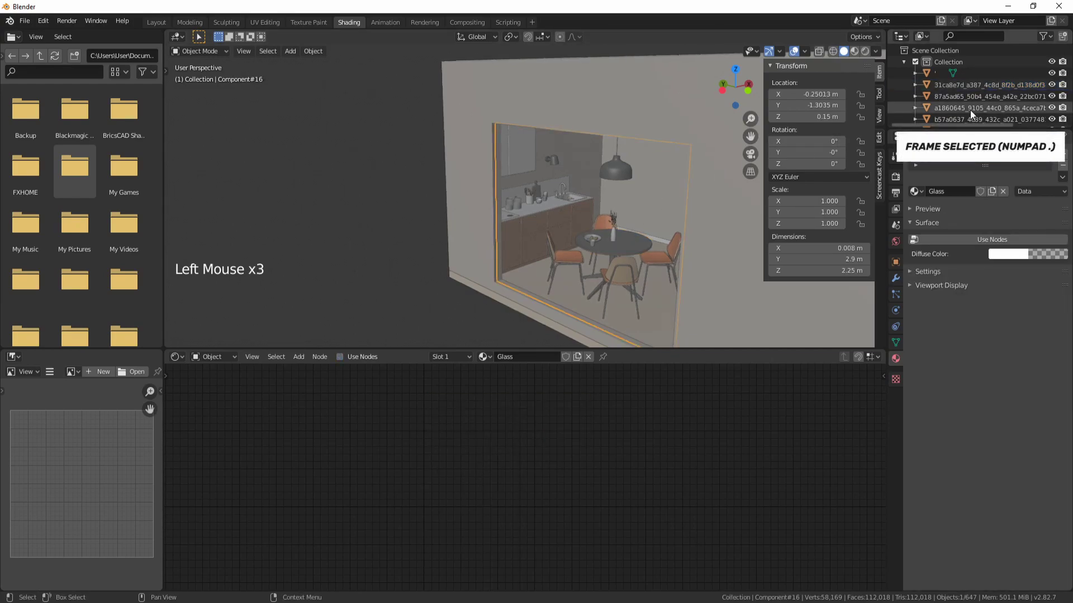
key("KP_Decimal")
left_click(1062, 80)
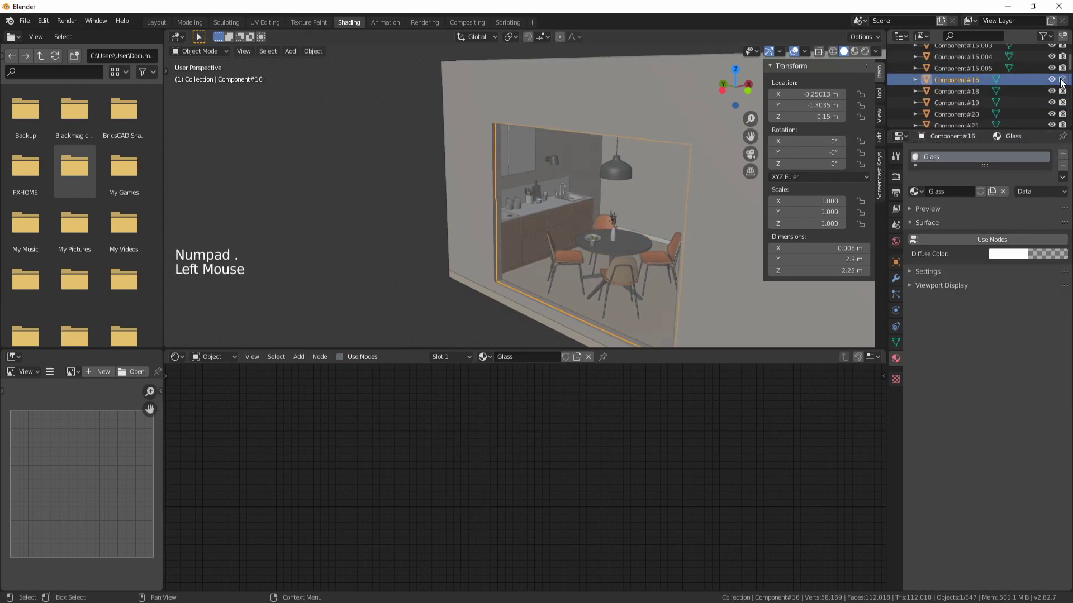
left_click(1052, 80)
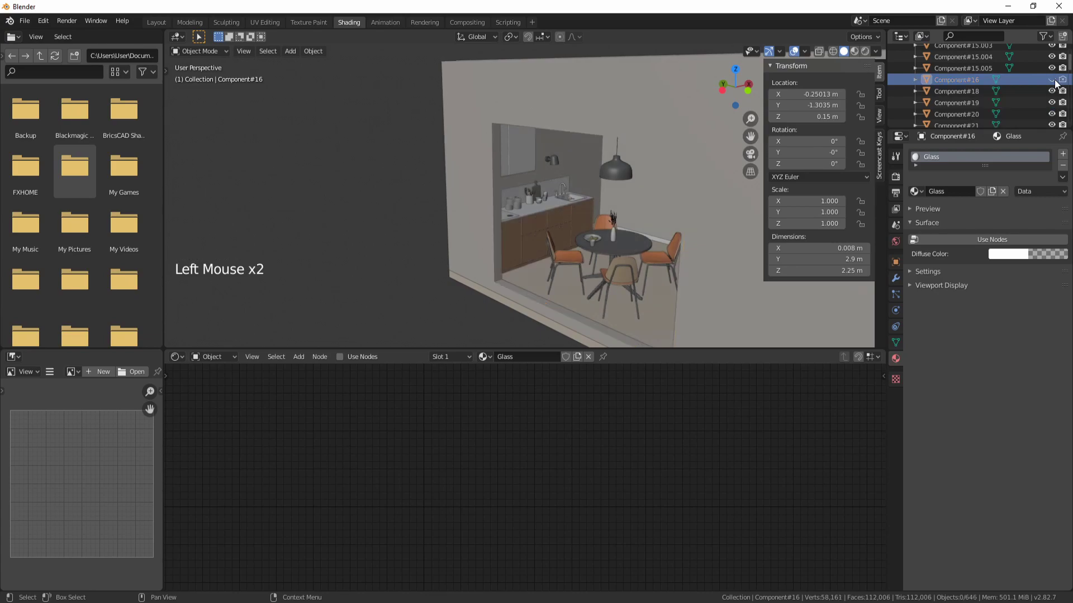
Return to the active camera view and render the scene as a still image
left_click(658, 254)
key("KP_0")
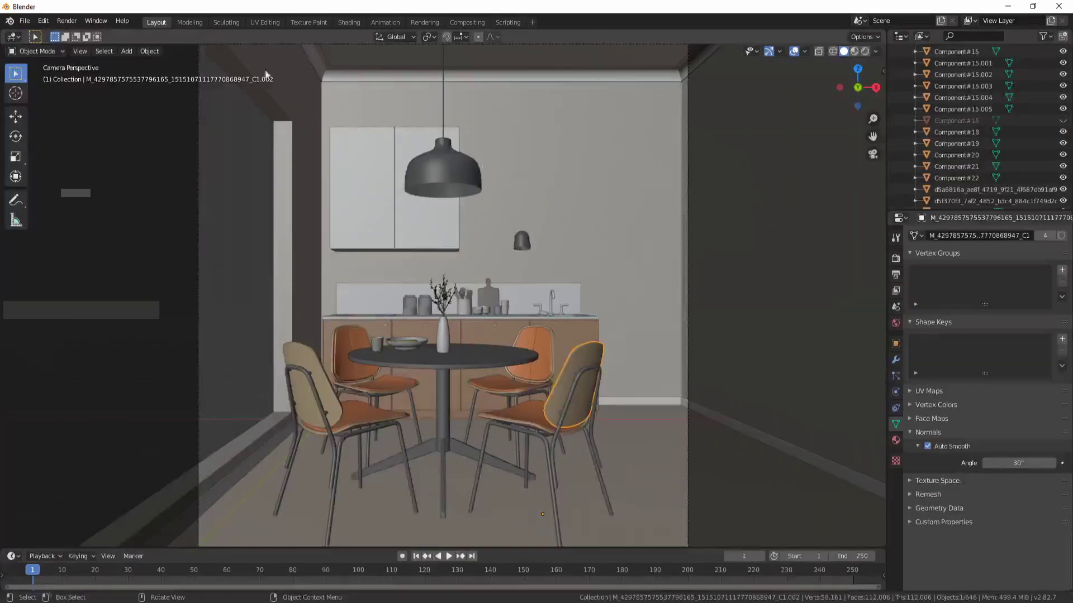
left_click(67, 21)
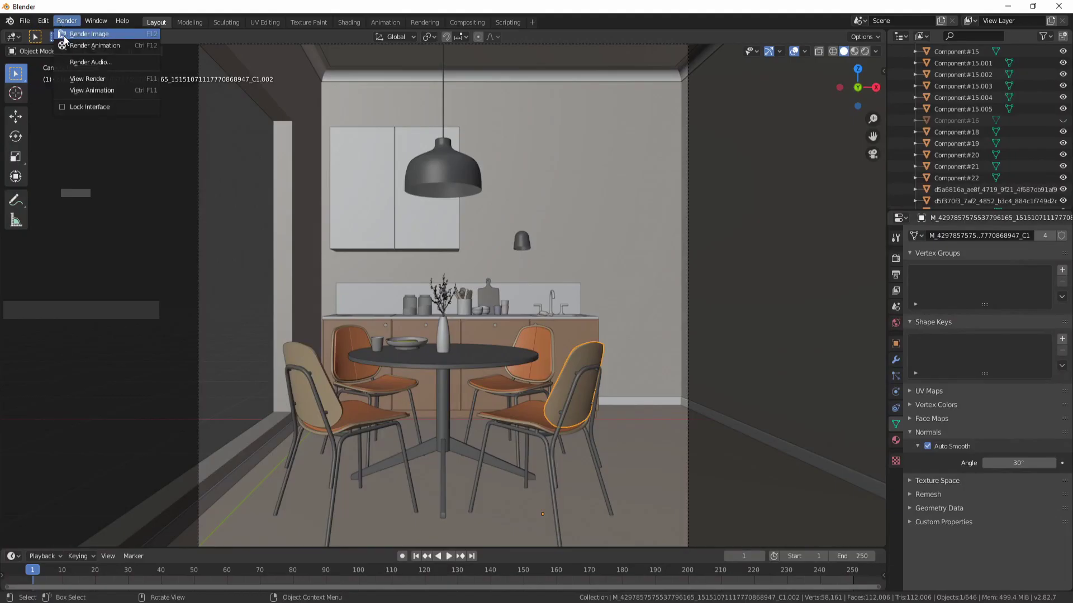
left_click(76, 33)
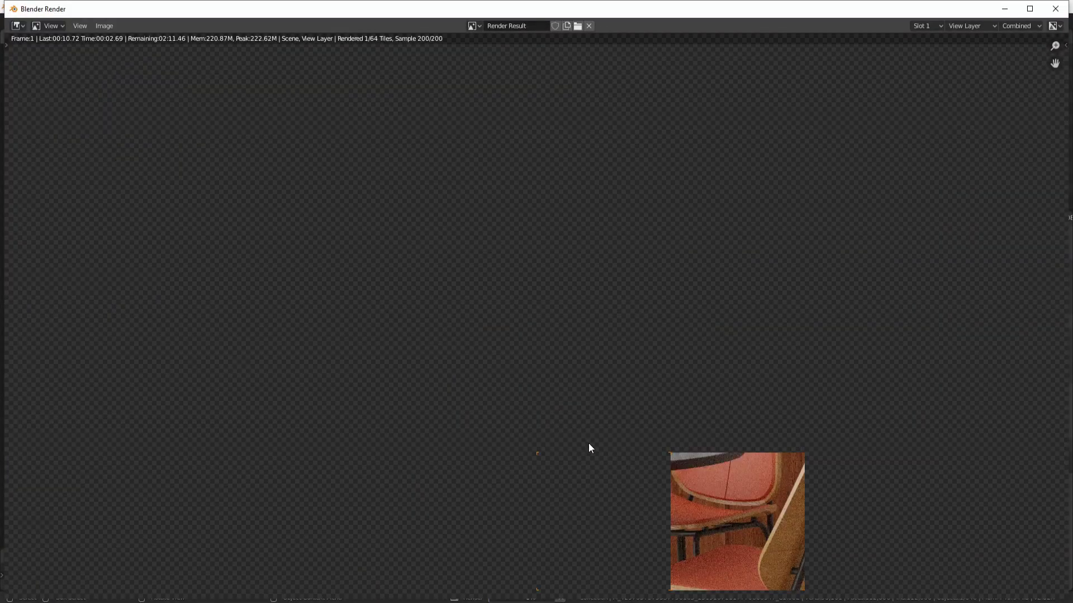
Examine the emerging render up close around the marble backsplash, countertop items, upper cabinets and pendant lamp
middle_click_drag(588, 453, 538, 338)
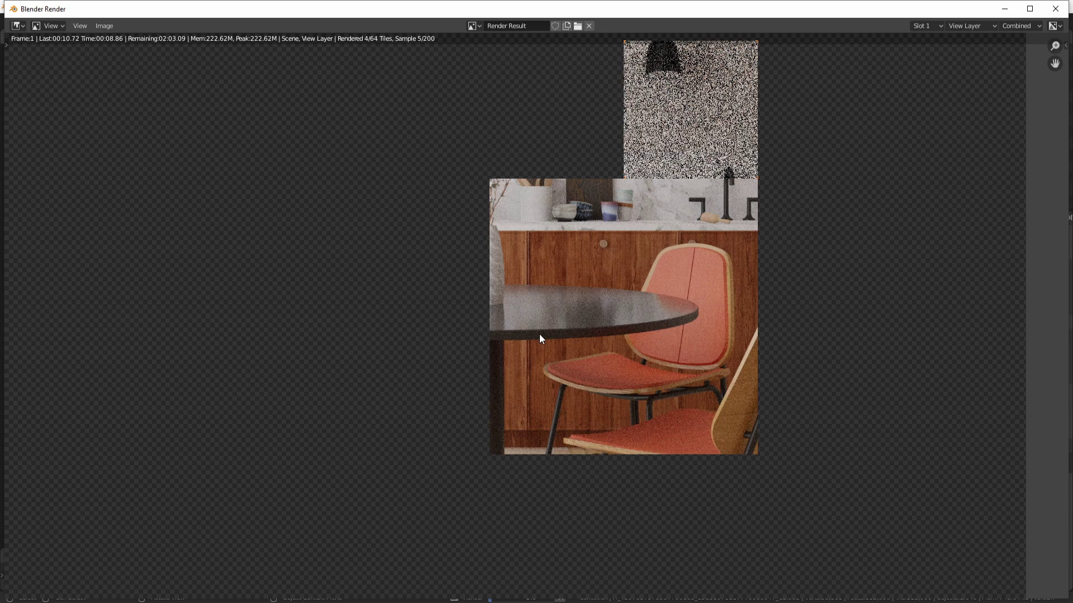
scroll(539, 336, "down", 3)
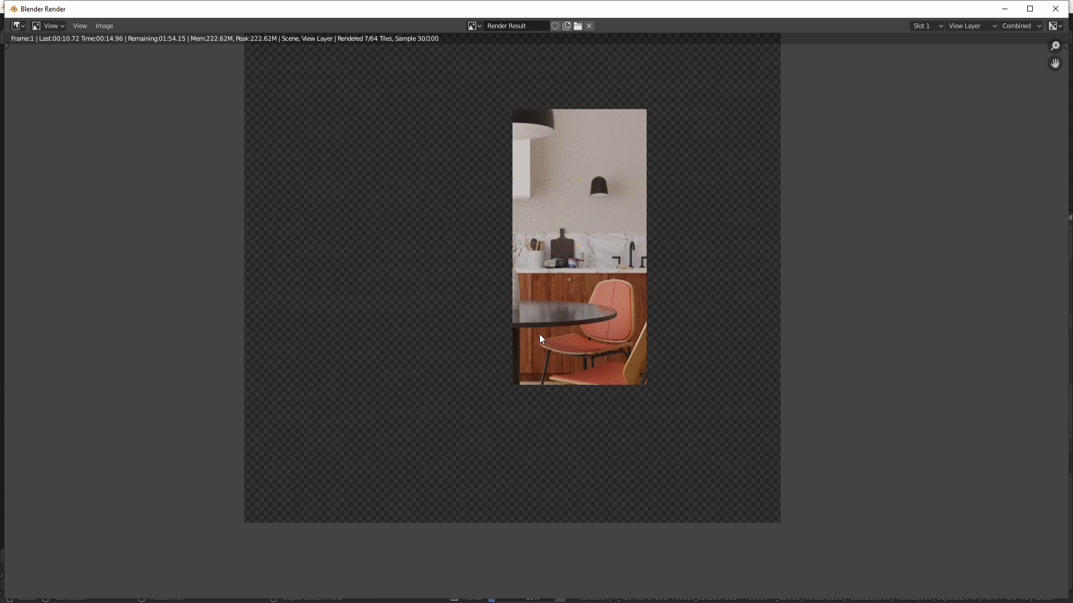
scroll(581, 331, "up", 7)
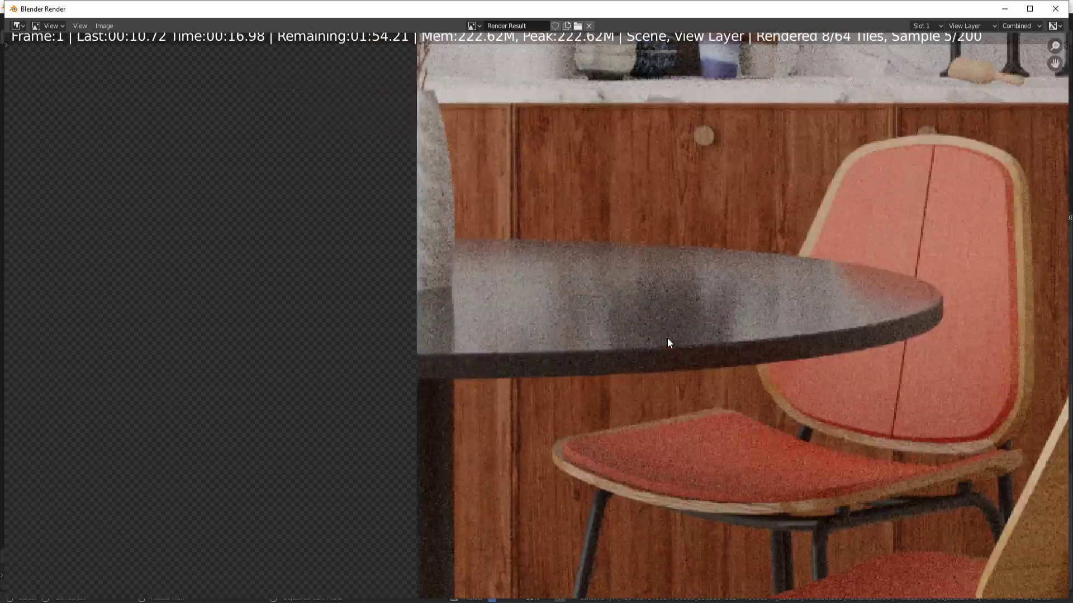
middle_click_drag(667, 337, 495, 525)
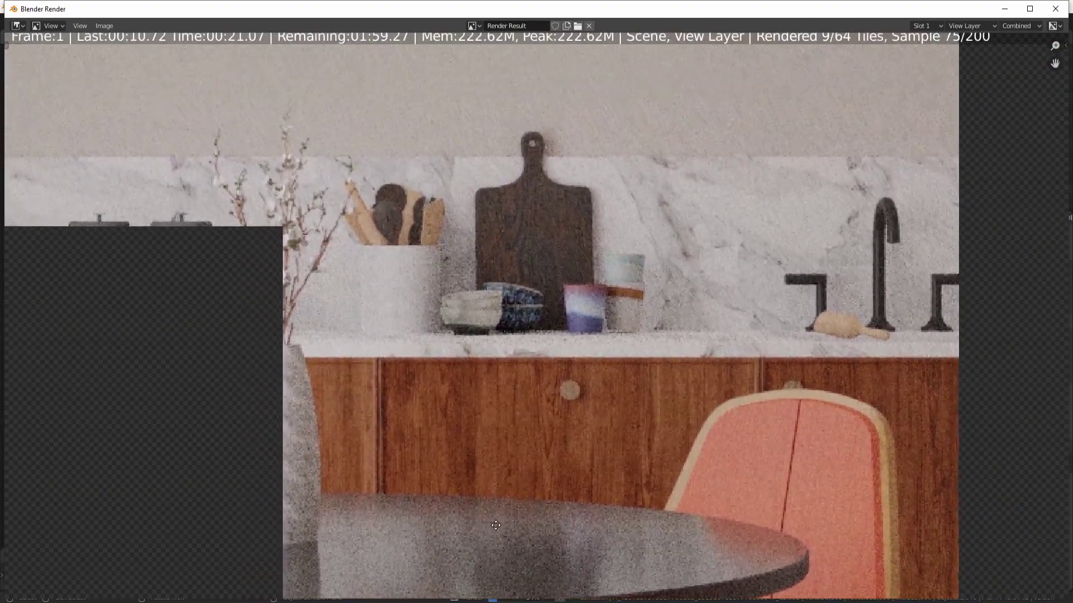
scroll(530, 358, "down", 3)
scroll(507, 307, "down", 3)
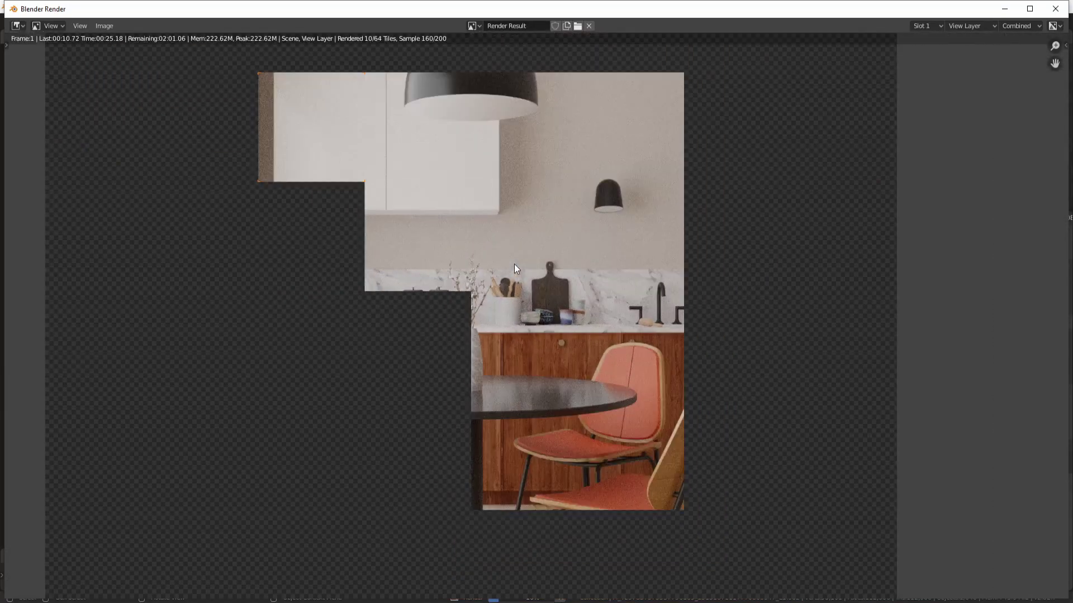
middle_click_drag(490, 170, 476, 322)
scroll(448, 216, "up", 2)
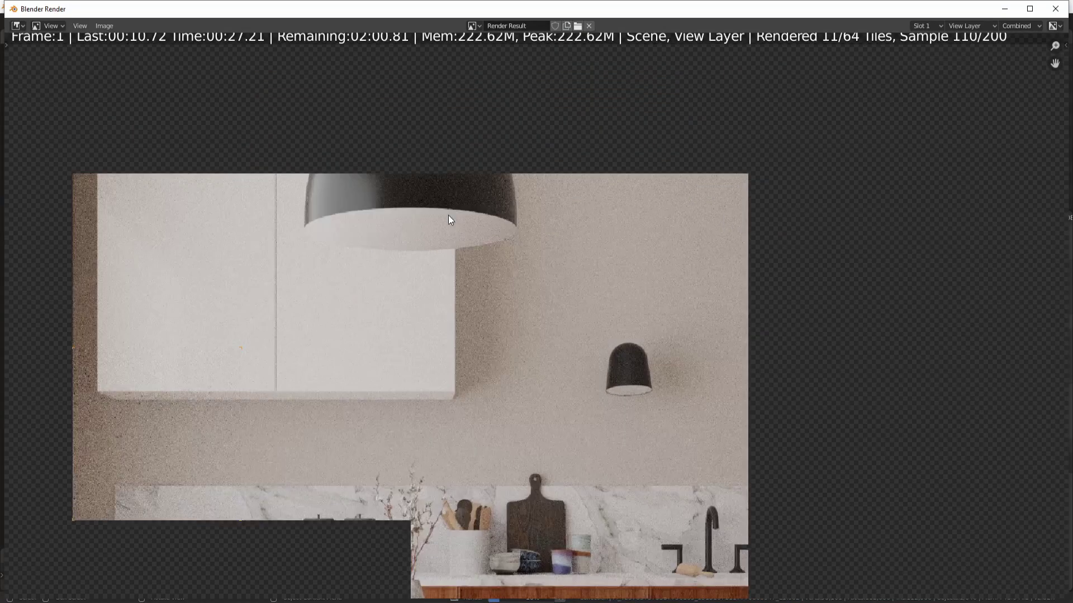
scroll(448, 216, "up", 2)
middle_click_drag(444, 206, 588, 406)
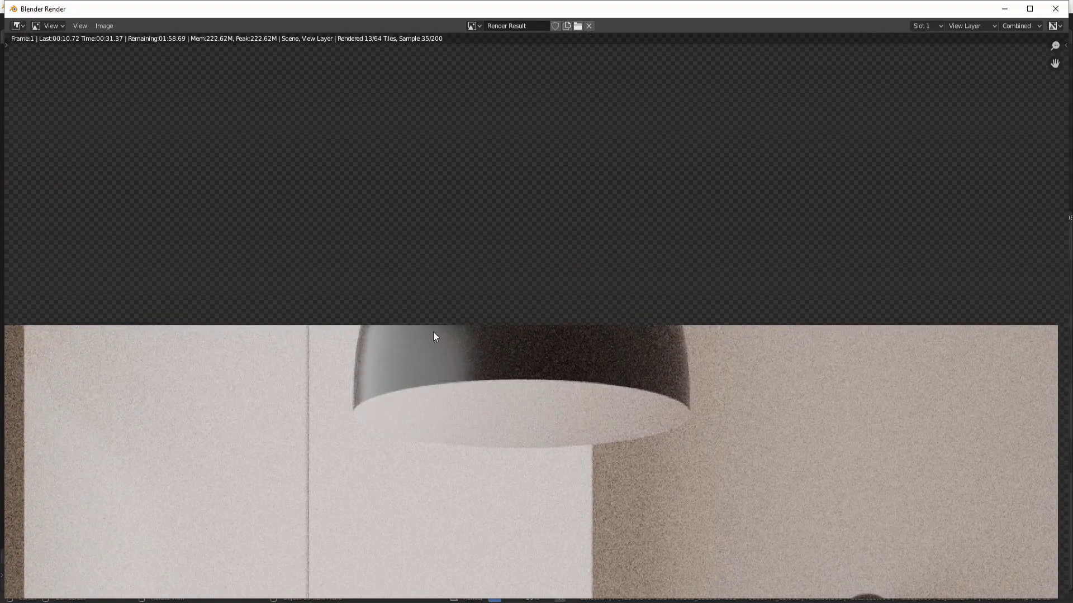
scroll(432, 335, "down", 1)
middle_click_drag(387, 454, 419, 349)
scroll(424, 335, "down", 1)
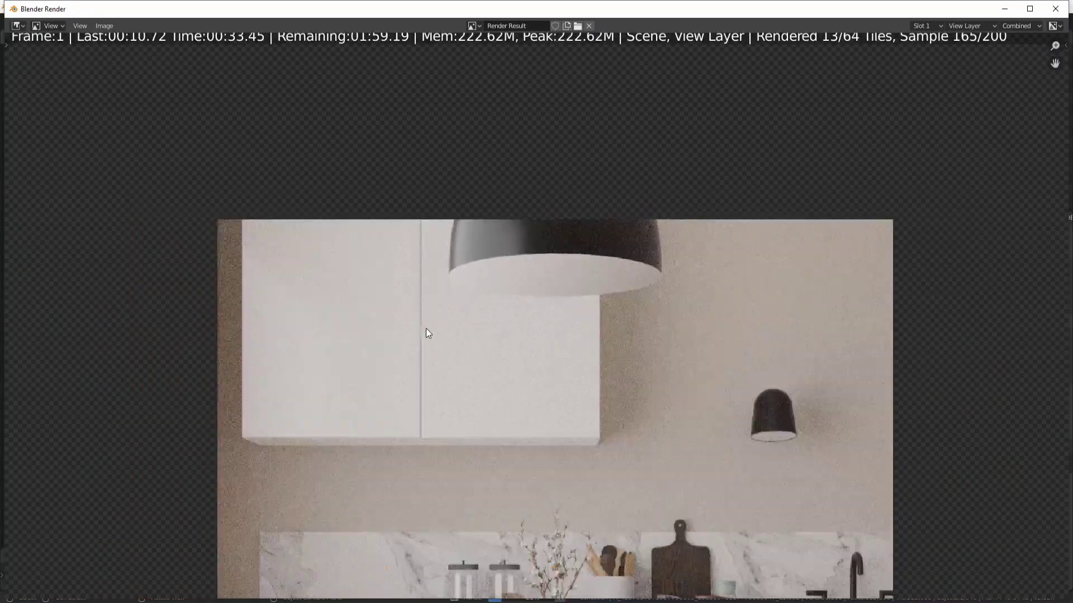
Inspect the glass jars, dining table, chairs and herringbone floor in the render for material detail
scroll(426, 333, "down", 1)
middle_click_drag(438, 454, 459, 352)
scroll(486, 486, "up", 4)
scroll(485, 504, "up", 1)
middle_click_drag(484, 504, 553, 162)
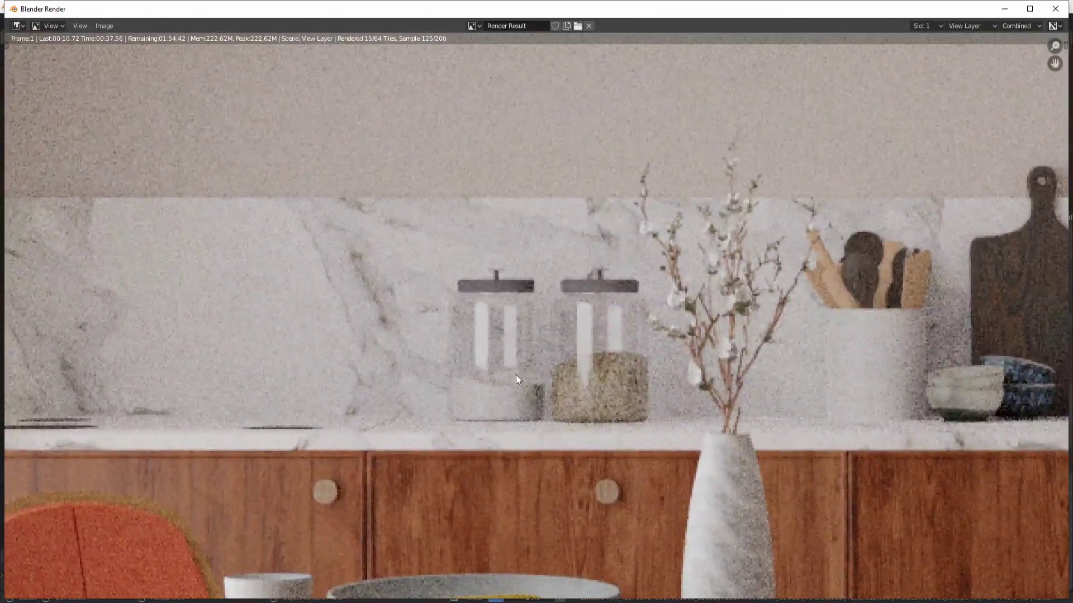
scroll(510, 362, "down", 3)
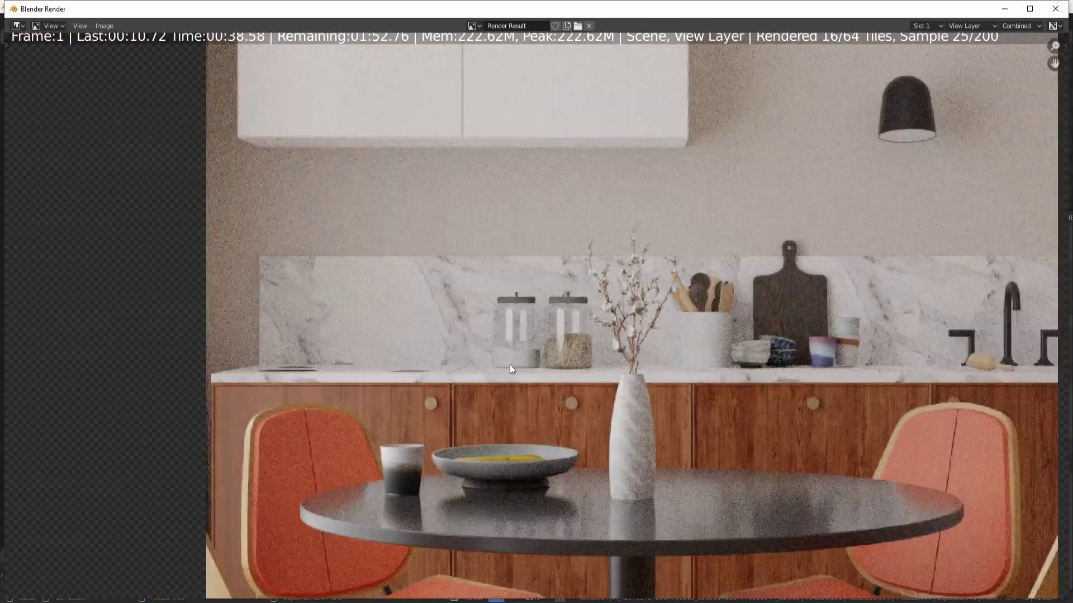
middle_click_drag(409, 505, 512, 317)
middle_click_drag(547, 421, 501, 290)
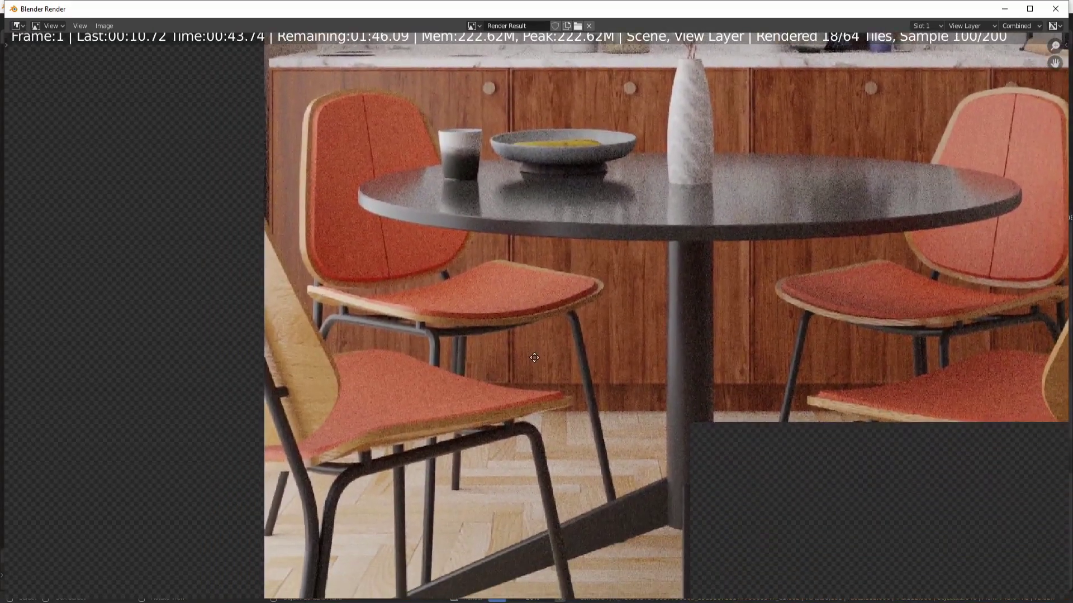
middle_click_drag(500, 495, 559, 376)
scroll(609, 534, "up", 2)
middle_click_drag(610, 537, 614, 257)
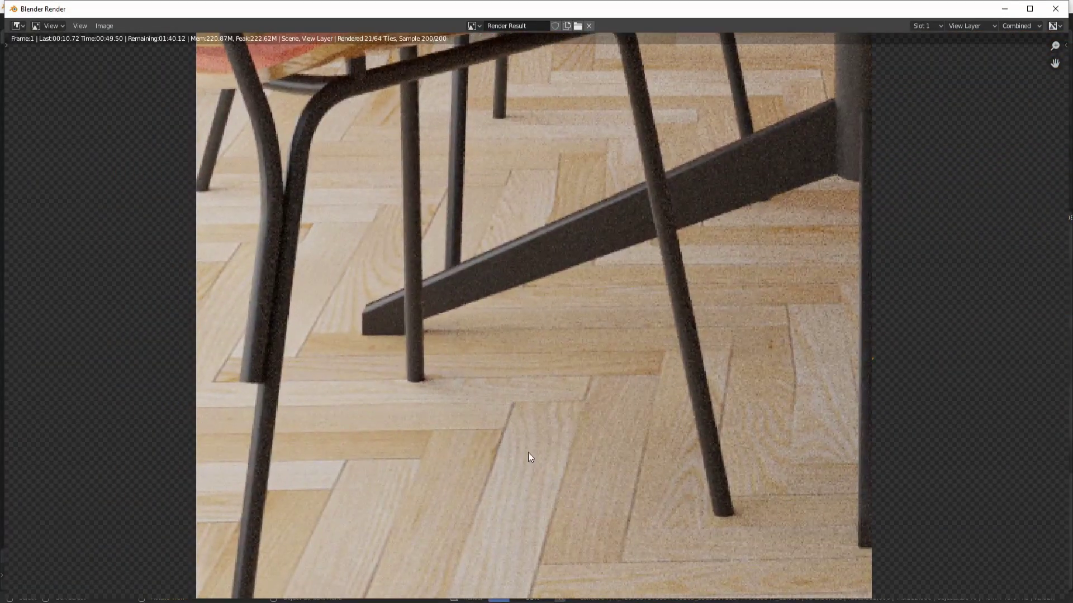
Review the overall render of the dining area and kitchen, and close the render window
scroll(545, 381, "down", 2)
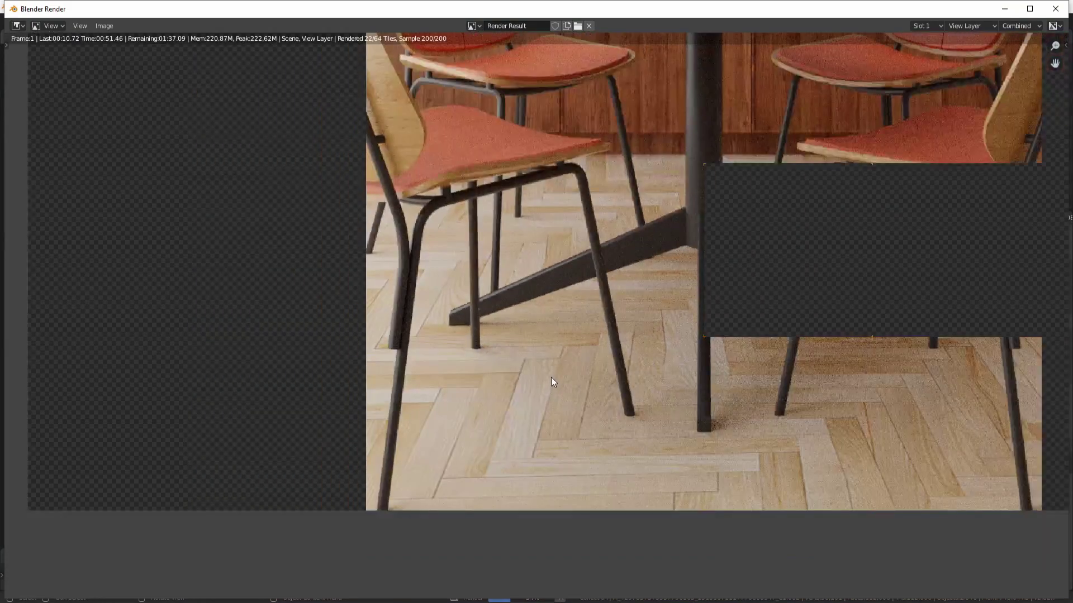
scroll(550, 378, "down", 2)
scroll(587, 262, "up", 1)
middle_click_drag(579, 270, 535, 394)
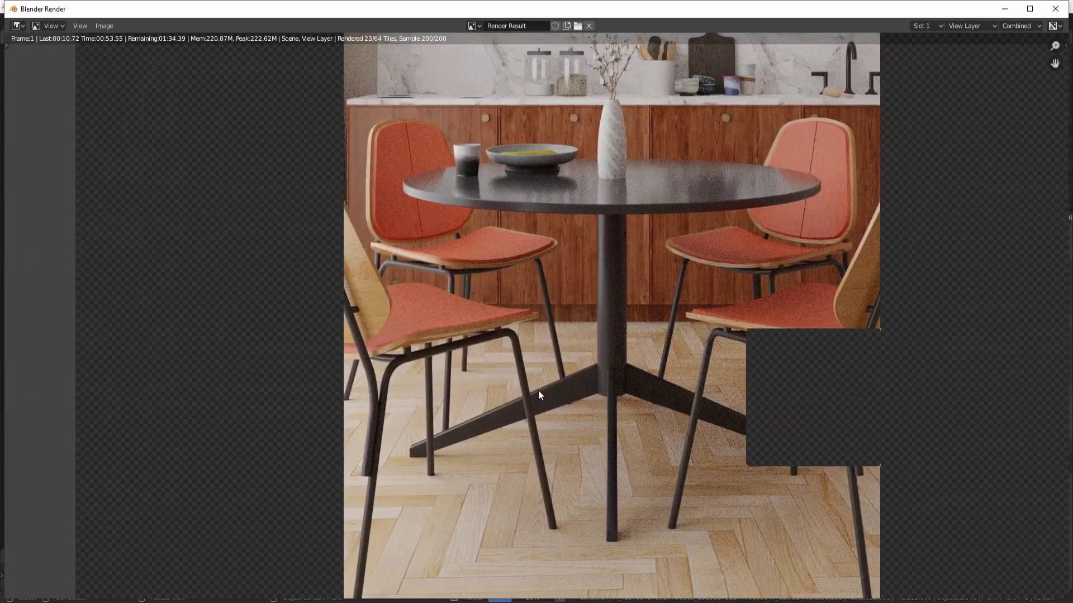
scroll(545, 377, "down", 1)
middle_click_drag(596, 275, 568, 384)
scroll(575, 286, "up", 6)
middle_click_drag(565, 166, 491, 412)
scroll(491, 411, "down", 4)
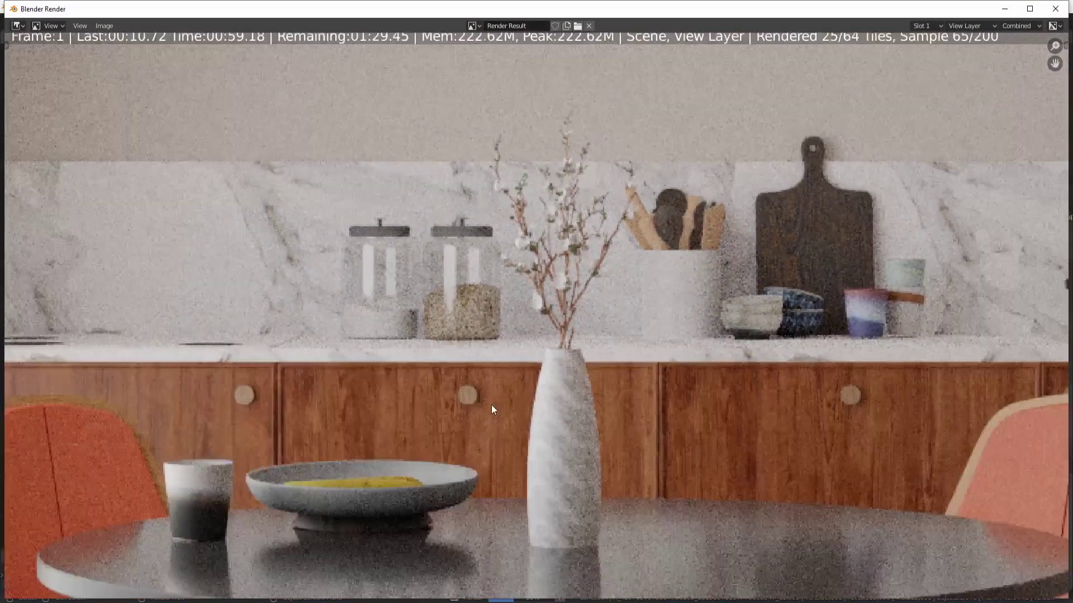
scroll(491, 404, "down", 1)
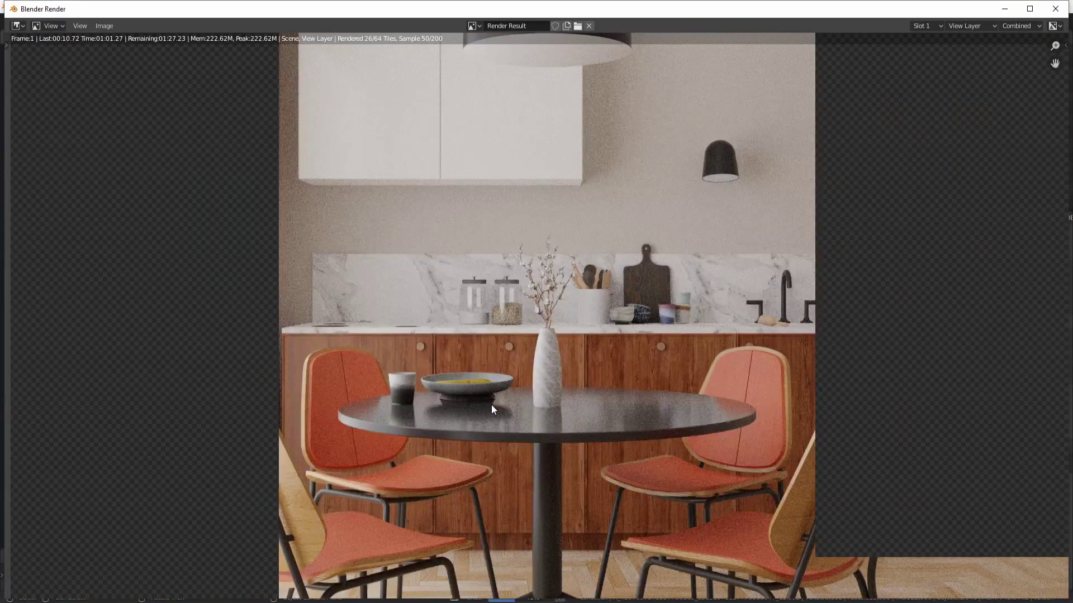
scroll(538, 373, "down", 2)
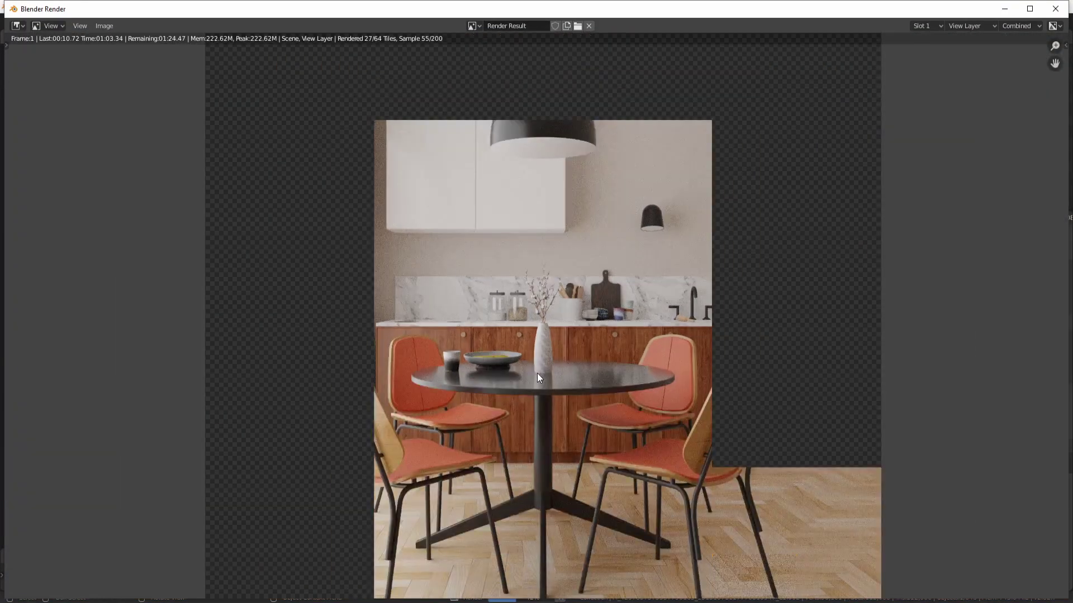
scroll(537, 373, "down", 1)
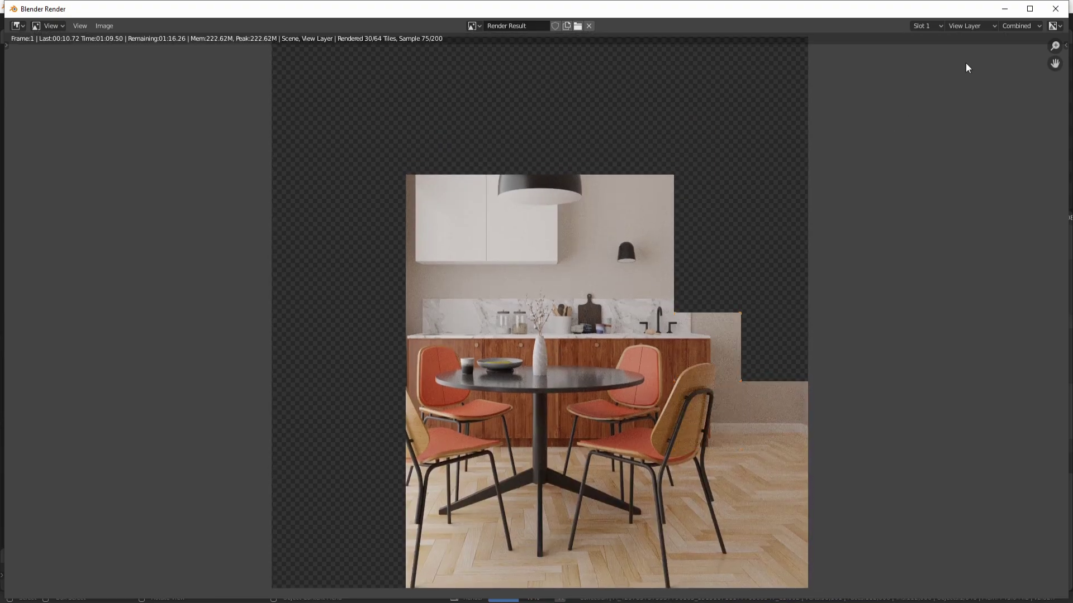
left_click(1055, 9)
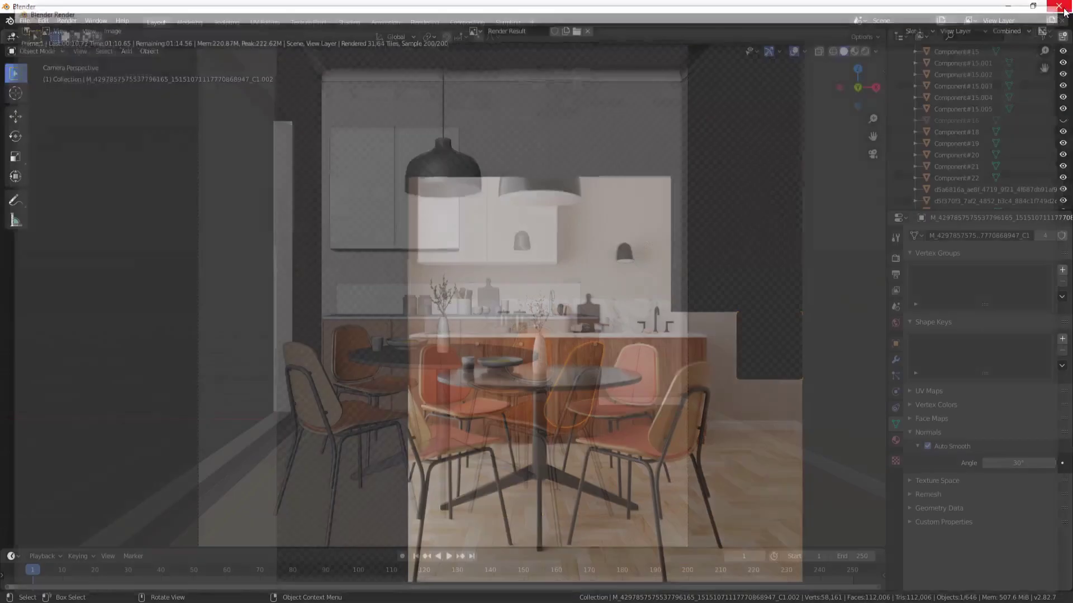
Add a spot light above the dining table and raise it along the Z axis into the pendant lamp shade
key("shift+a")
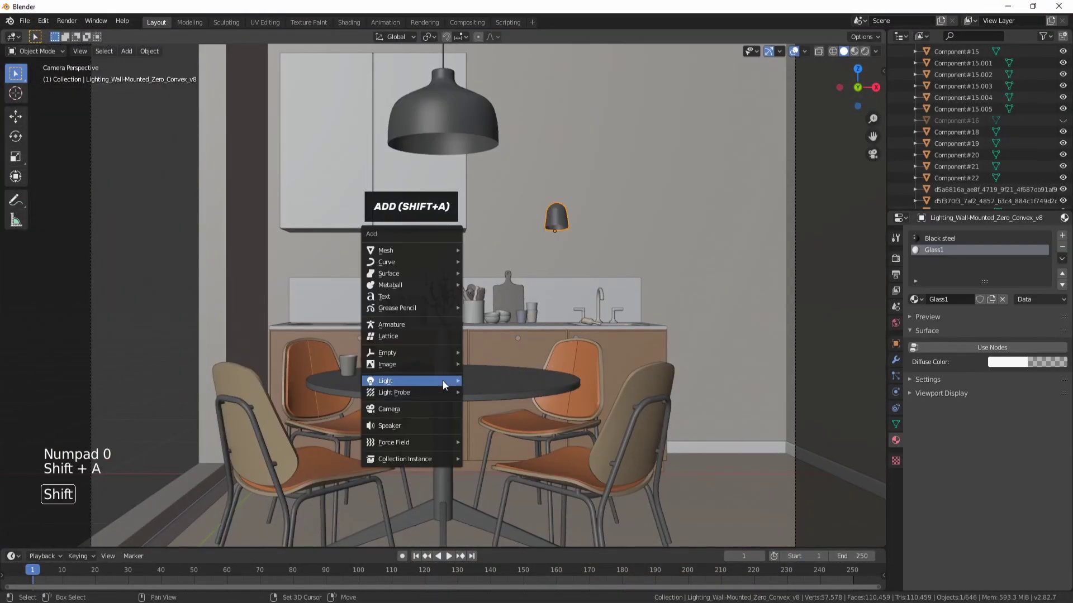
mouse_move(444, 381)
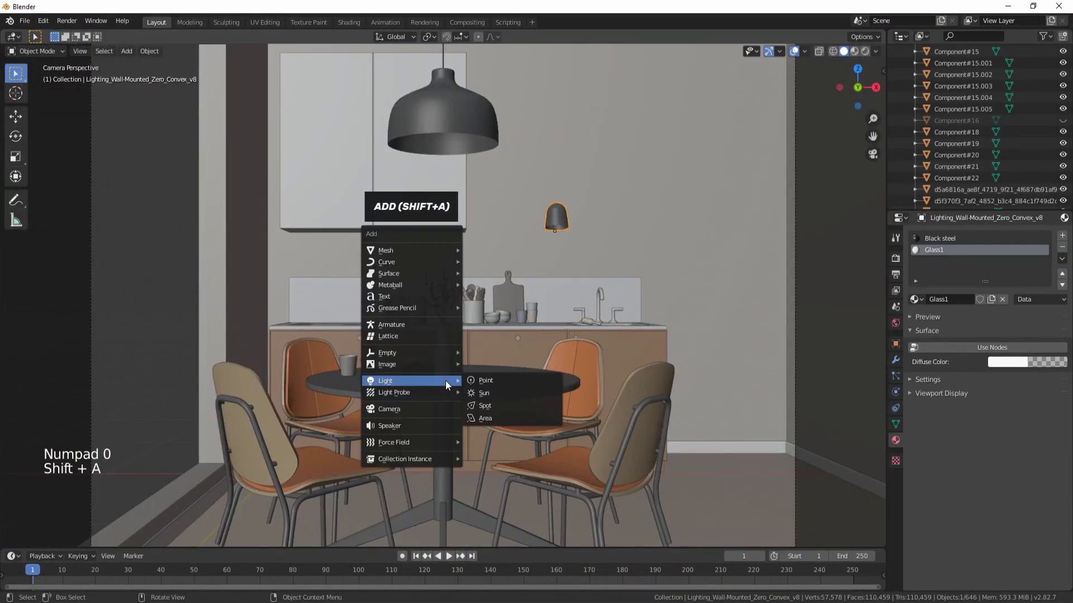
left_click(493, 406)
key("g")
key("z")
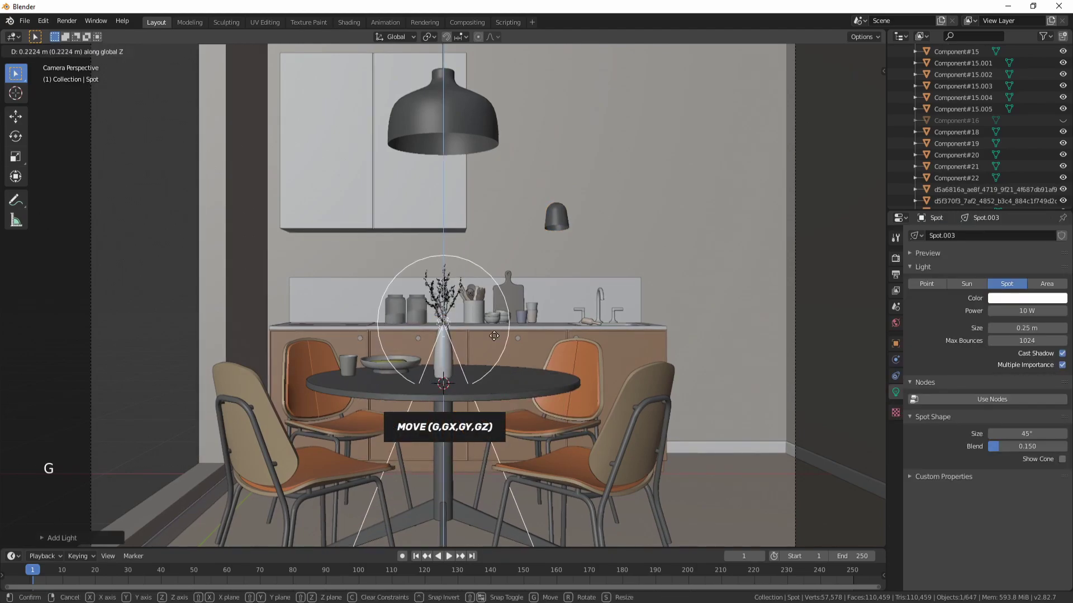
left_click(508, 146)
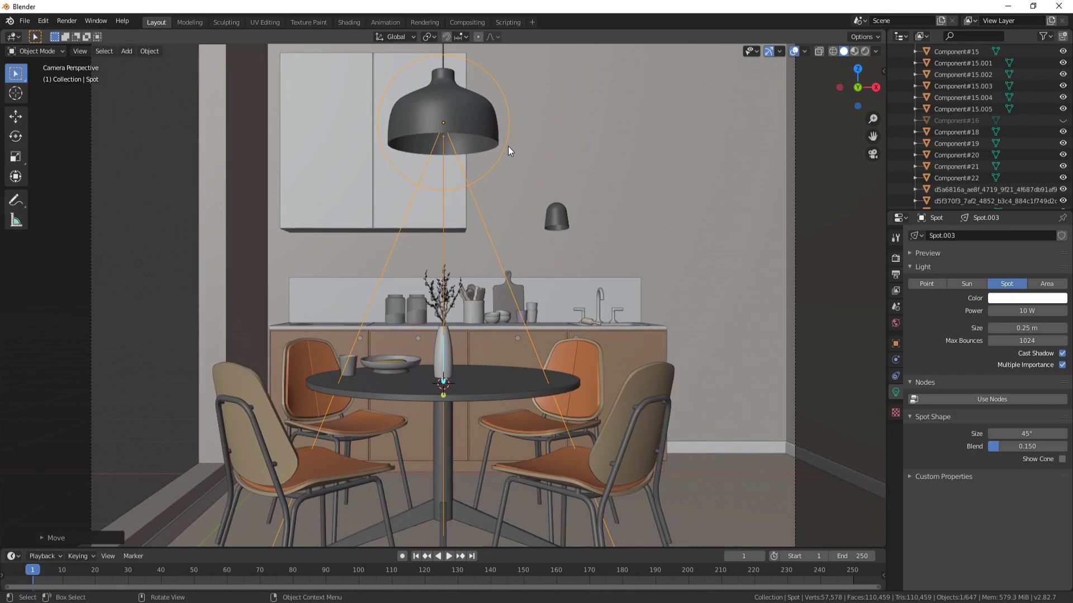
Enable nodes for the spot light and use a Blackbody node for its emission color
scroll(508, 146, "down", 1)
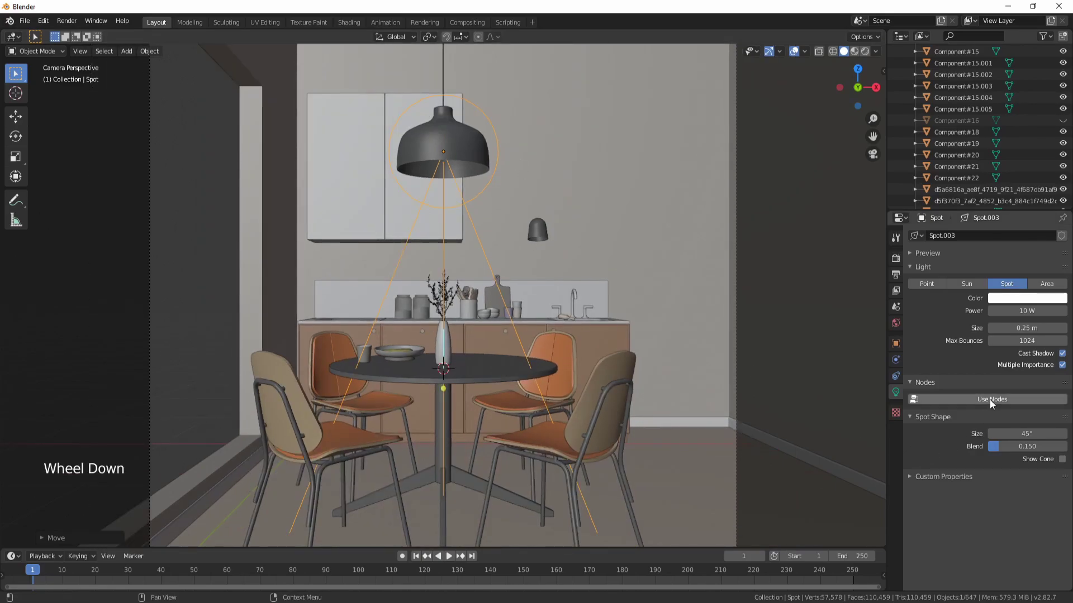
left_click(990, 400)
left_click(1060, 420)
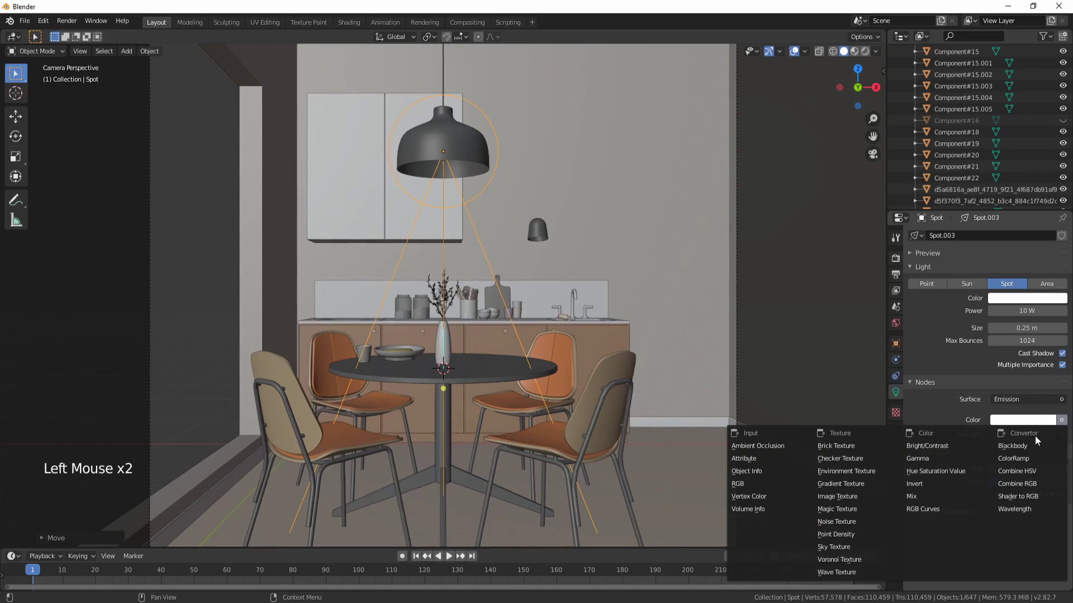
left_click(1023, 444)
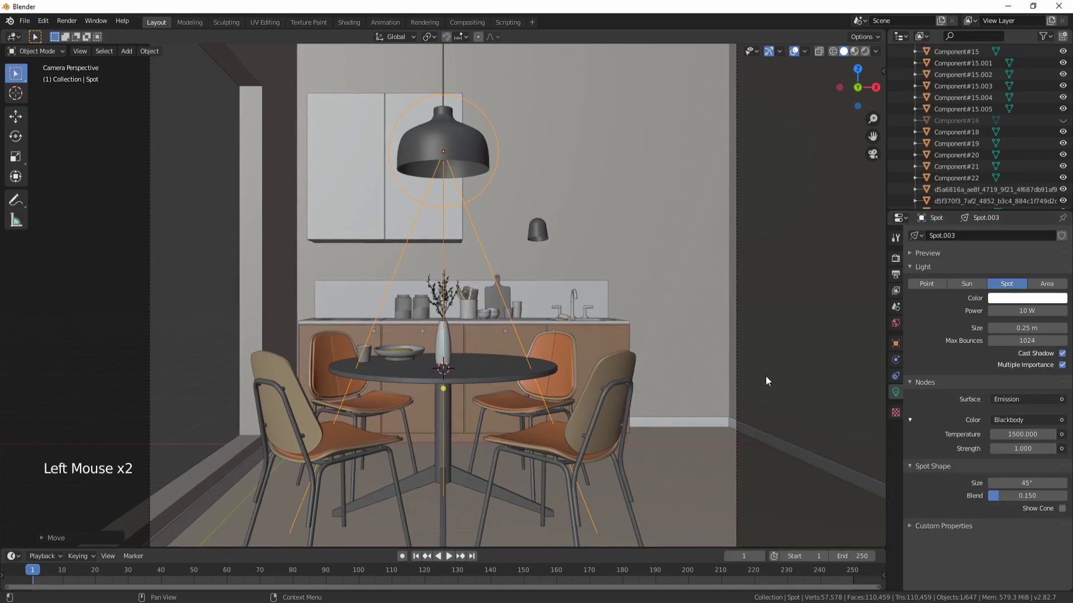
Show the viewport in rendered shading and set the spot light's blackbody temperature to 4000 and its strength to 10
key("z")
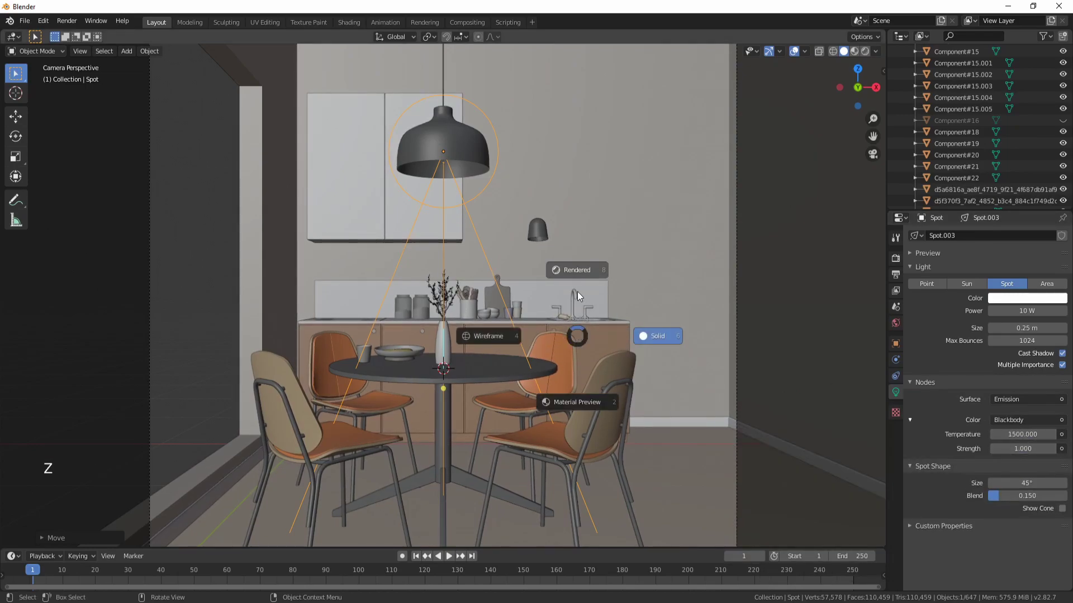
left_click(577, 269)
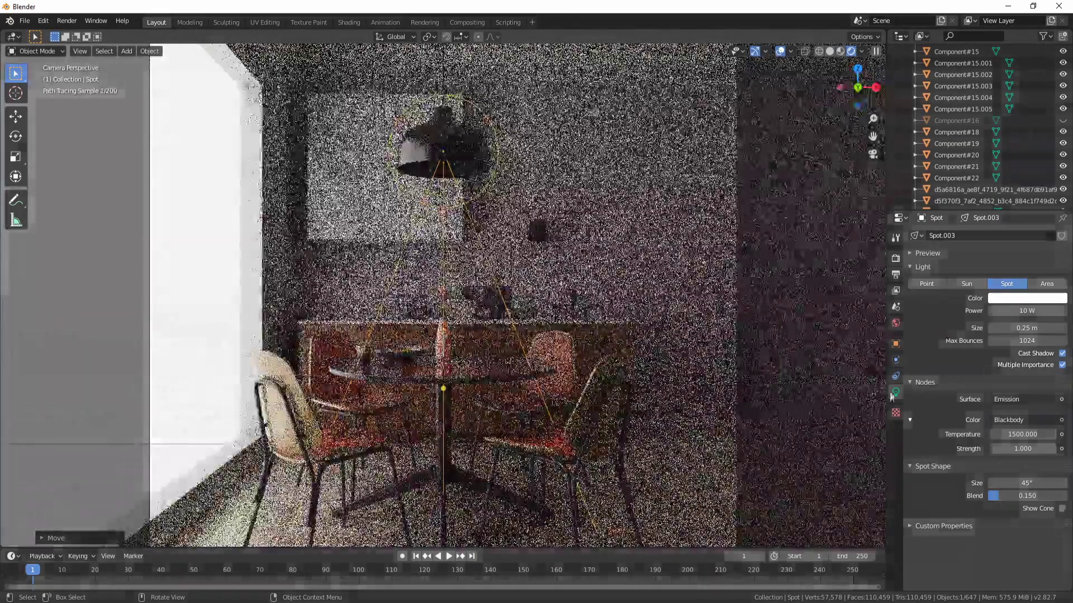
left_click(1030, 447)
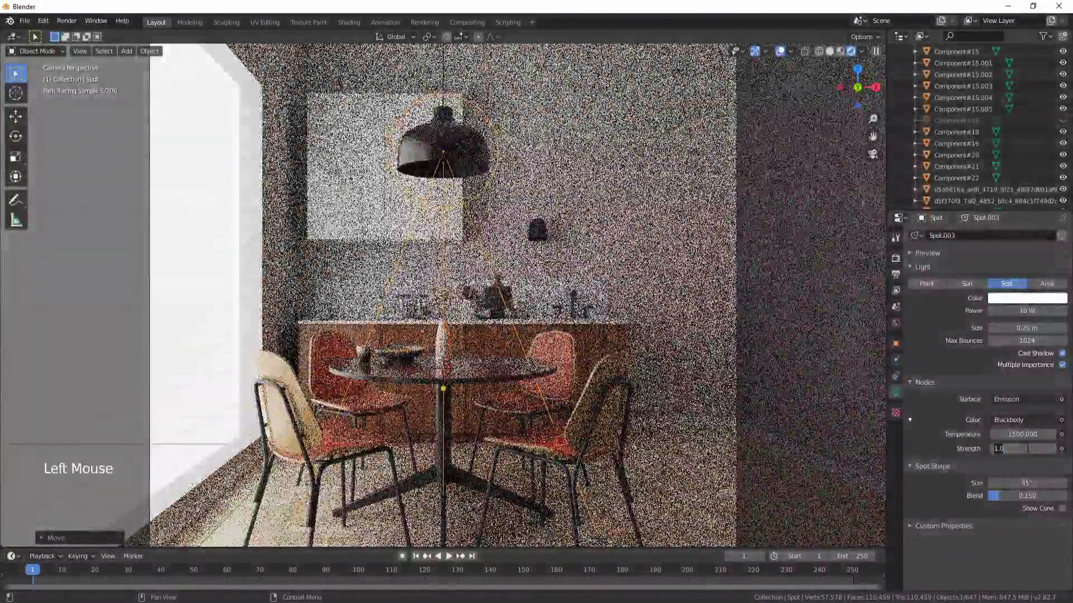
type("0")
key("Return")
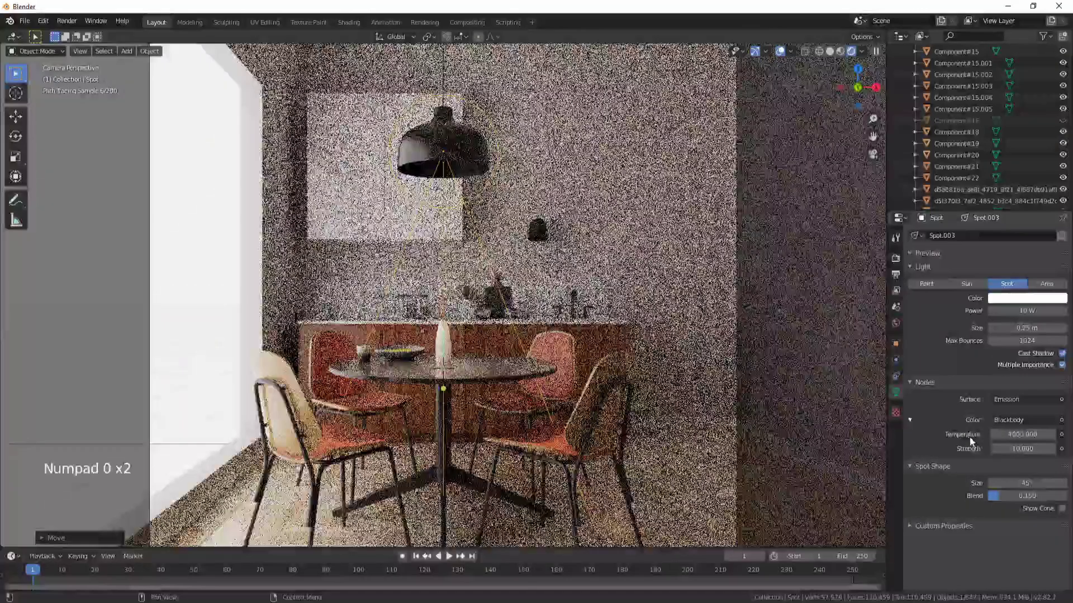
Widen the spot light's cone by setting its spot shape size to 135°
left_click(1024, 482)
type("135")
key("Return")
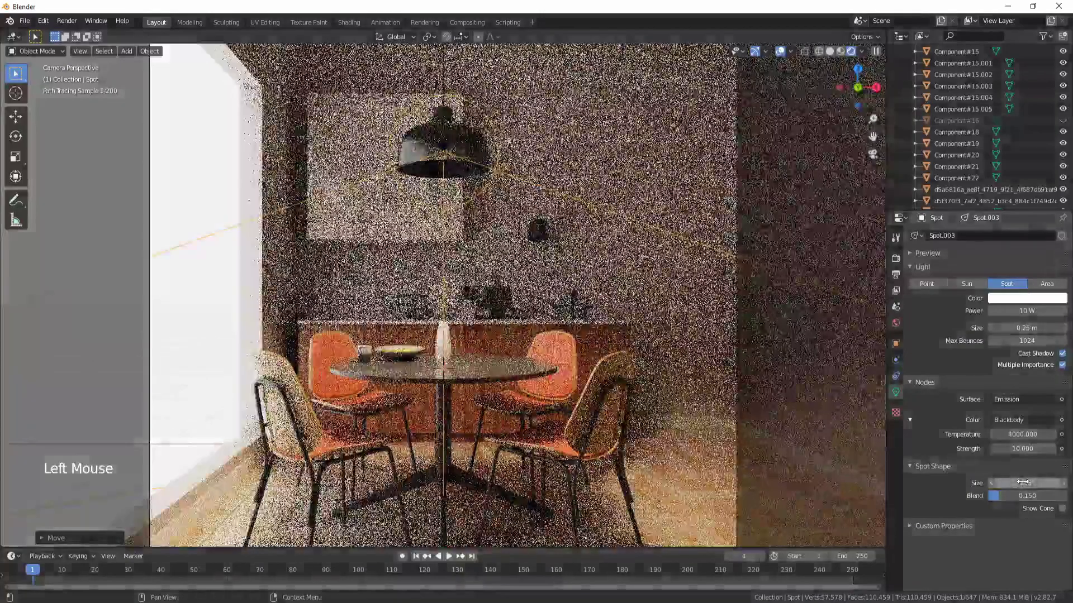
Center the spot light inside the pendant lamp shade, raise it about 0.12 m along Z, and preview it in the rendered camera view
key("x")
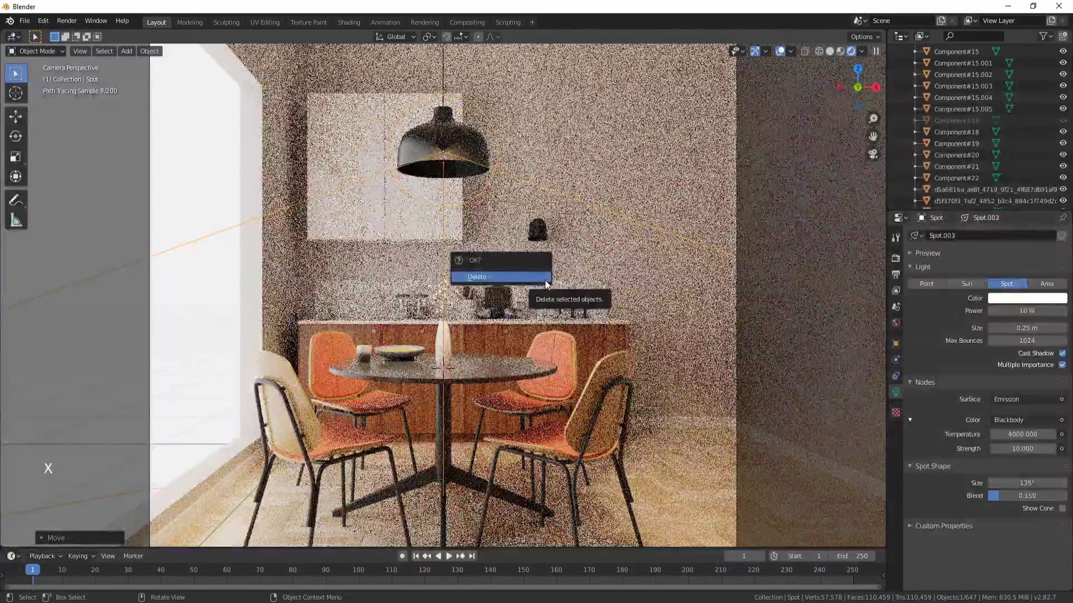
key("z")
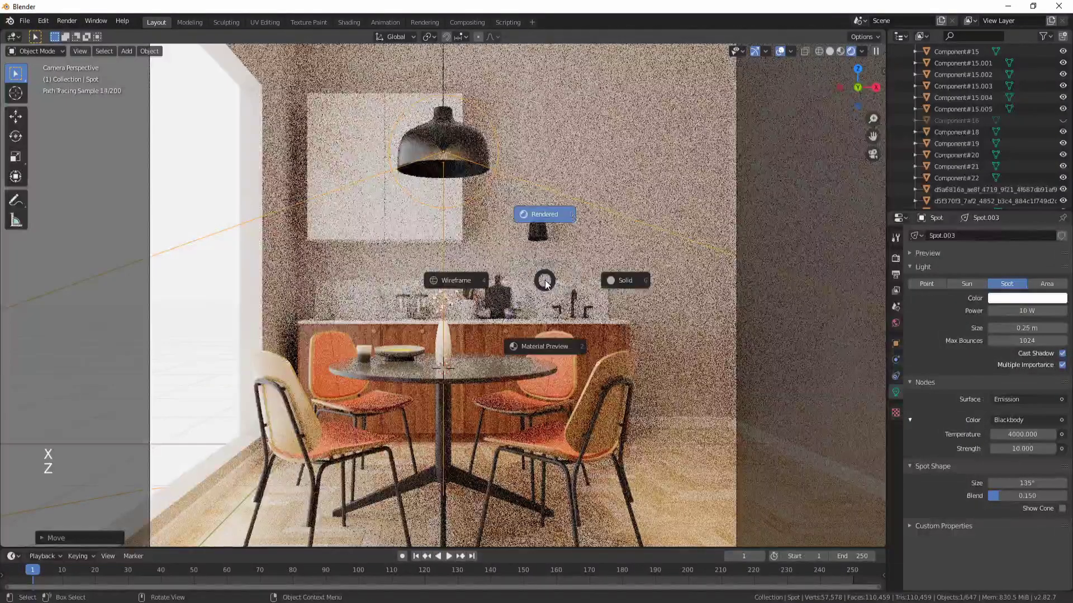
left_click(590, 279)
middle_click_drag(548, 255, 580, 185)
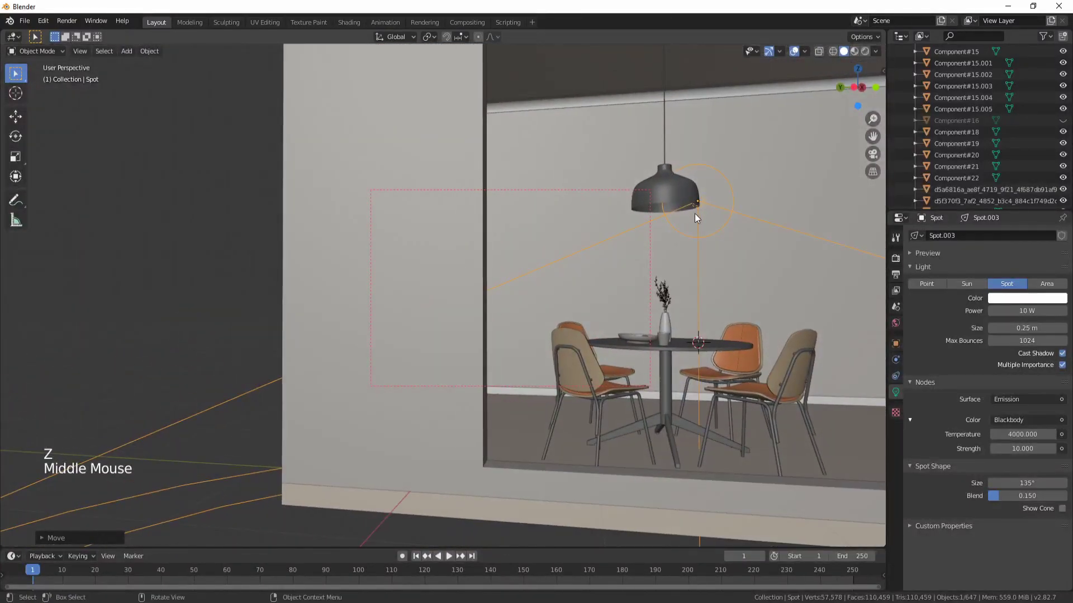
key("g")
left_click(663, 212)
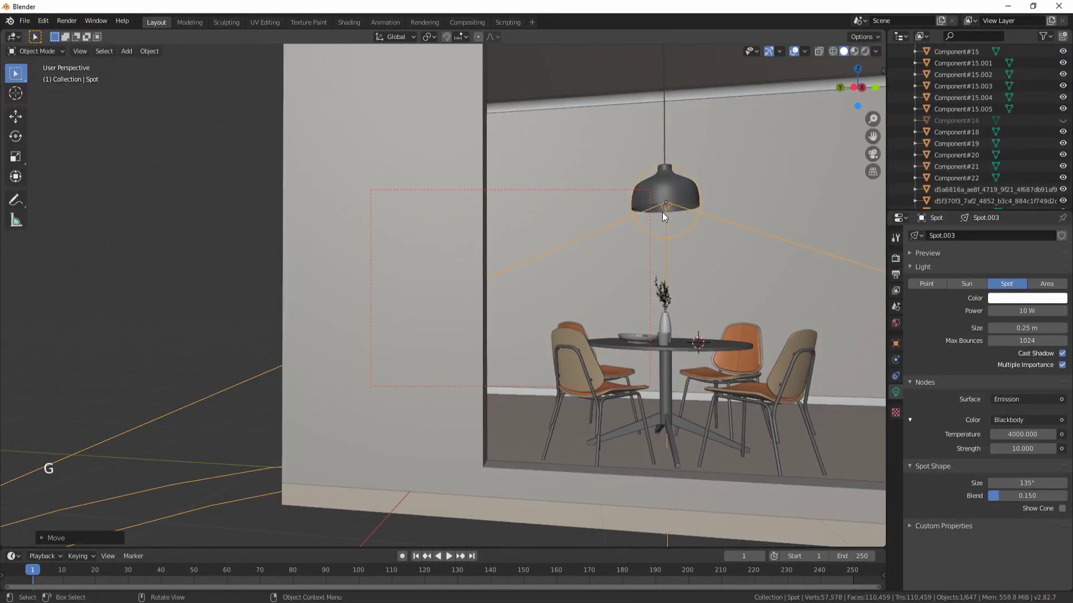
key("g")
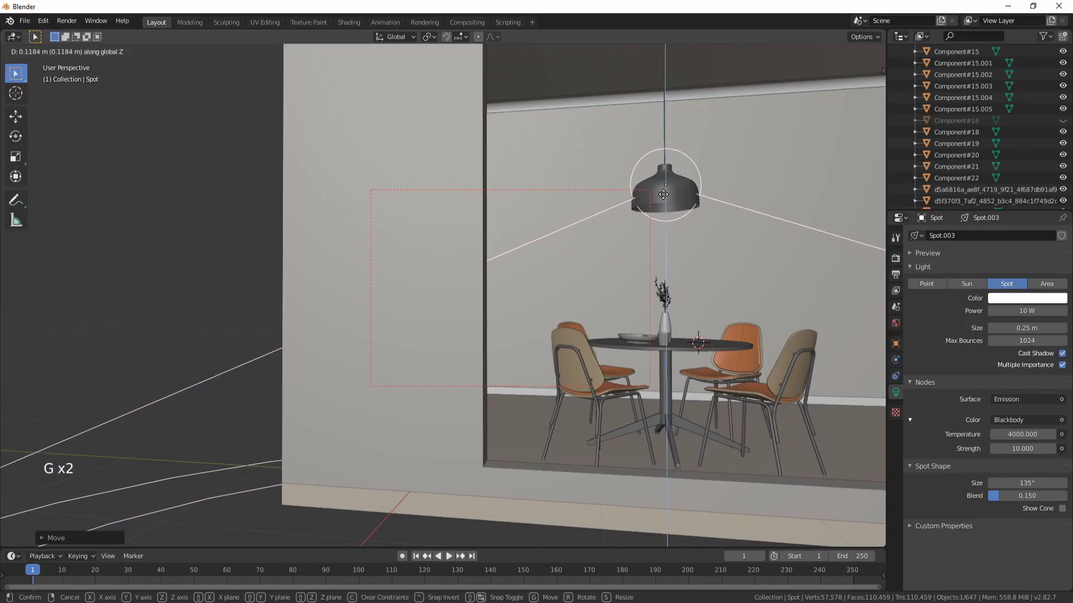
left_click(662, 194)
key("KP_0")
key("z")
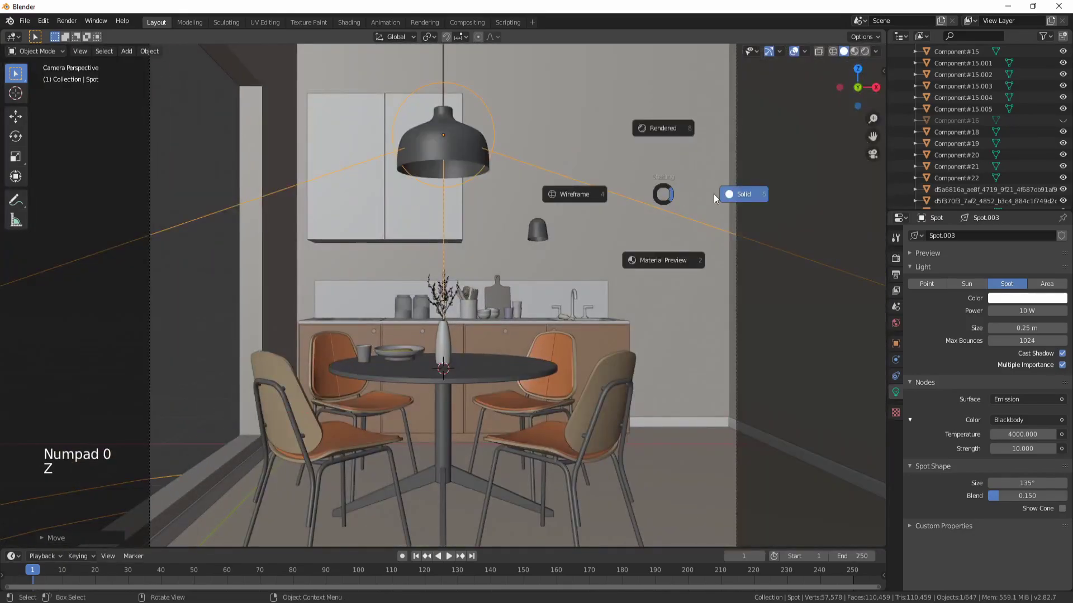
left_click(670, 145)
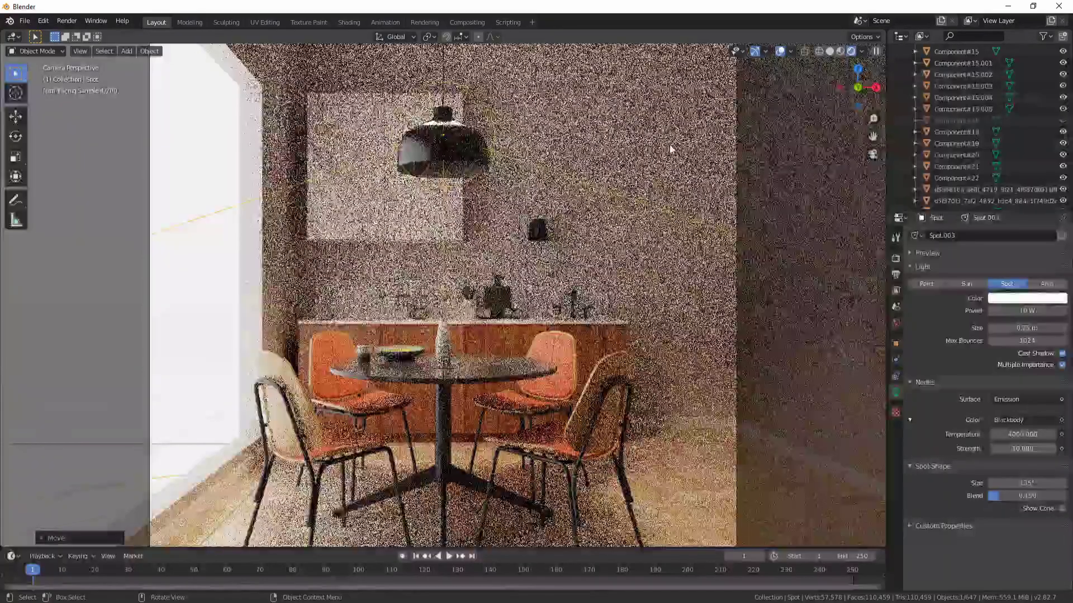
Lower the pendant spot light slightly within its shade and set its light size to 0.1 m, checking it in rendered shading
key("z")
left_click(635, 157)
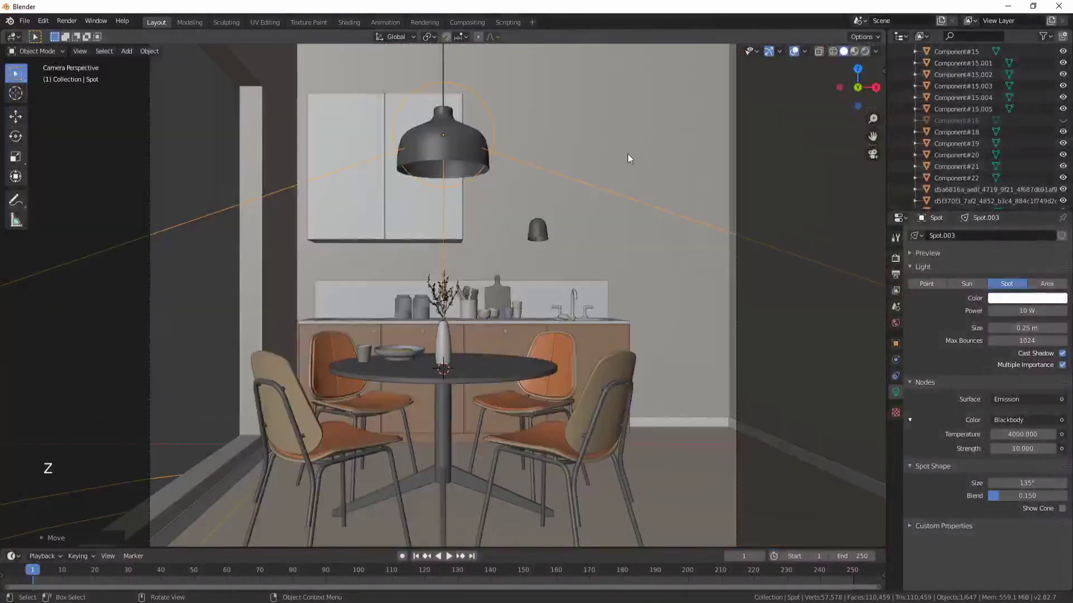
key("g")
left_click(553, 171)
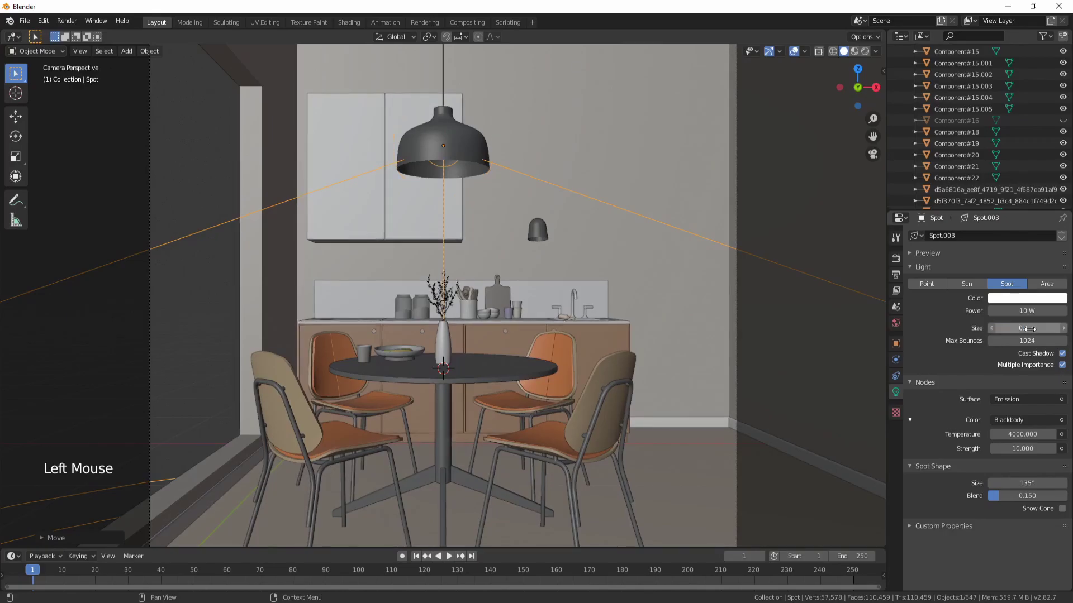
key("z")
left_click(659, 212)
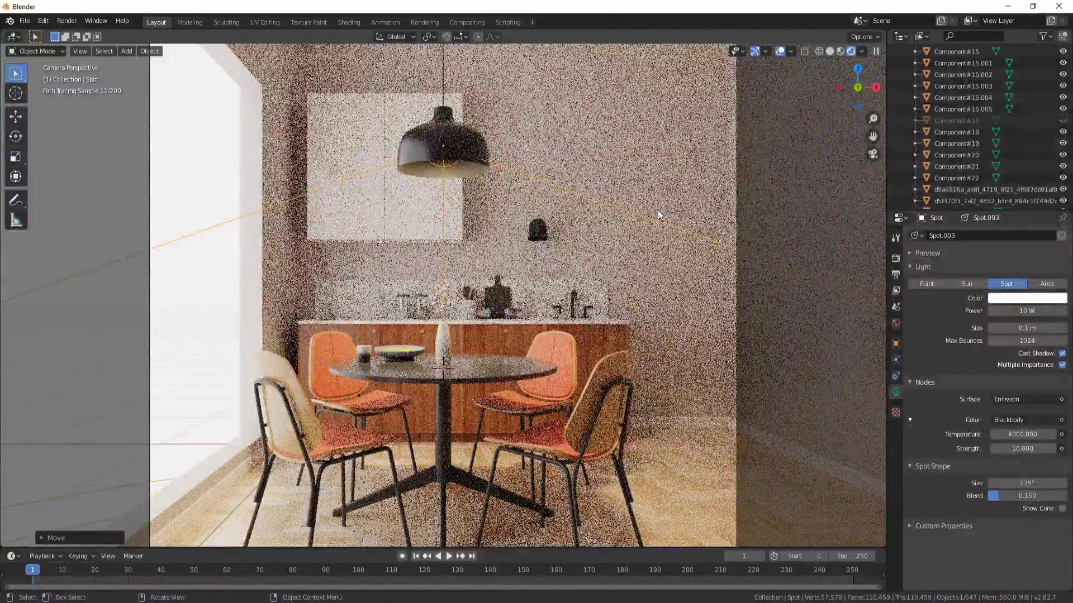
Duplicate the pendant spot light in solid shading and place the copy along the Y axis near the kitchen wall
key("z")
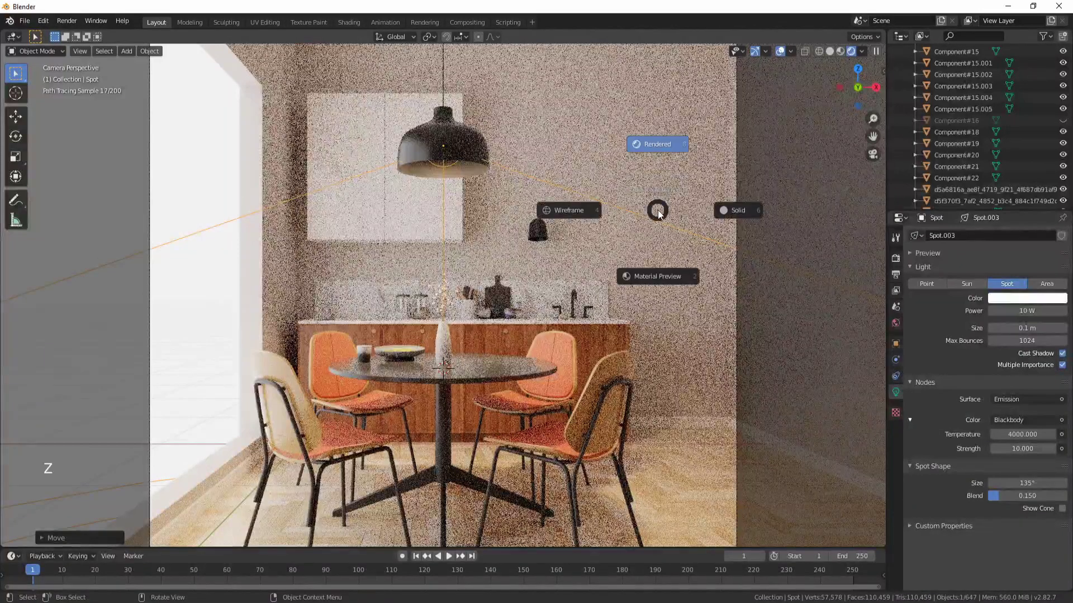
left_click(717, 211)
middle_click_drag(577, 254, 631, 247)
key("shift+d")
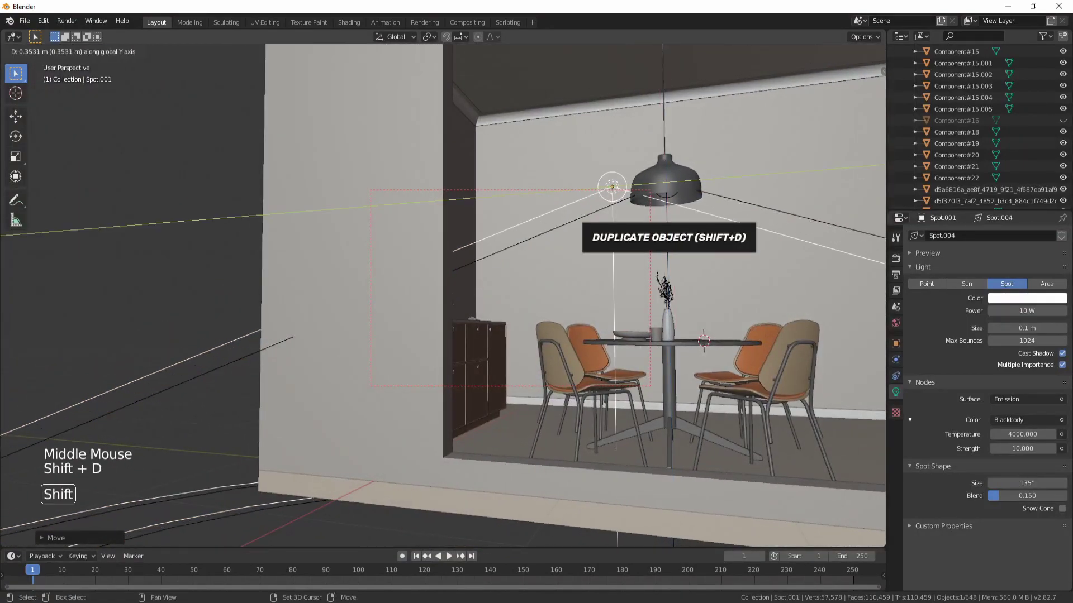
left_click(457, 231)
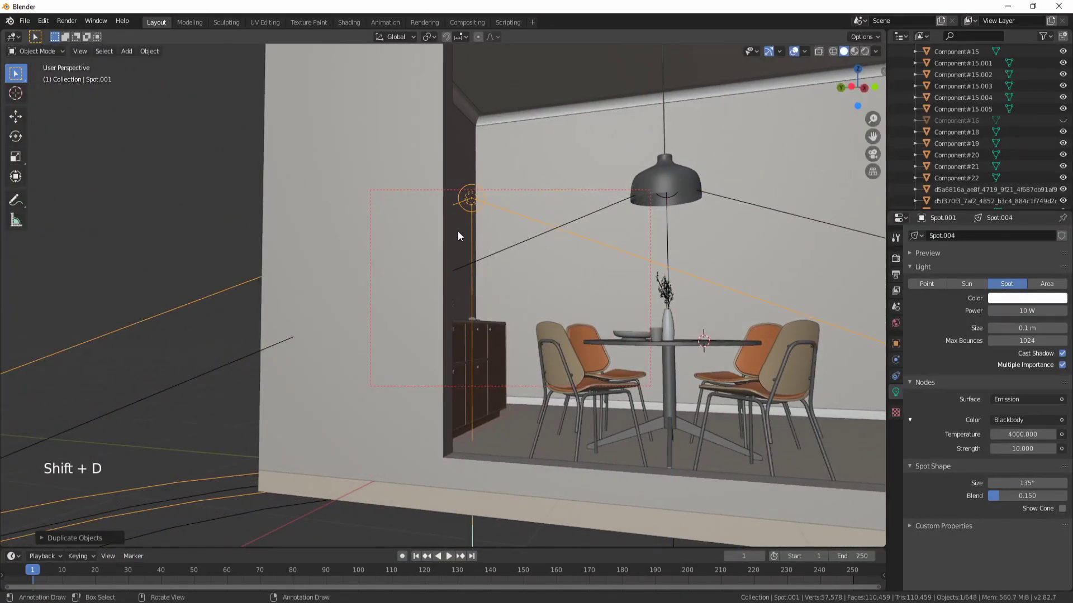
Move the duplicated spot light along the X axis toward the small wall lamp
key("KP_Decimal")
scroll(501, 286, "up", 2)
middle_click_drag(501, 286, 417, 288)
key("g")
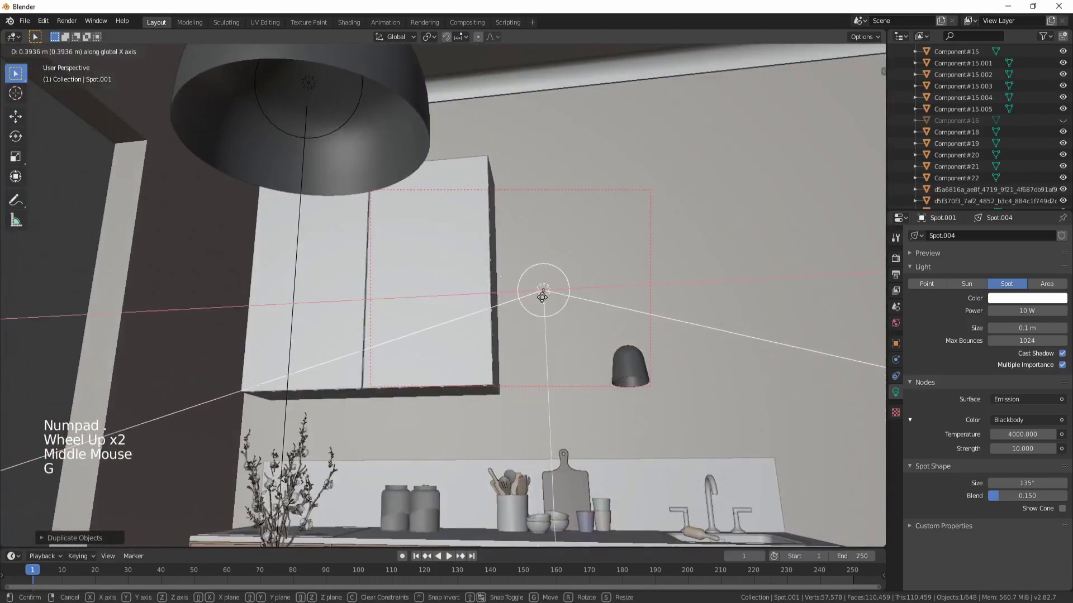
left_click(656, 297)
Move the duplicated spot light down and out from the wall into the small wall lamp's shade
key("KP_Decimal")
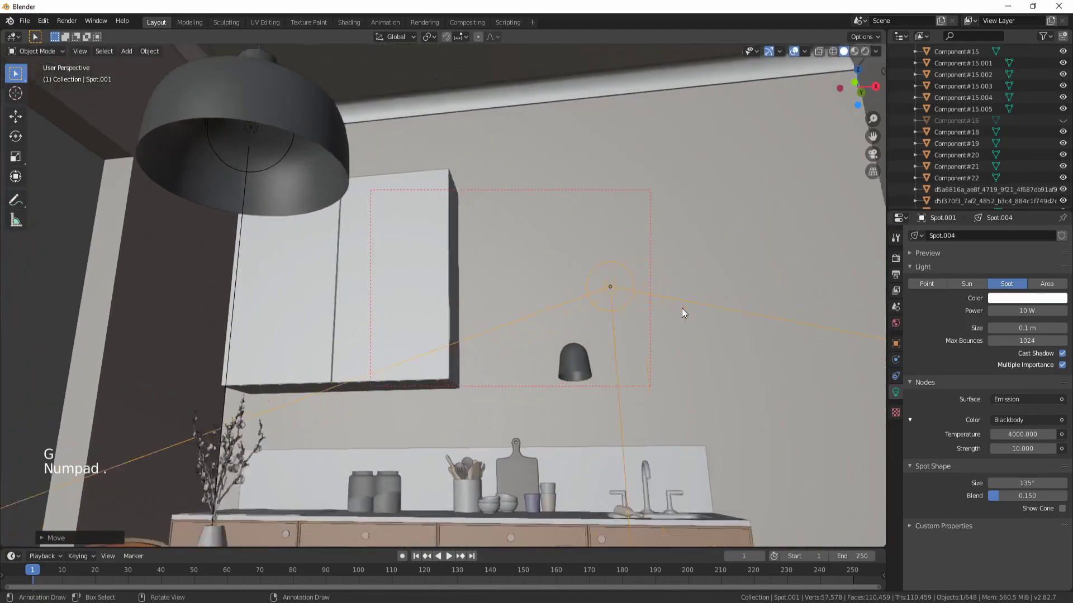
scroll(680, 308, "up", 4)
middle_click_drag(681, 308, 502, 290)
key("ctrl+alt+b")
key("g")
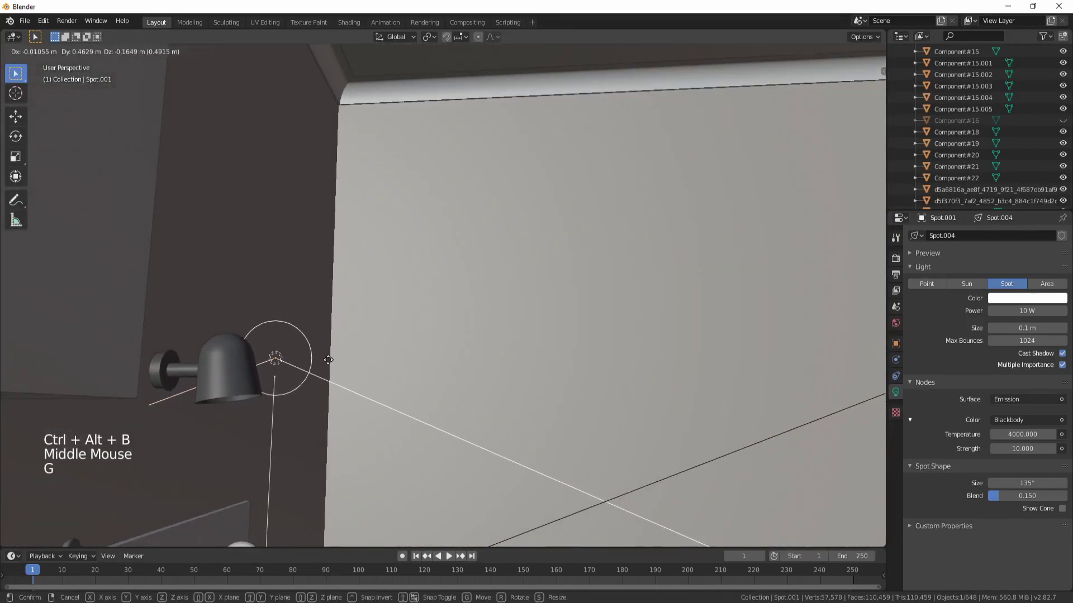
left_click(295, 391)
middle_click_drag(294, 390, 364, 406)
key("g")
left_click(418, 431)
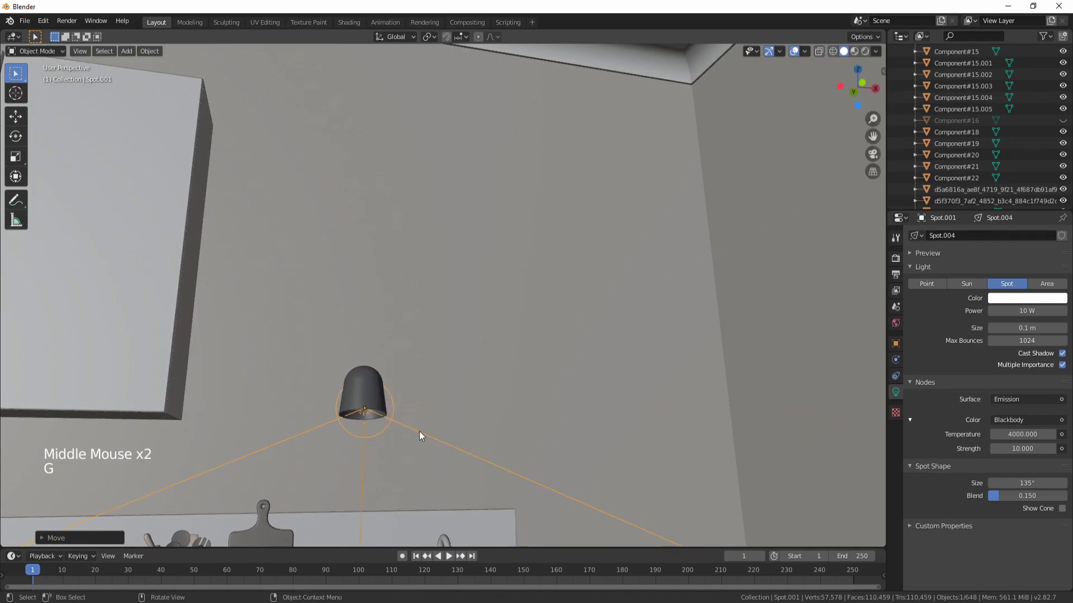
Set the wall lamp spot light's size to 0.05 m and fine-tune its position inside the shade
scroll(410, 435, "up", 3)
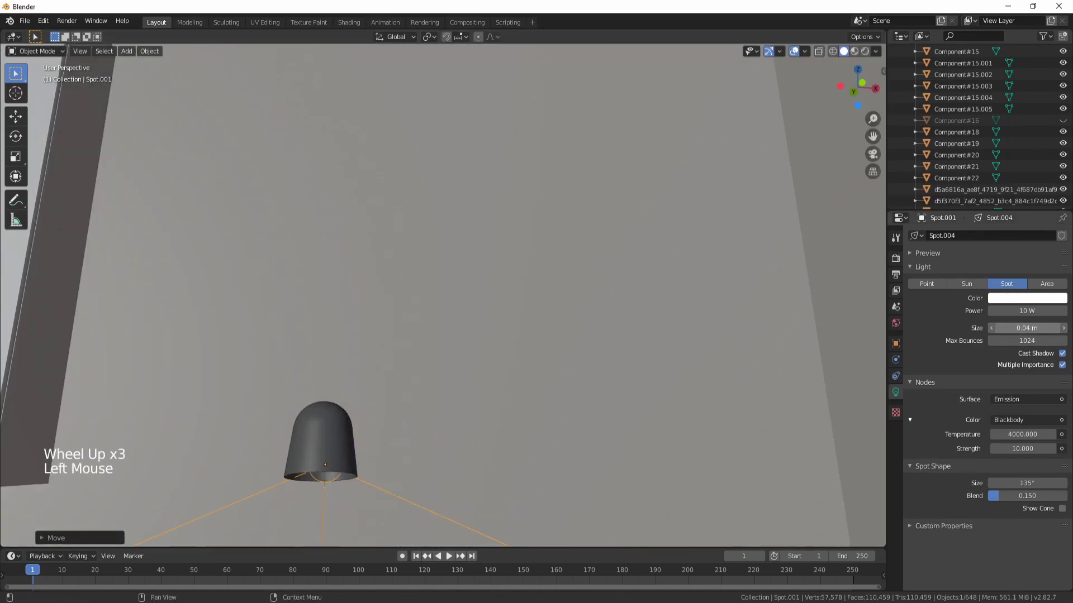
middle_click_drag(626, 416, 329, 457)
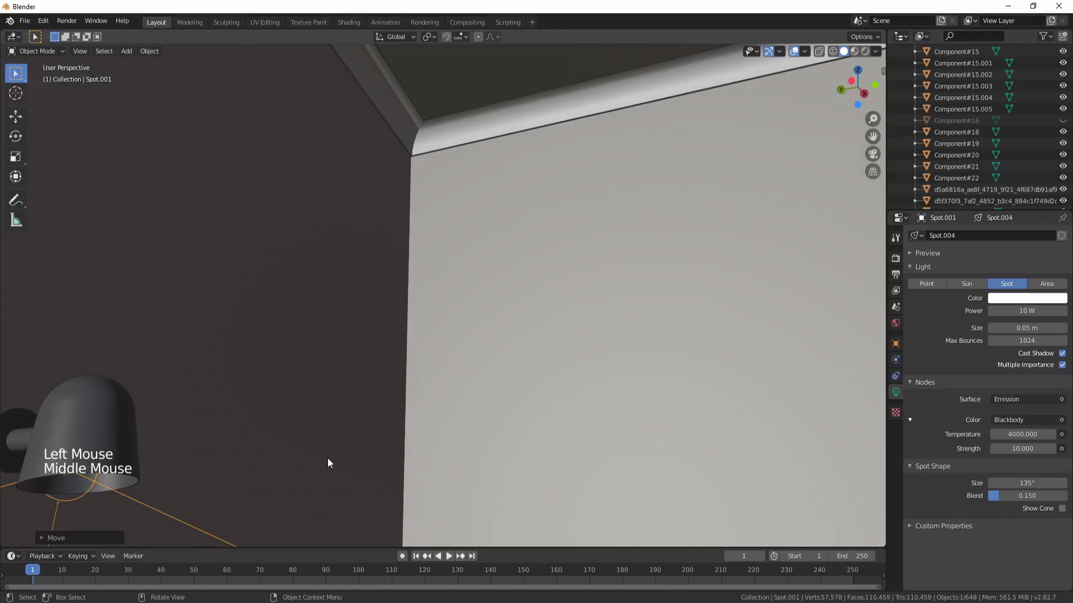
key("KP_Decimal")
scroll(429, 342, "up", 6)
middle_click_drag(429, 342, 399, 307)
key("g")
key("g")
left_click(421, 309)
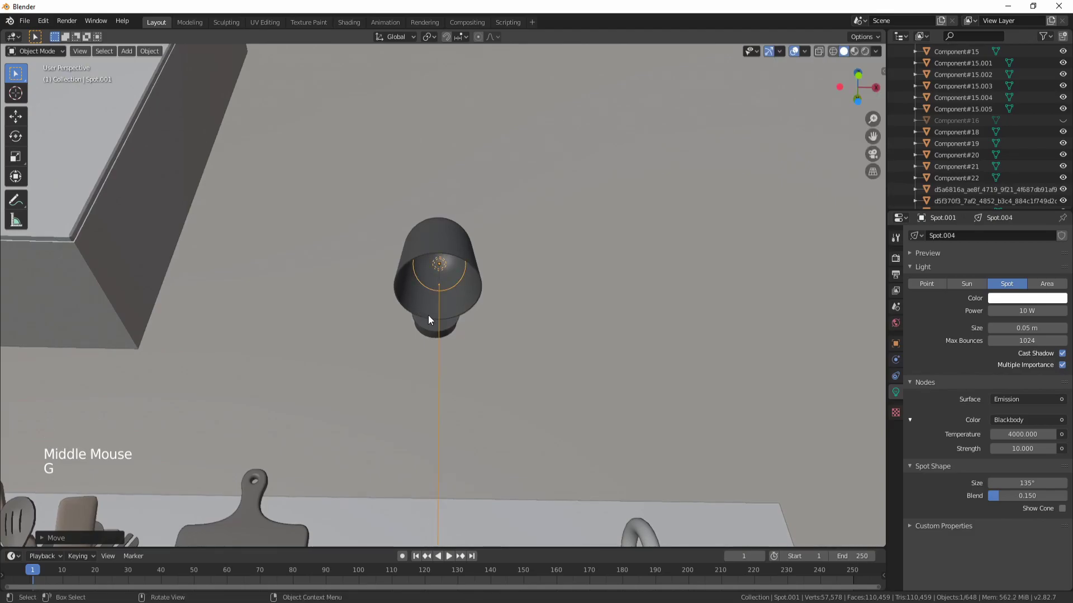
Show the camera view in rendered shading and set the wall lamp spot light's max bounces to 8
key("KP_0")
key("z")
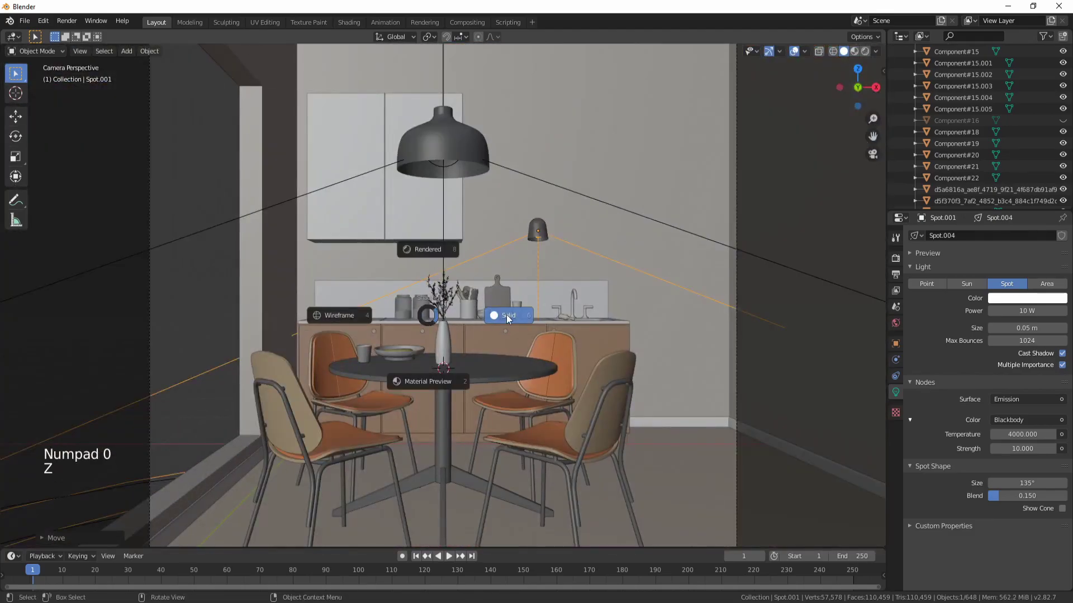
left_click(440, 270)
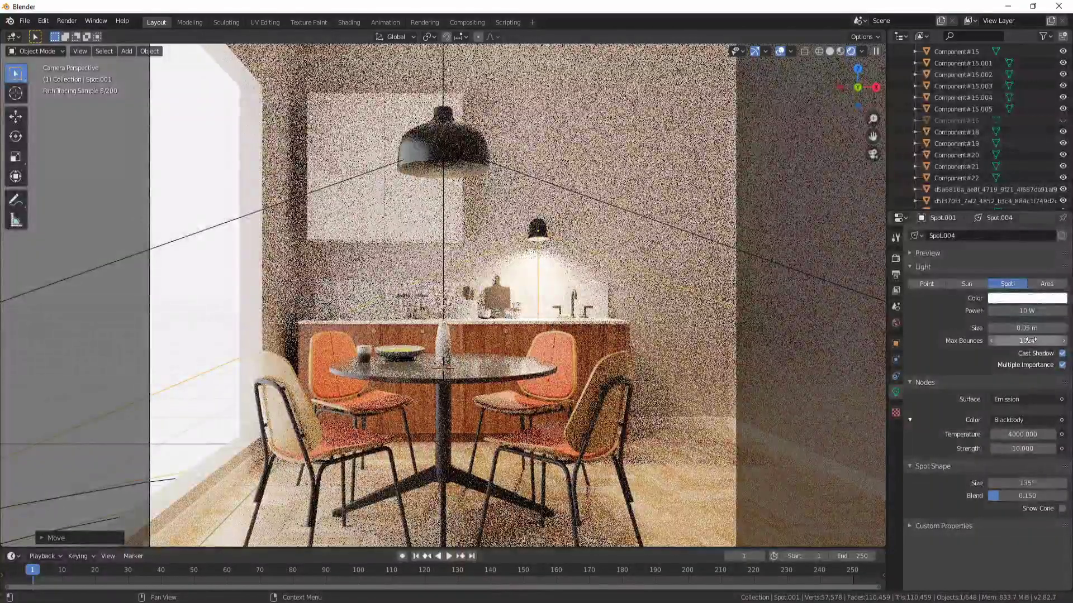
left_click(1031, 341)
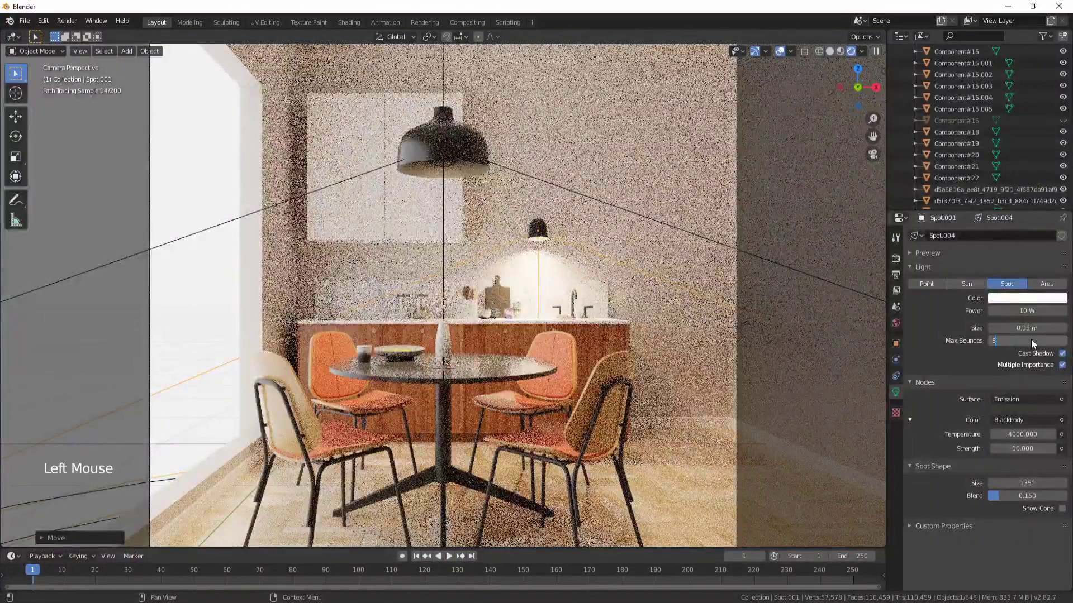
key("Return")
Set the pendant spot light's max bounces to 8
left_click(846, 287)
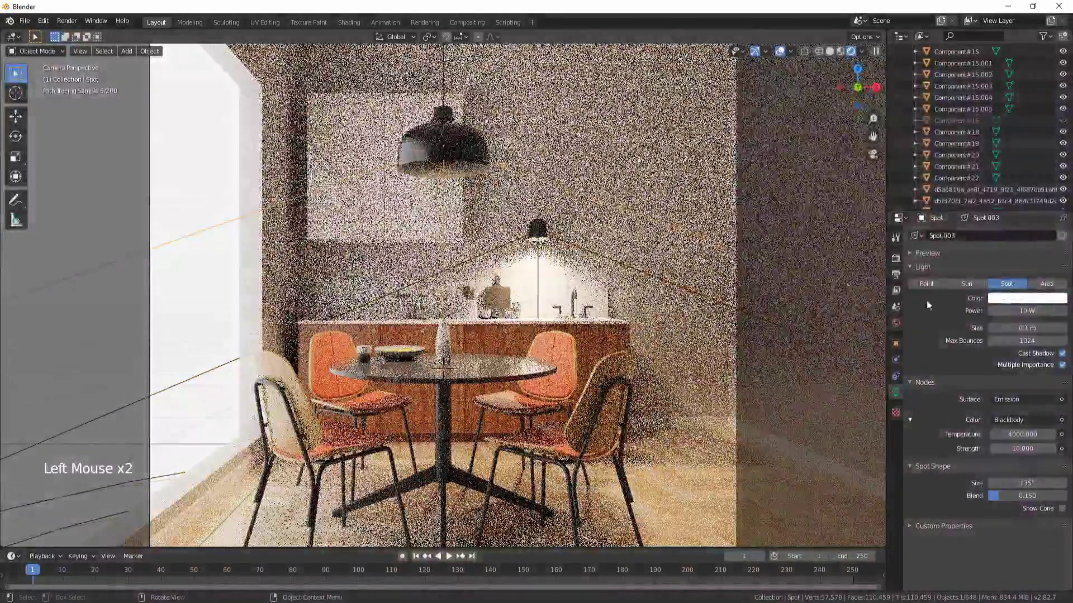
left_click(1033, 340)
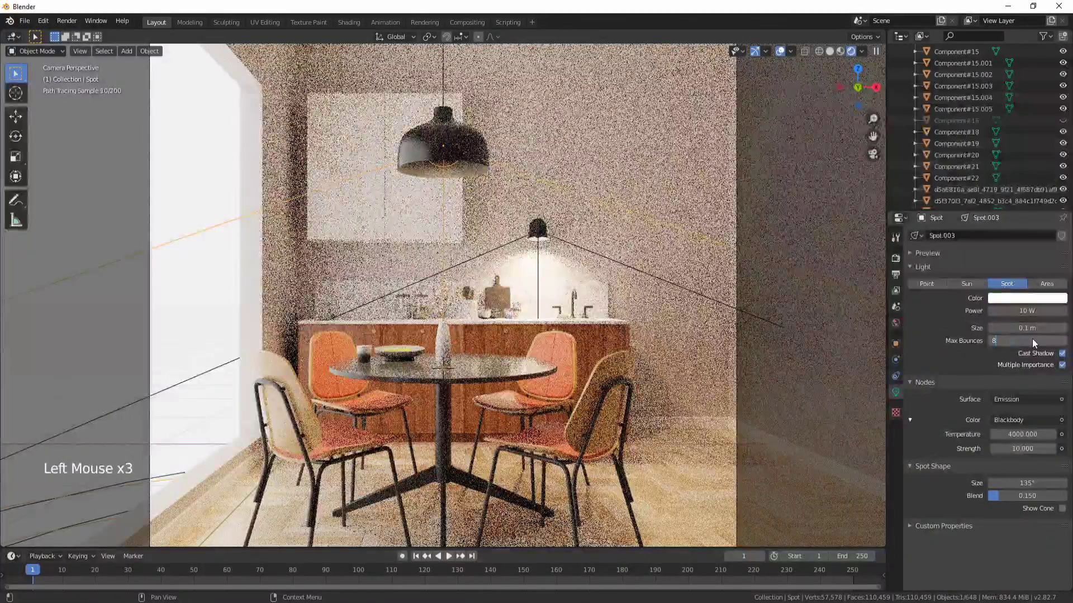
type("8")
key("Return")
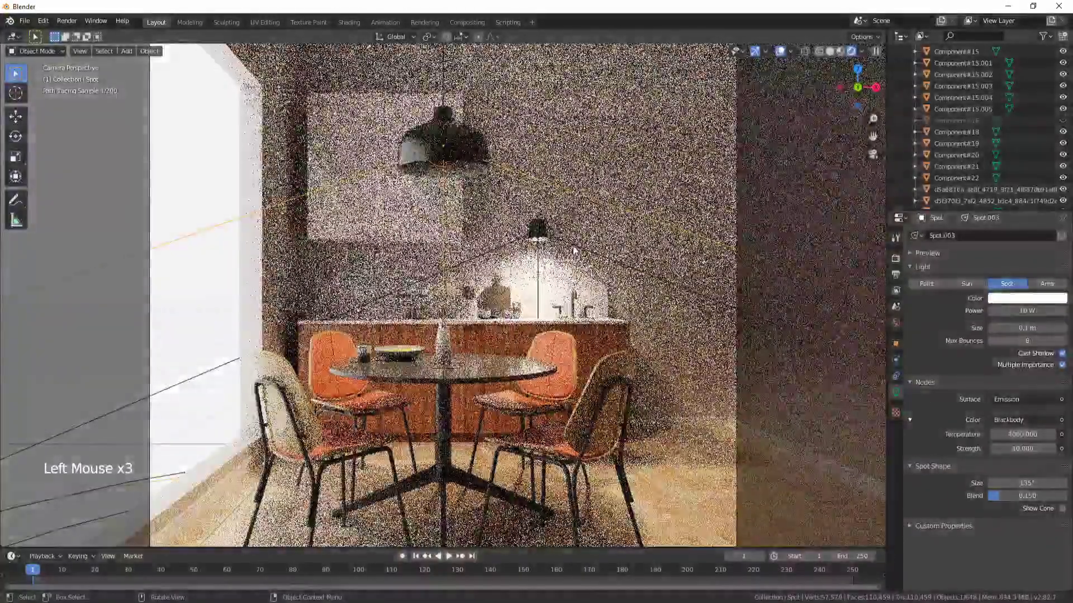
Reduce the wall lamp spot light's emission strength to 3
left_click(574, 250)
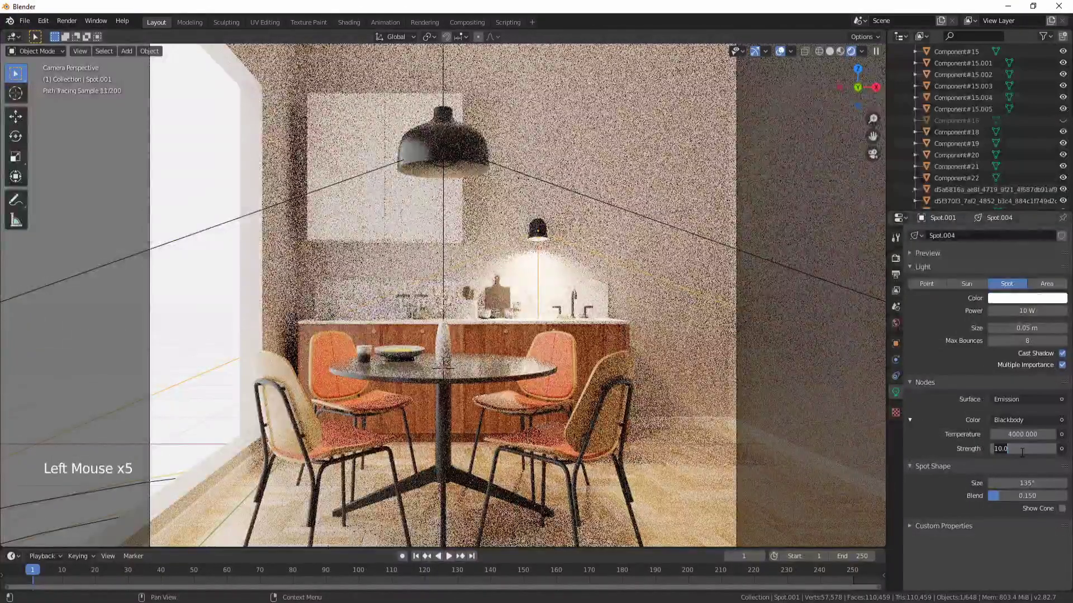
key("Return")
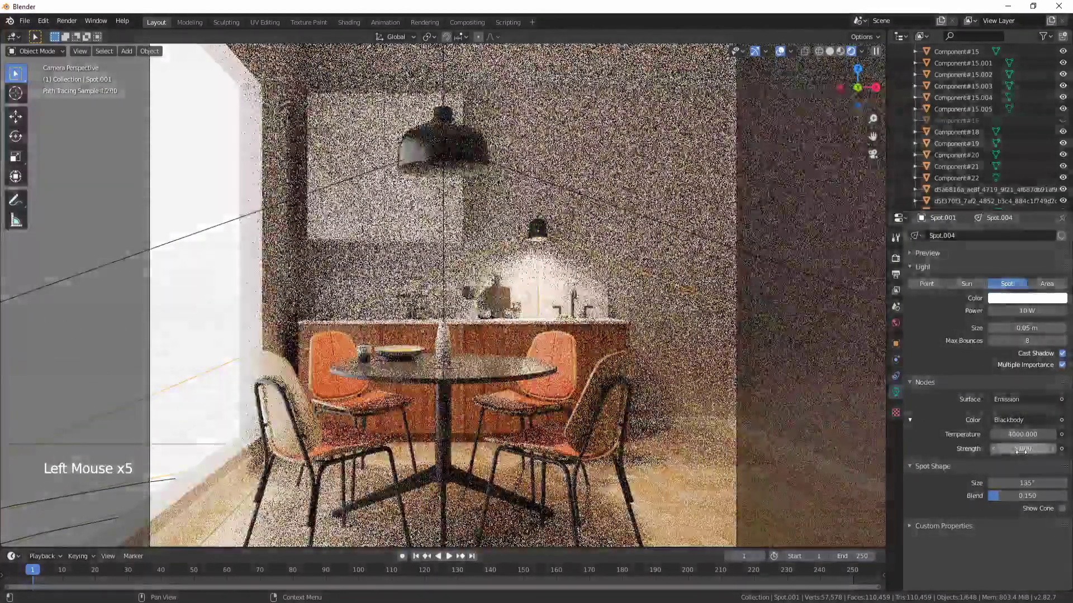
left_click(1022, 450)
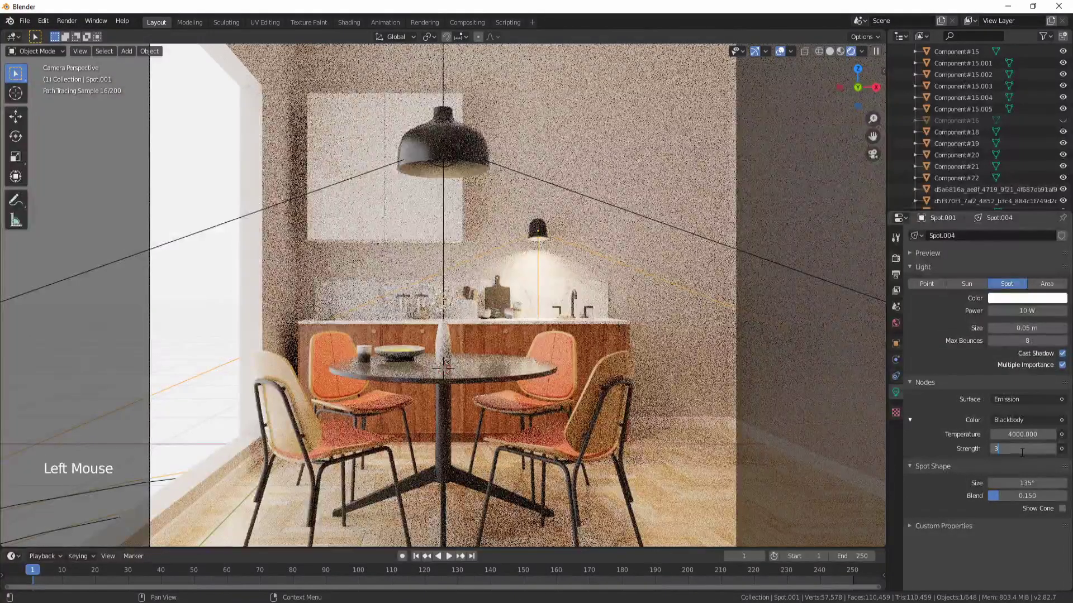
key("Return")
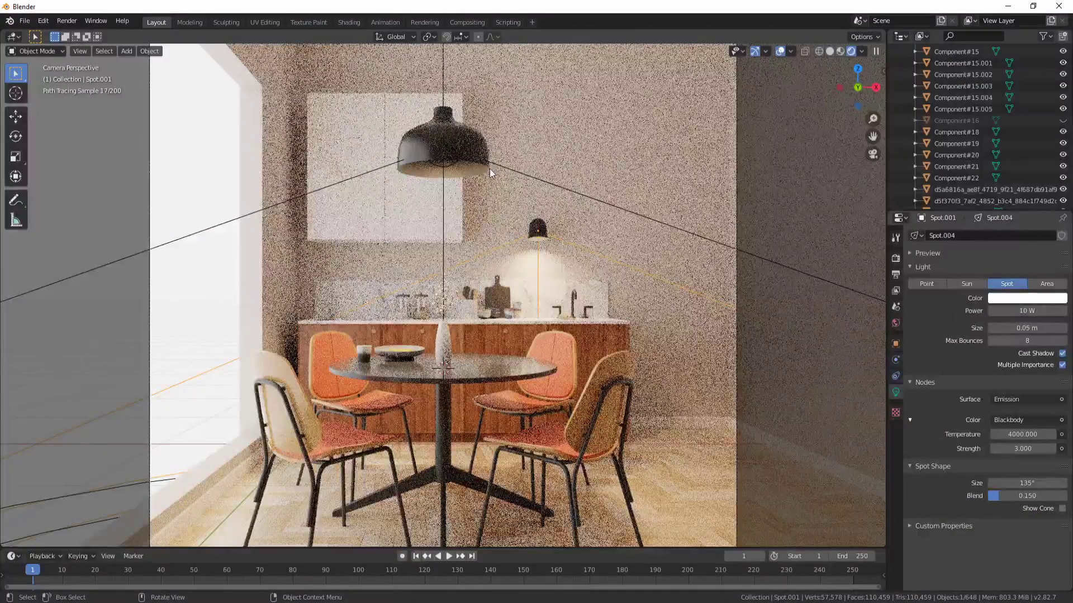
left_click(504, 166)
double_click(504, 167)
left_click(504, 166)
Switch to solid shading, place the 3D cursor outside the building near the window opening, and add a sun light there
key("z")
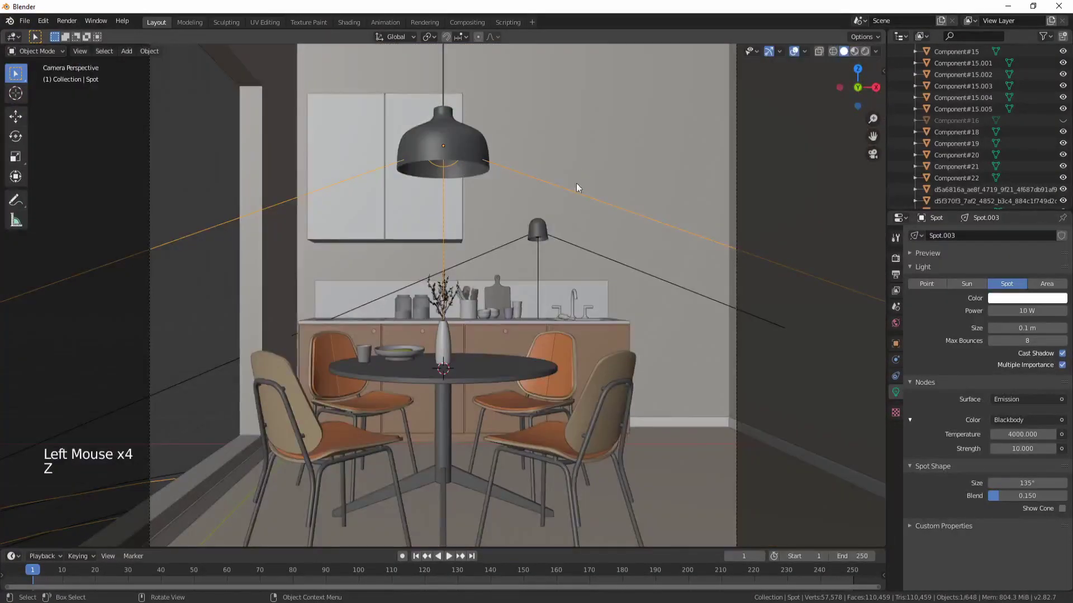
mouse_move(575, 183)
middle_mouse_down()
mouse_move(502, 289)
mouse_move(591, 317)
middle_mouse_up()
scroll(581, 329, "down", 8)
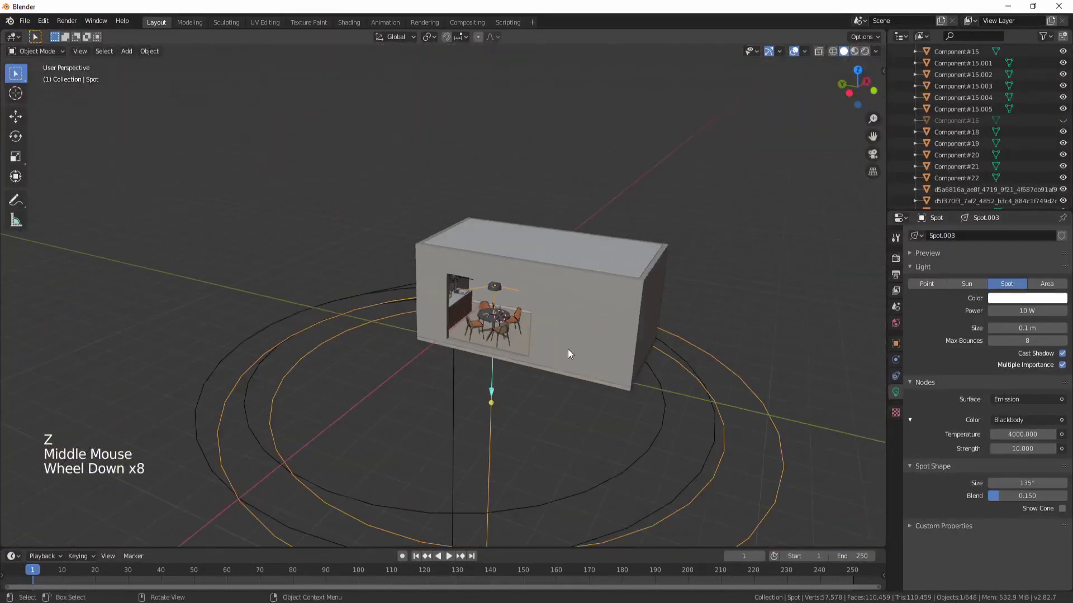
right_click(466, 397, "shift")
key("shift+a")
mouse_move(466, 394)
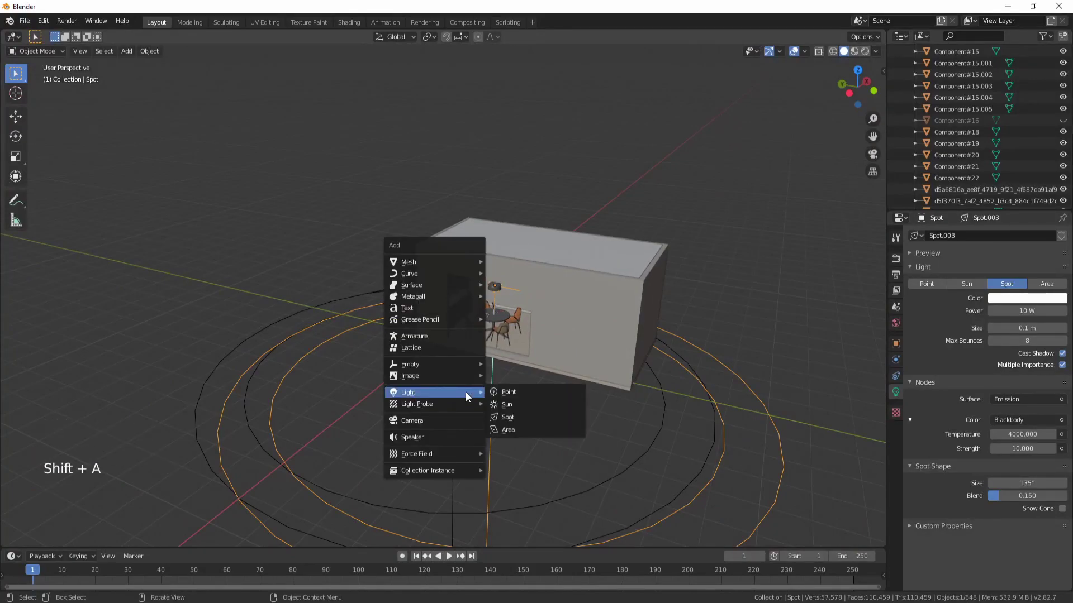
left_click(507, 404)
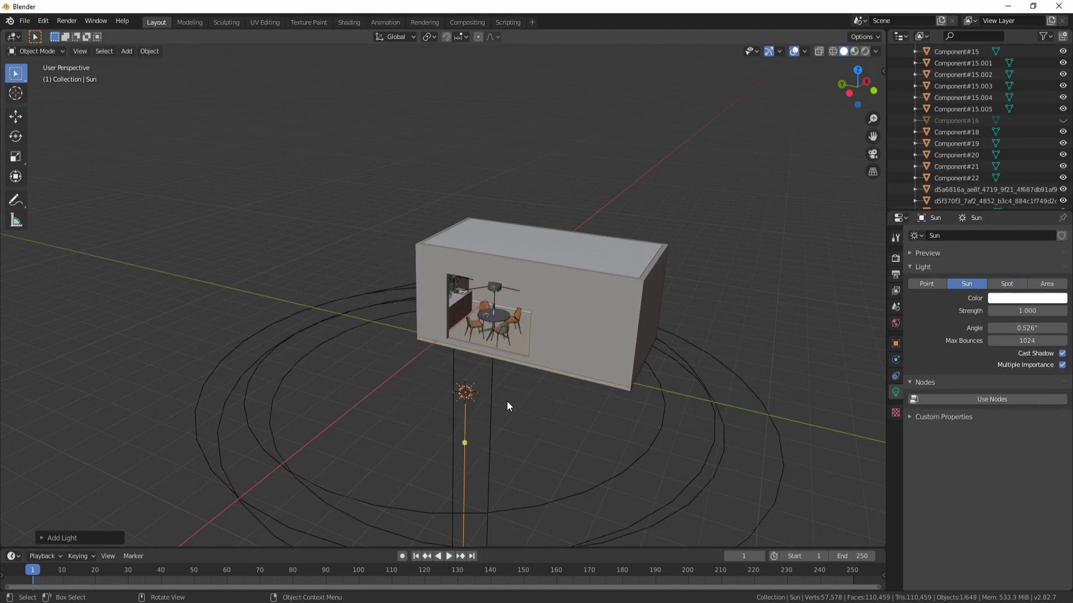
Rotate the sun light freely and about the vertical Z axis so it aims through the window opening
middle_click_drag(507, 401, 417, 365)
key("r")
left_click(579, 372)
middle_click_drag(439, 403, 530, 454)
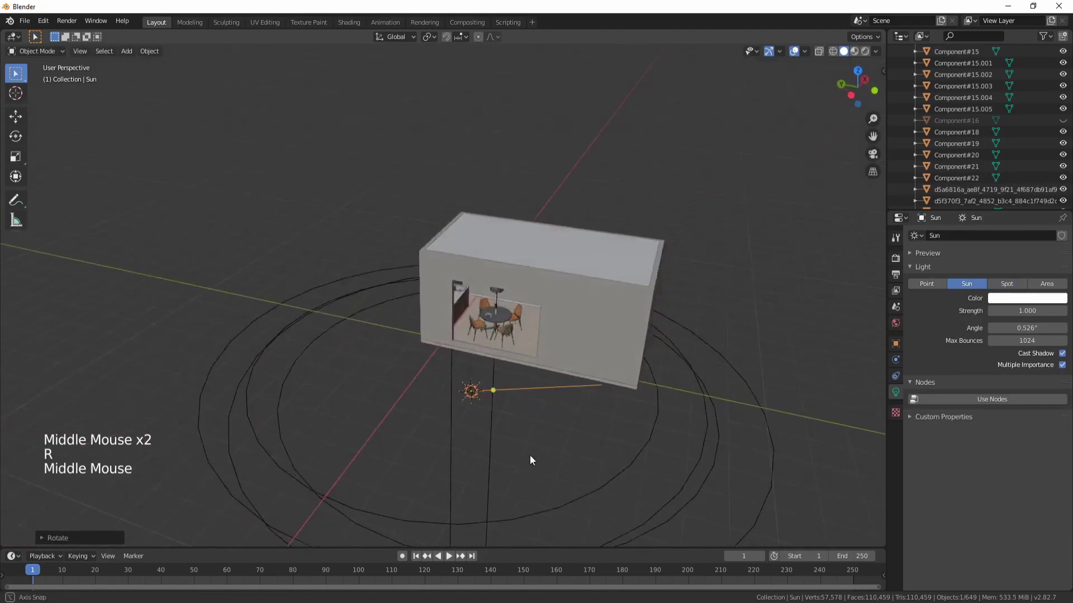
key("r")
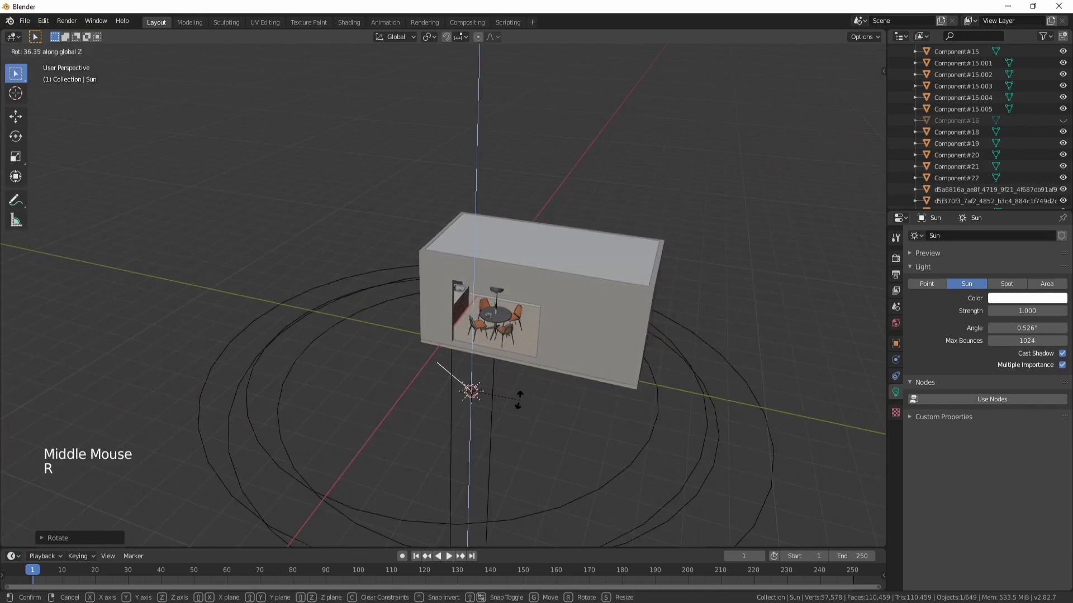
key("g")
right_click(511, 367)
middle_click_drag(495, 390, 460, 397)
Inspect the camera view in material preview with its scene lights option, and return to solid shading
key("KP_0")
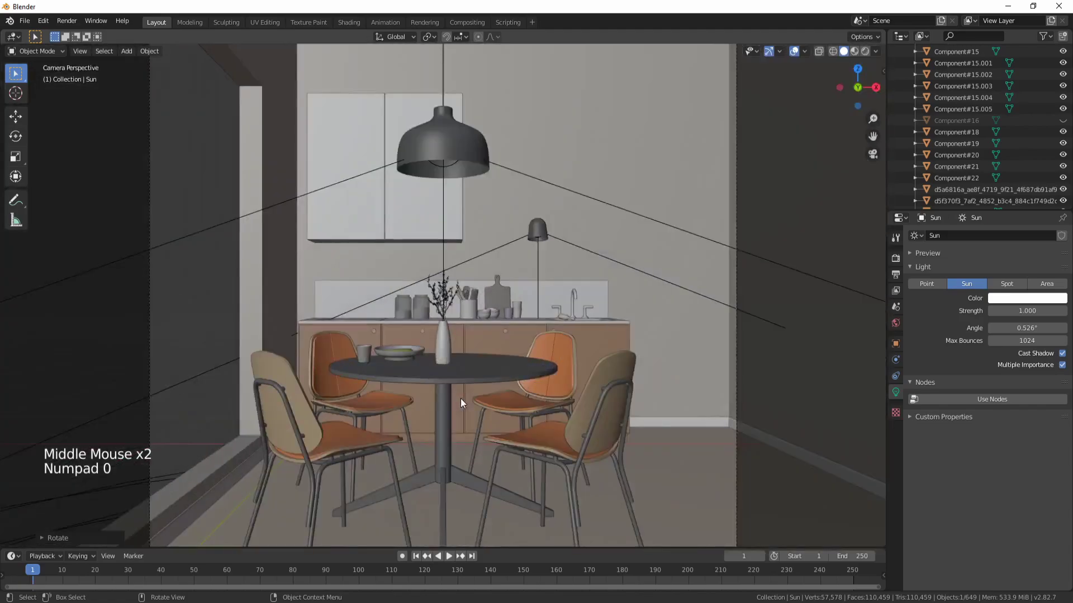
key("z")
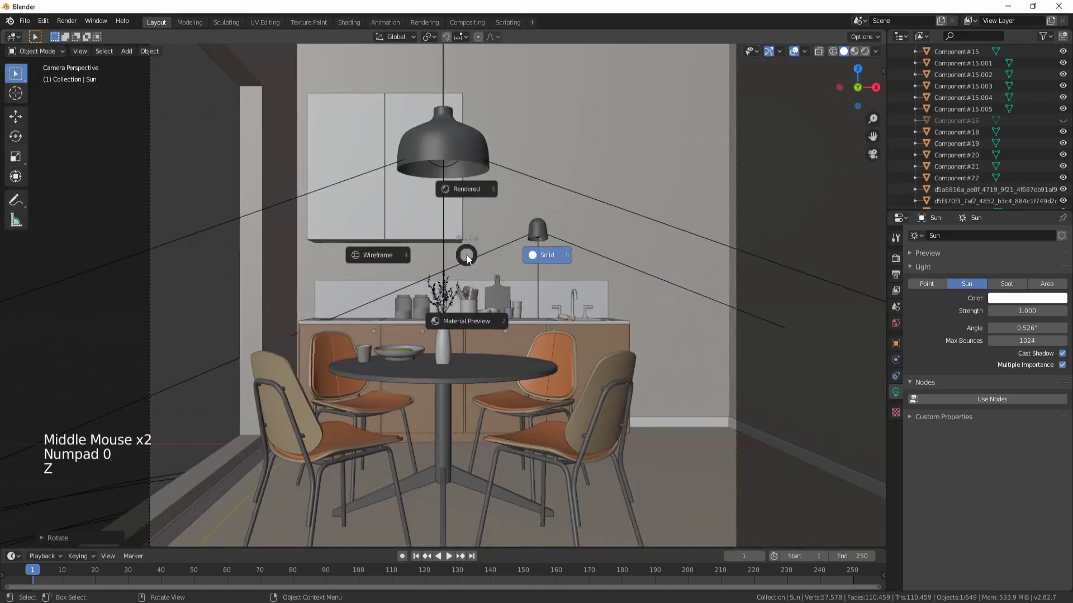
left_click(854, 51)
left_click(874, 52)
left_click(815, 108)
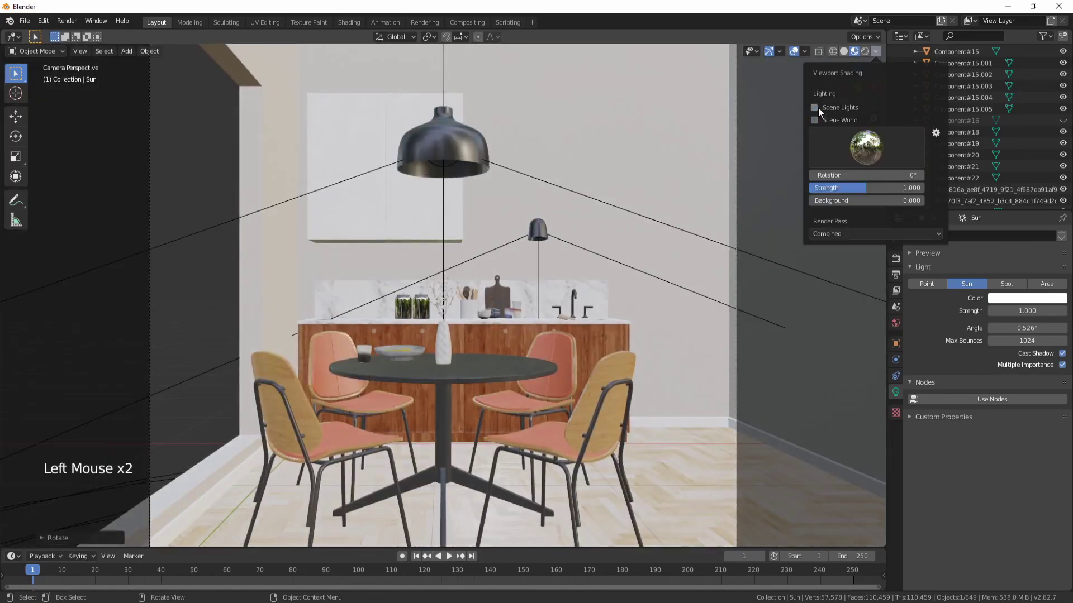
left_click(842, 51)
middle_click_drag(447, 251, 529, 258)
scroll(541, 282, "down", 3)
scroll(536, 293, "down", 4)
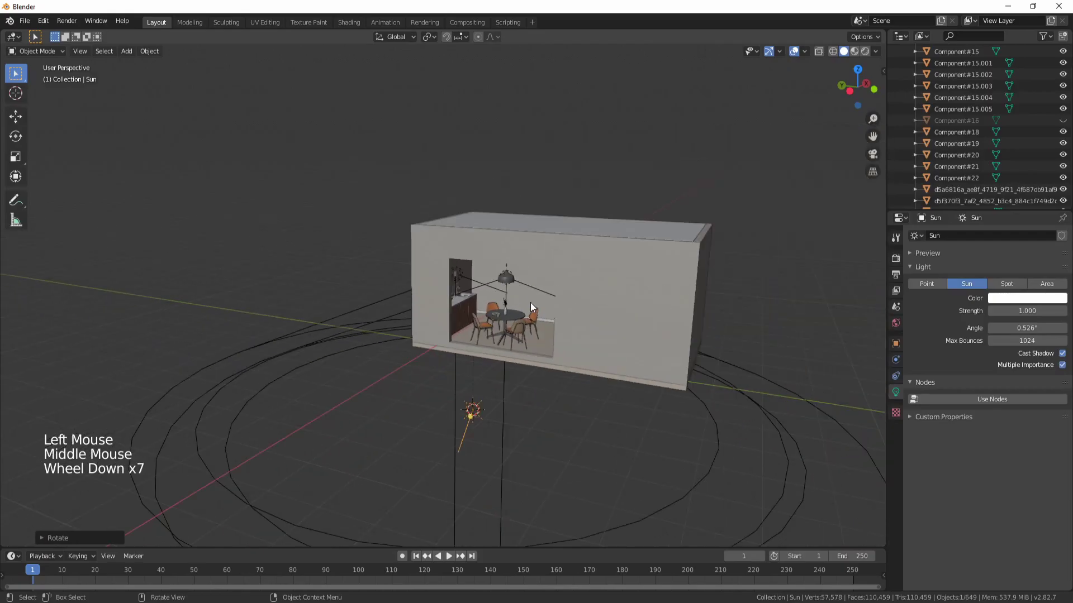
Show the camera view in rendered shading and set the world background strength to 1
key("KP_0")
key("z")
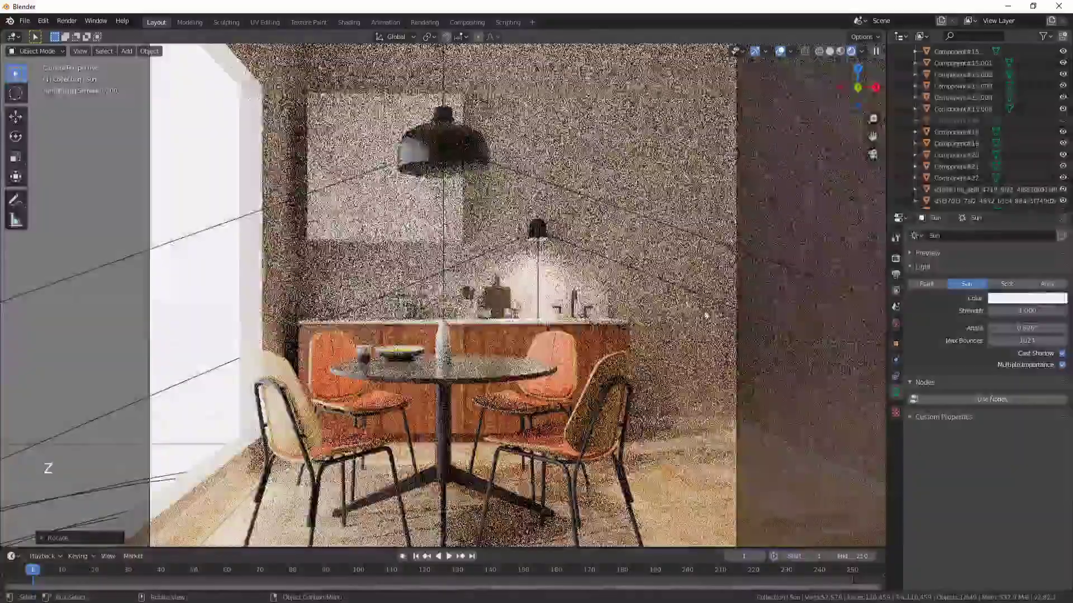
left_click(896, 323)
double_click(1025, 318)
type("1")
key("Return")
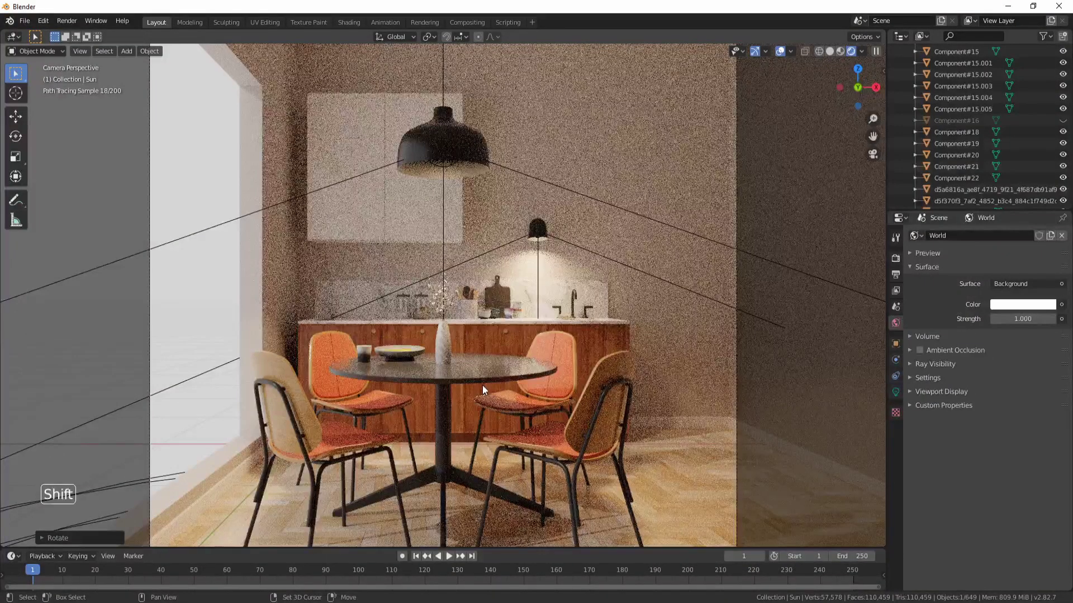
Return to solid shading and split off a second viewport that shows the whole building from the top
key("z")
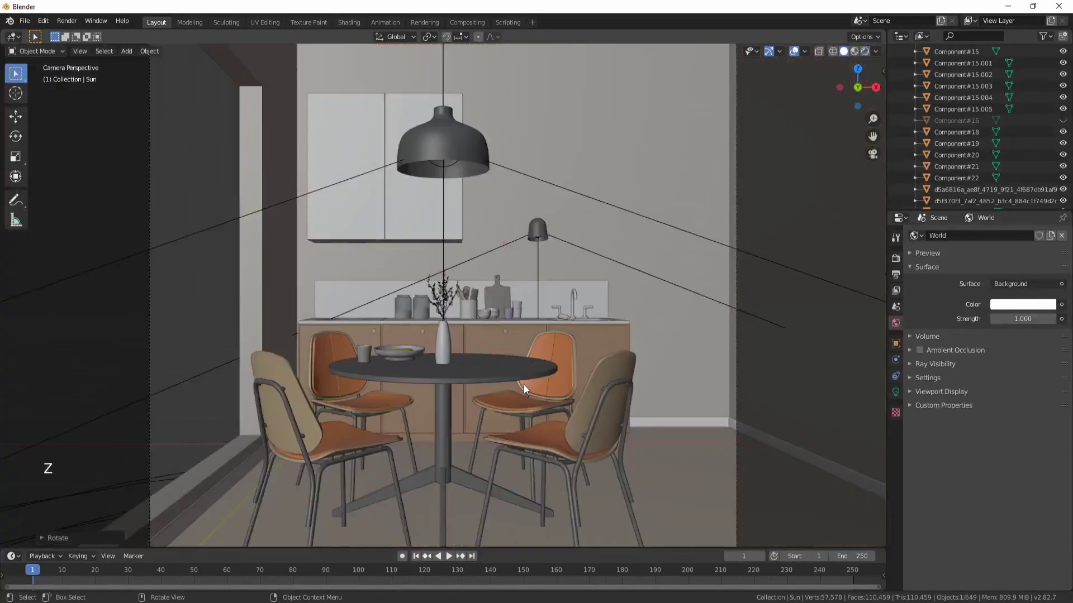
left_click_drag(20, 35, 375, 40)
middle_click_drag(218, 277, 220, 273)
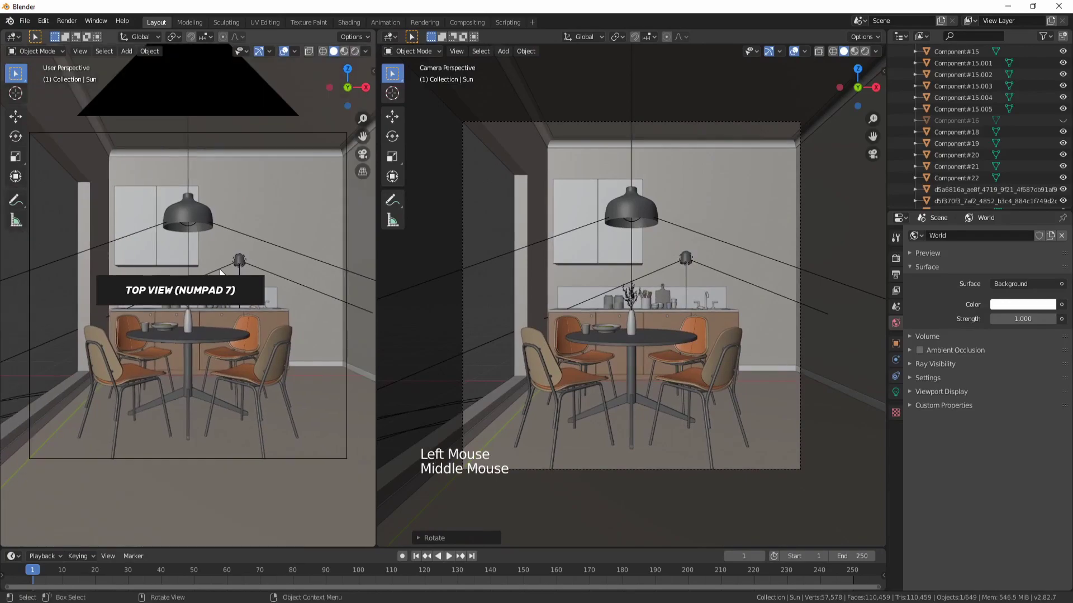
key("KP_7")
scroll(220, 273, "down", 2)
scroll(220, 269, "down", 2)
key("z")
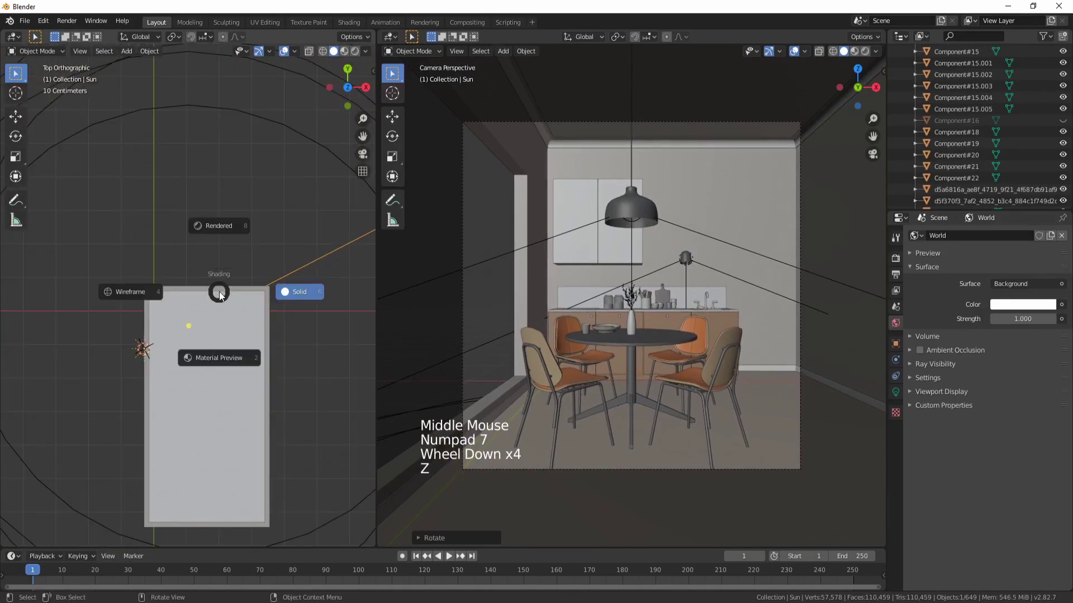
left_click(296, 277)
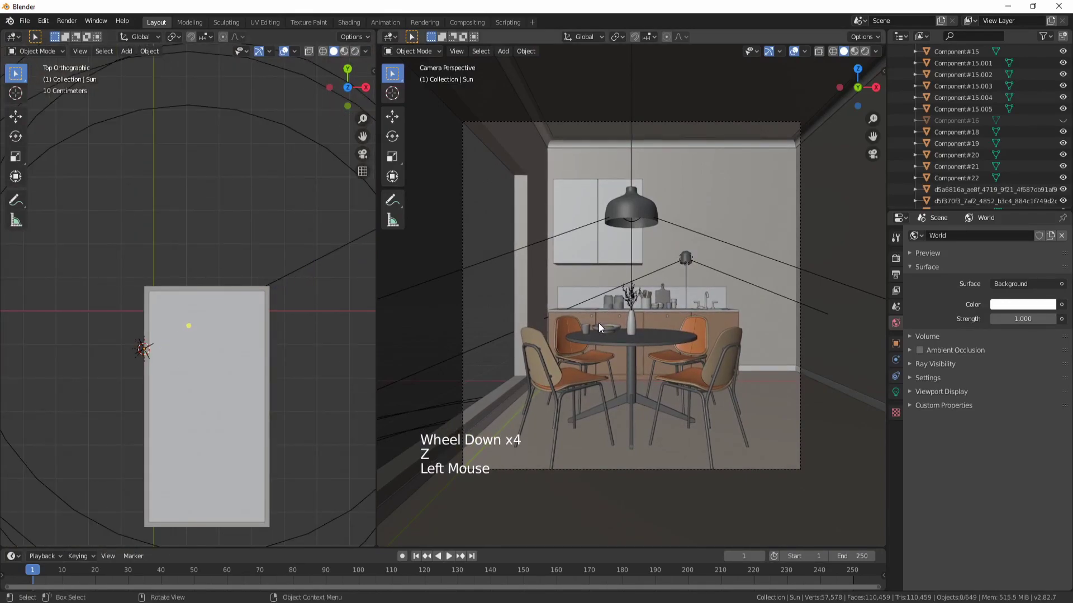
Widen the top-view viewport and display the camera view beside it in rendered shading
scroll(635, 302, "up", 2)
scroll(636, 302, "down", 1)
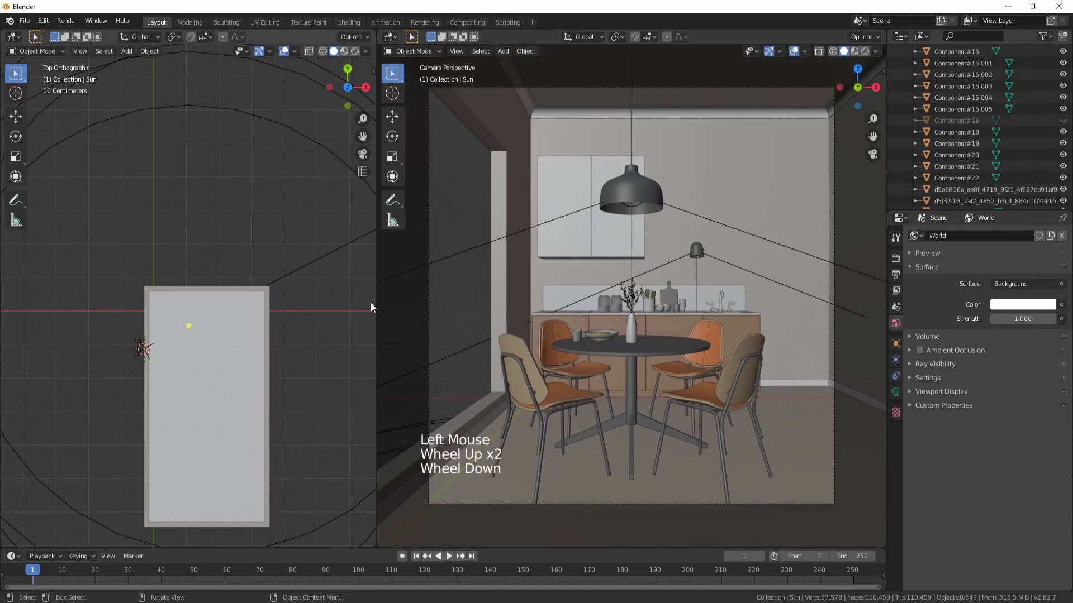
left_click_drag(375, 297, 438, 297)
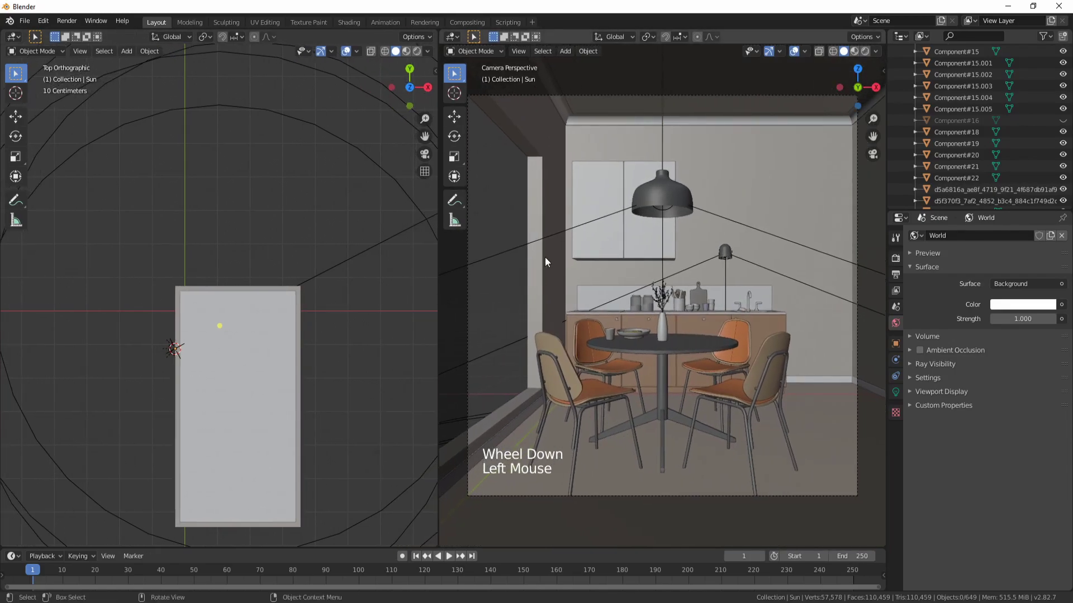
key("z")
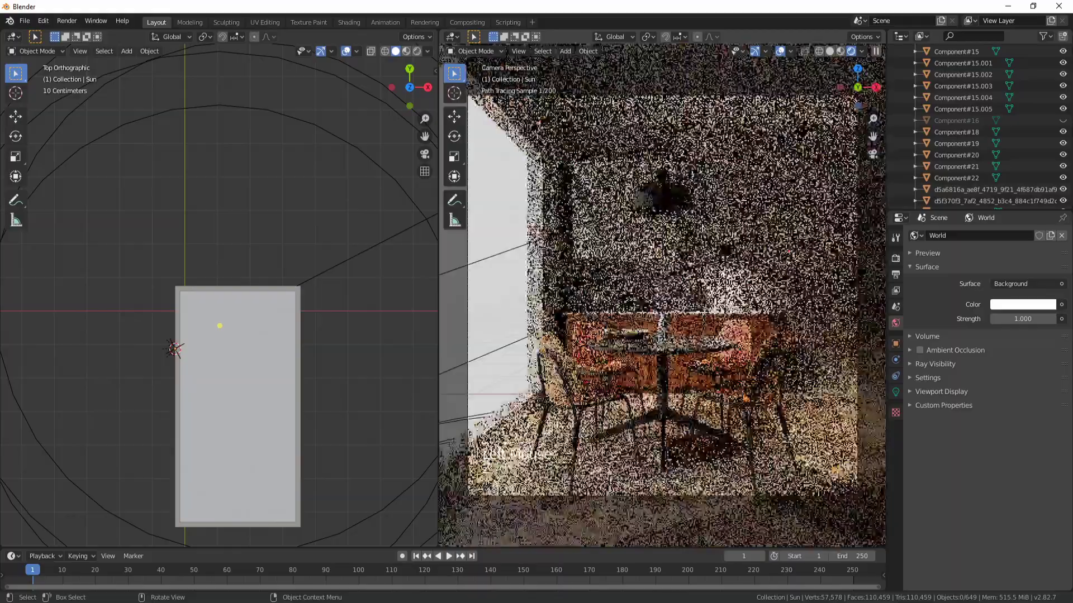
Select the sun light in the top view and rotate it about 49° there
left_click(323, 272)
scroll(318, 293, "down", 4)
key("r")
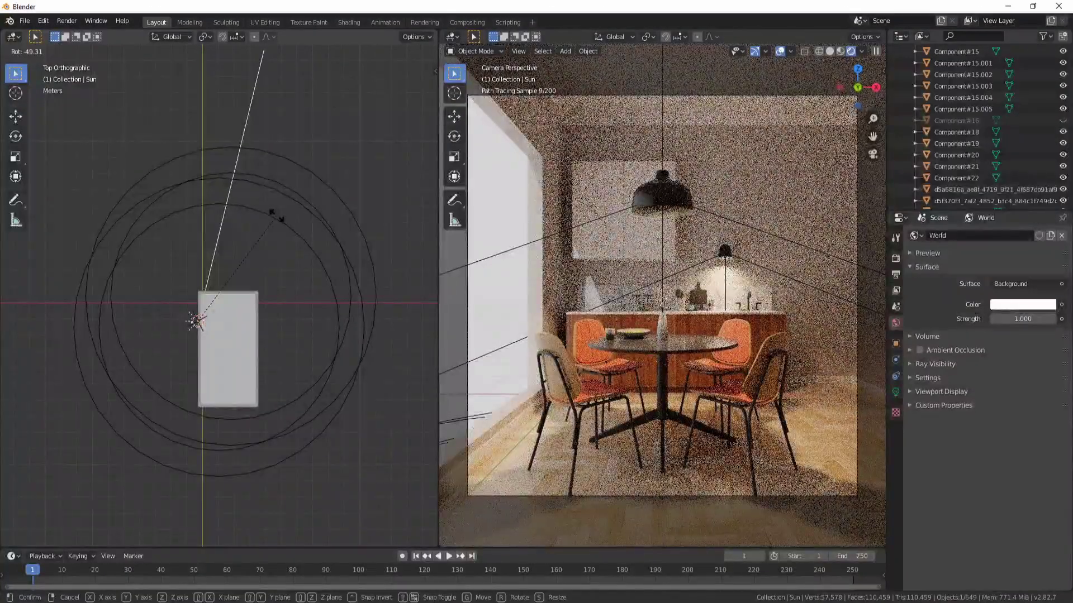
left_click(277, 223)
Move the sun light up to about roof height, just outside the window wall
middle_click_drag(283, 289, 277, 312)
key("g")
left_click(236, 259)
key("g")
left_click(303, 334)
Rotate the sun light about the Z axis and the X axis so it shines through the window onto the kitchen
key("r")
key("z")
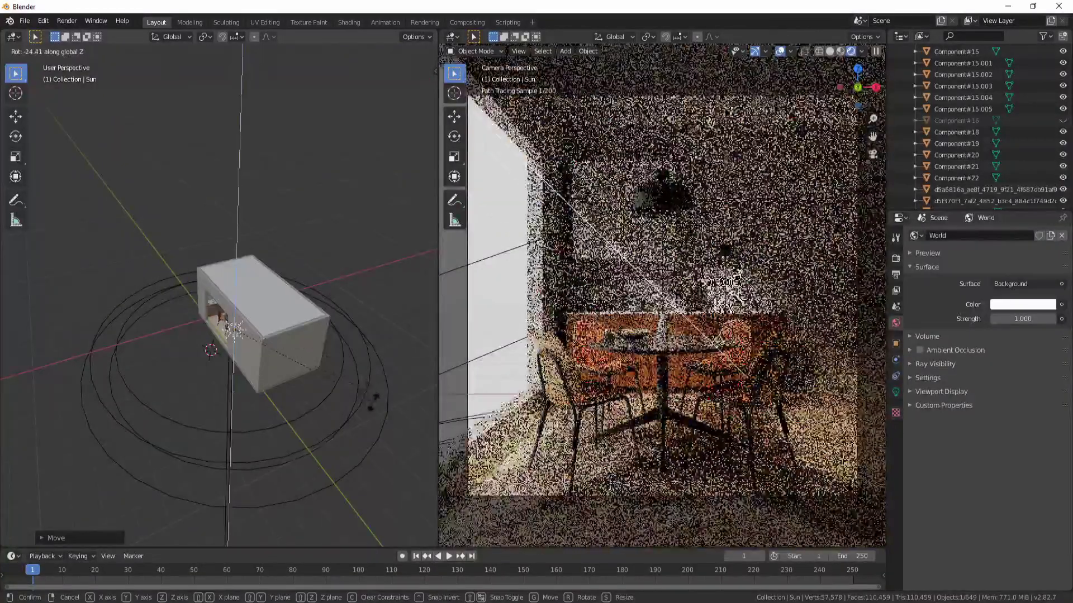
left_click(359, 401)
middle_click_drag(358, 401, 269, 318)
key("r")
key("x")
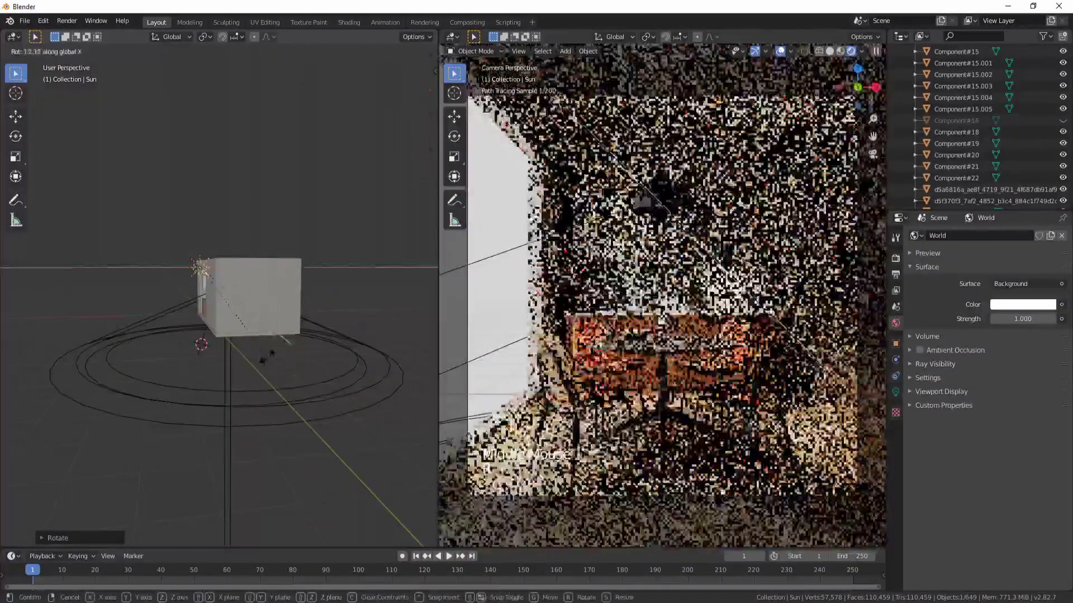
left_click(260, 382)
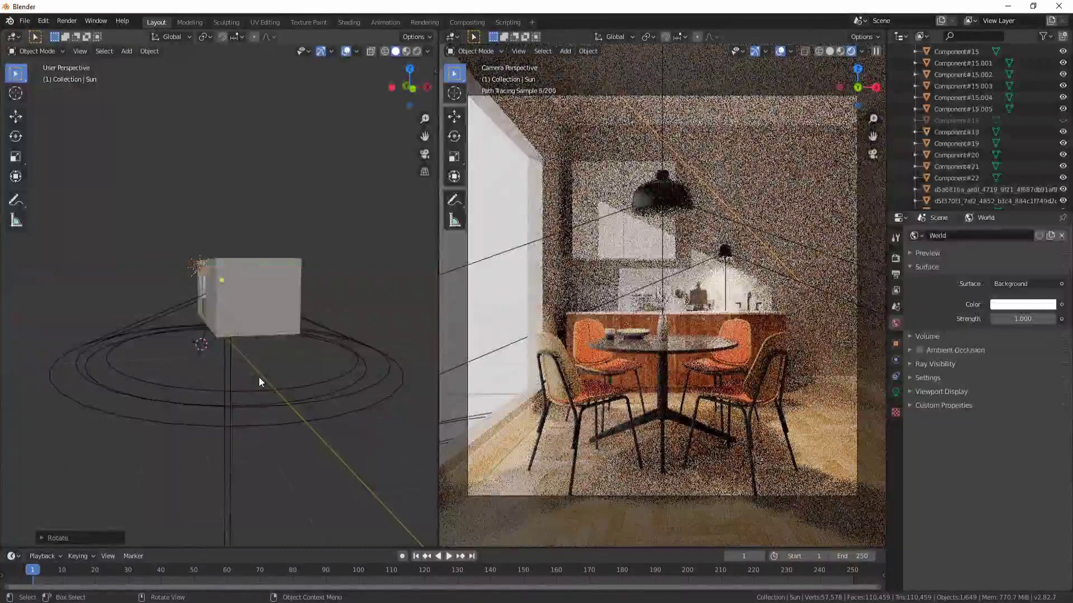
Fine-tune the sun light's rotation about X and Z so sunlight patches fall on the wall cabinets and side wall
key("r")
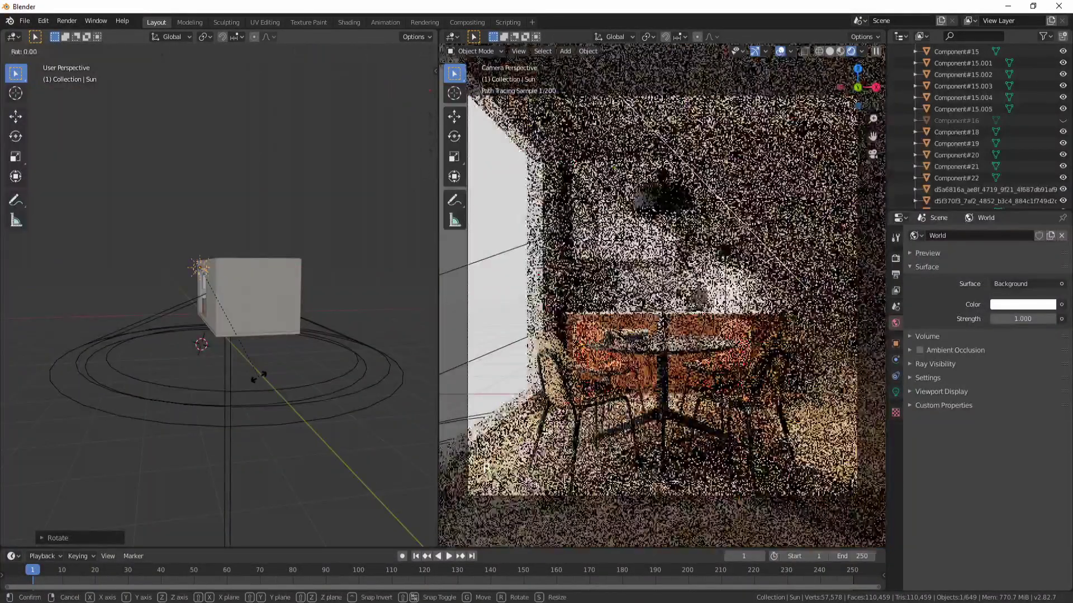
key("x")
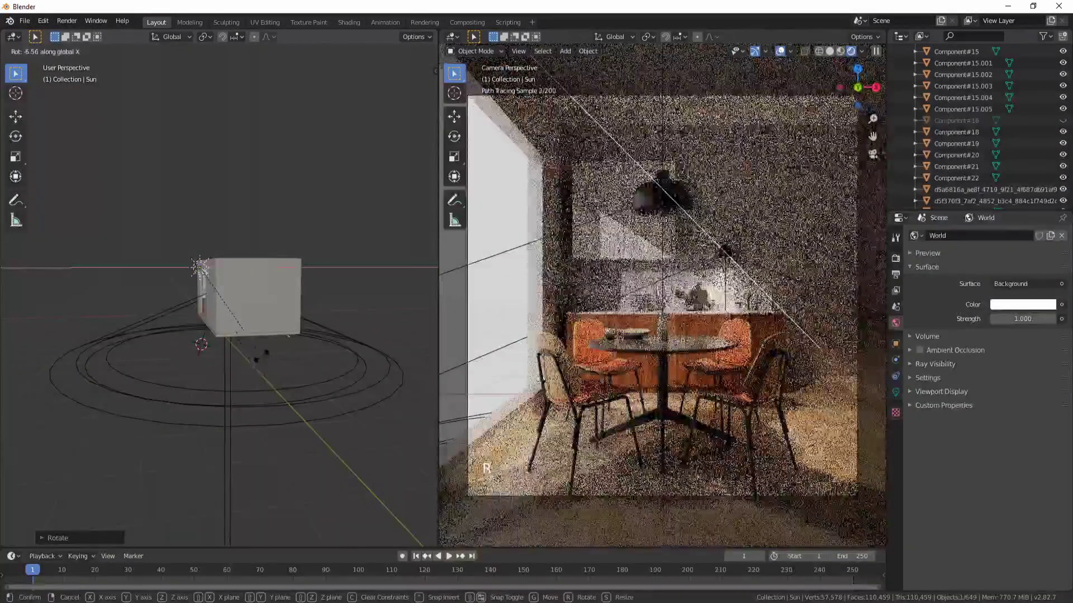
middle_click_drag(261, 356, 258, 250)
key("z")
left_click(290, 278)
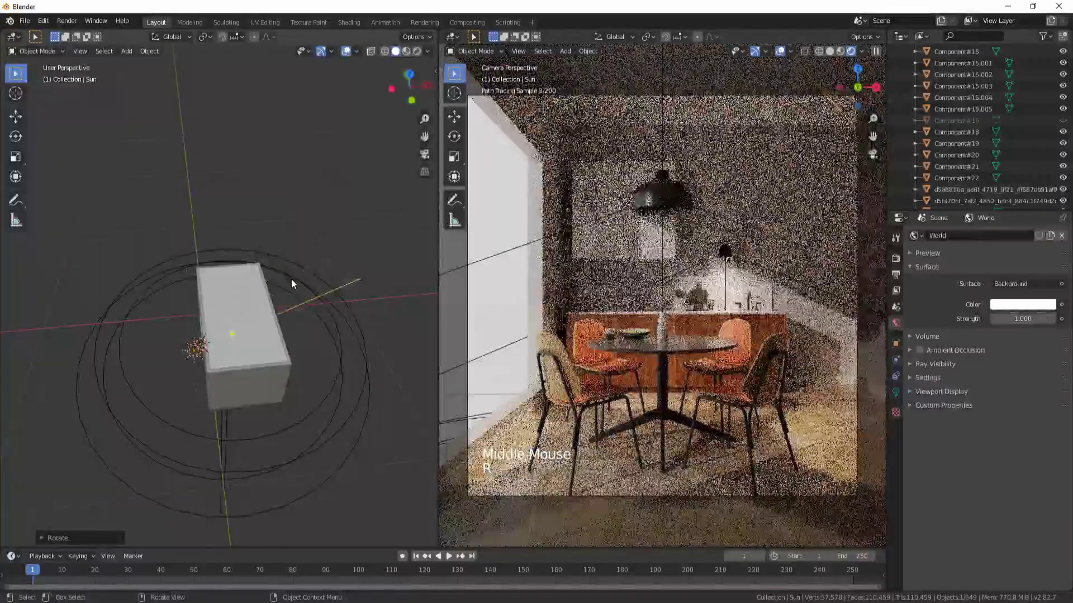
key("r")
key("z")
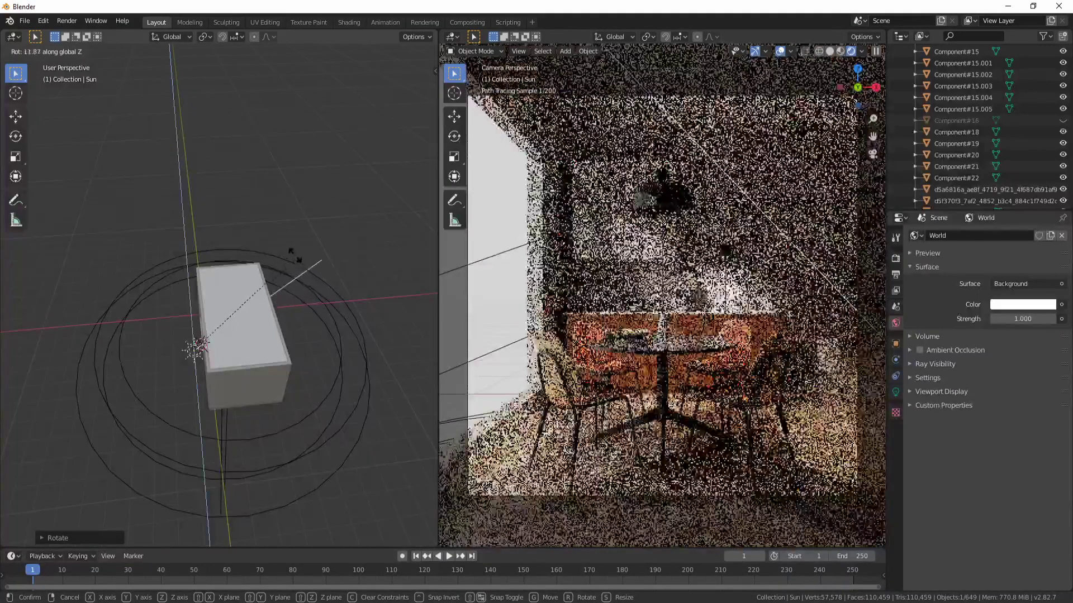
left_click(296, 258)
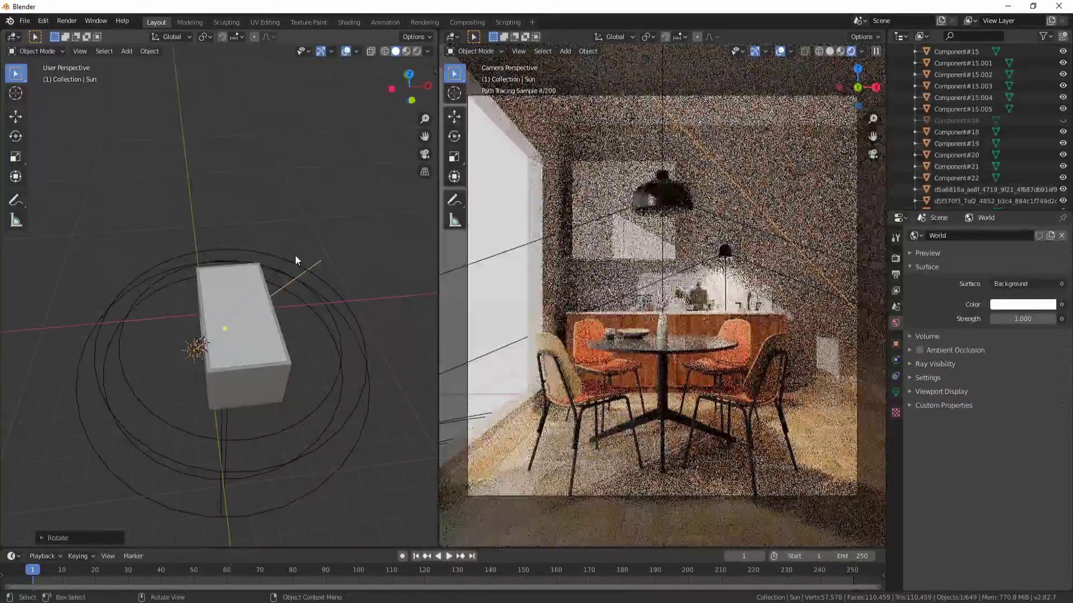
Set the sun light's max bounces to 8 and its angle to 10°
left_click(896, 392)
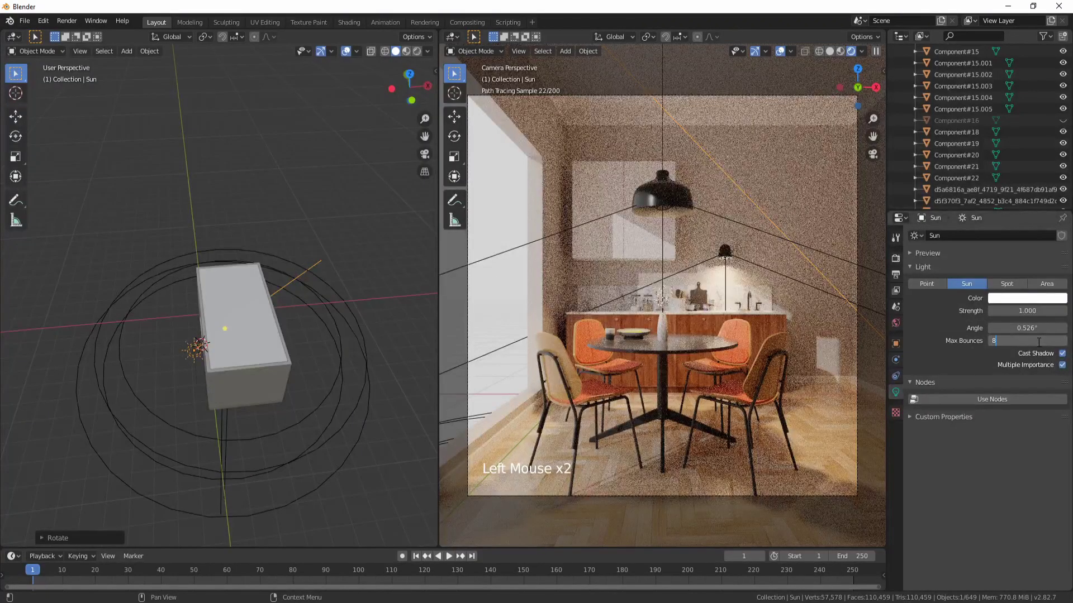
key("Return")
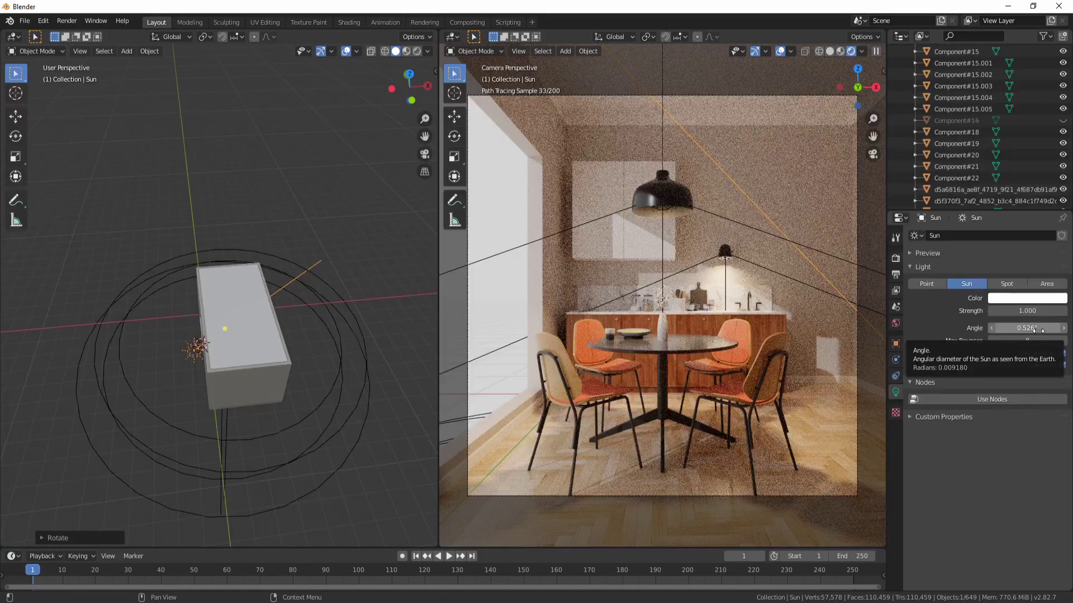
left_click(1038, 330)
key("Return")
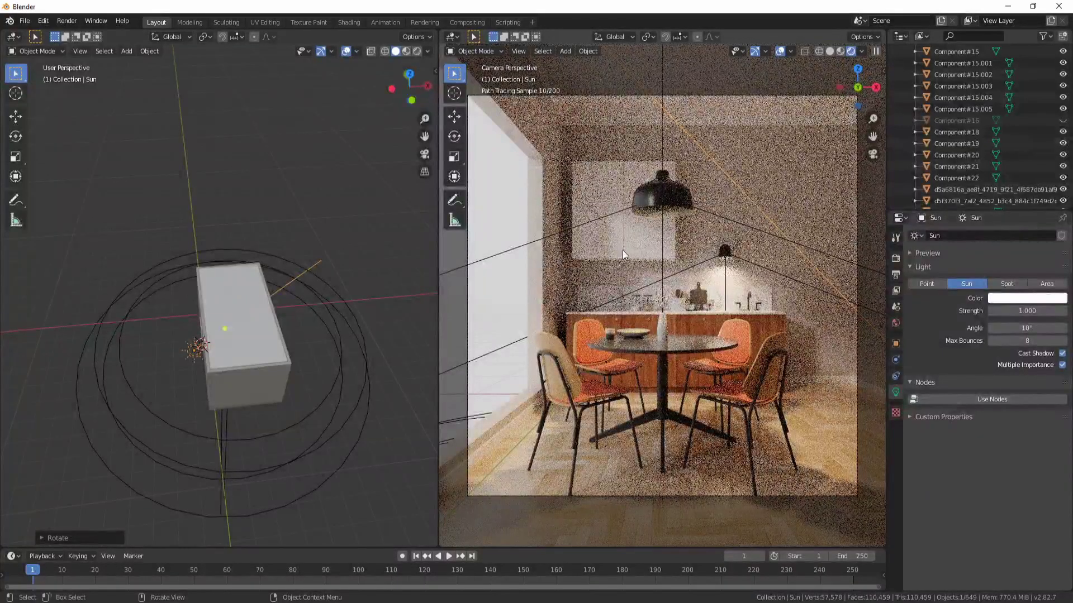
Set the sun light's angle to 1°
left_click(1026, 328)
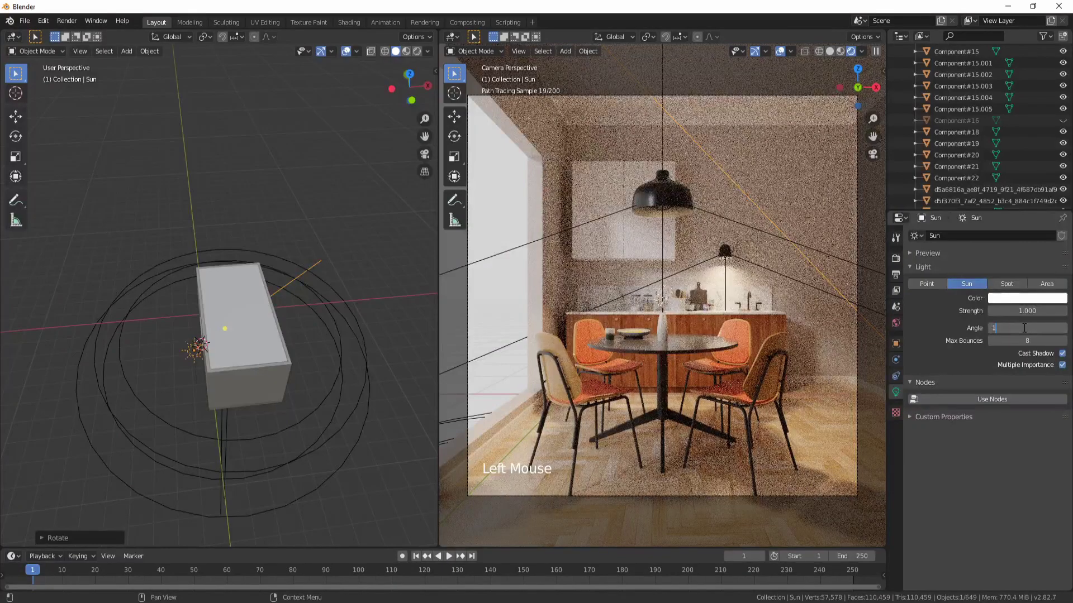
type("1")
key("Return")
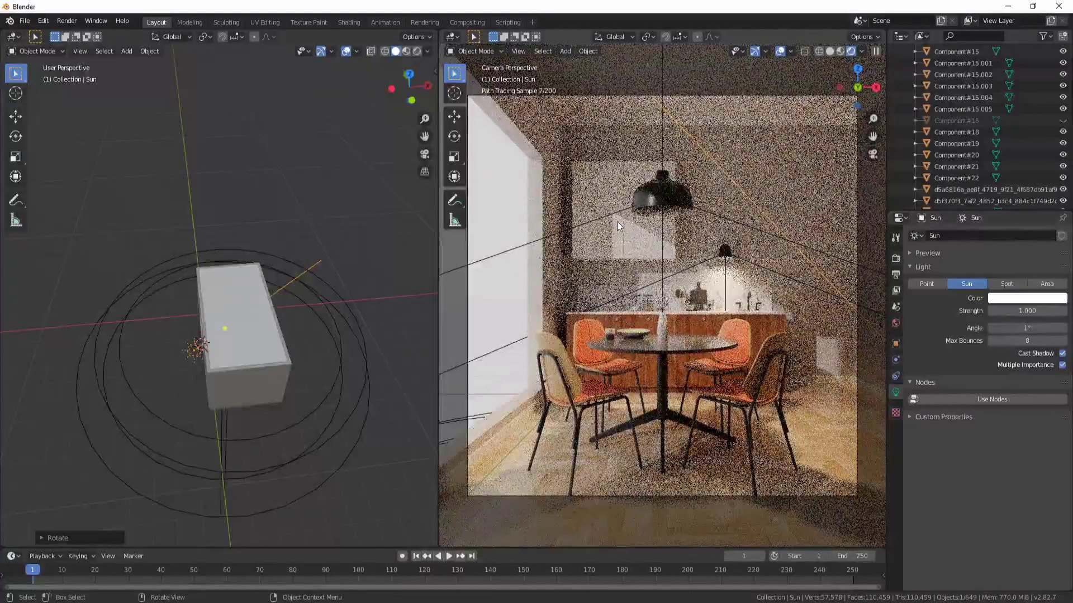
Enable nodes for the sun light and color its emission with a Blackbody temperature of 3000
left_click(1014, 397)
left_click(1027, 419)
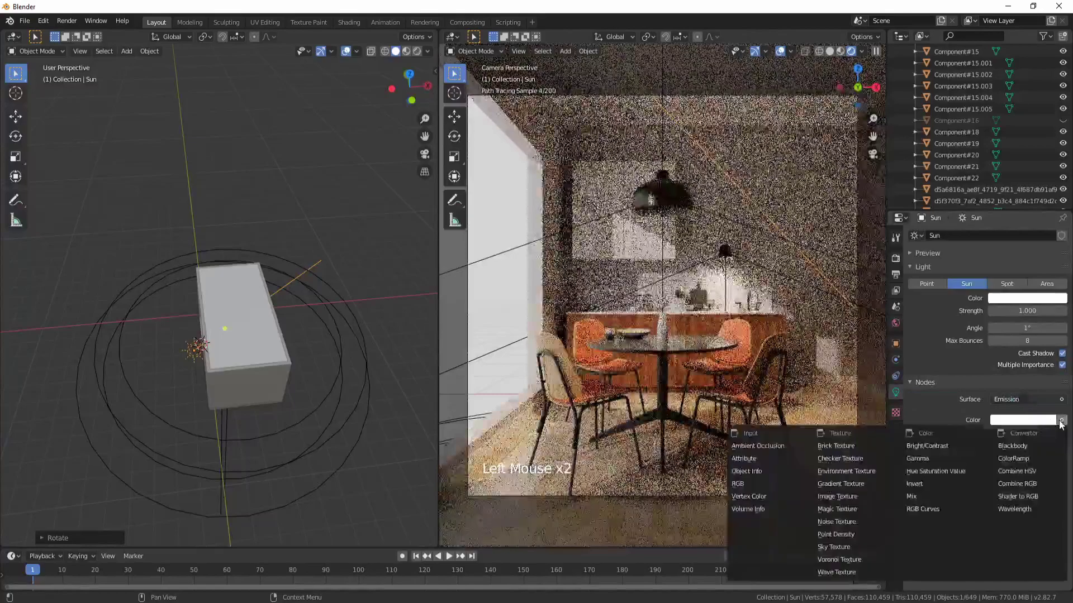
left_click(946, 443)
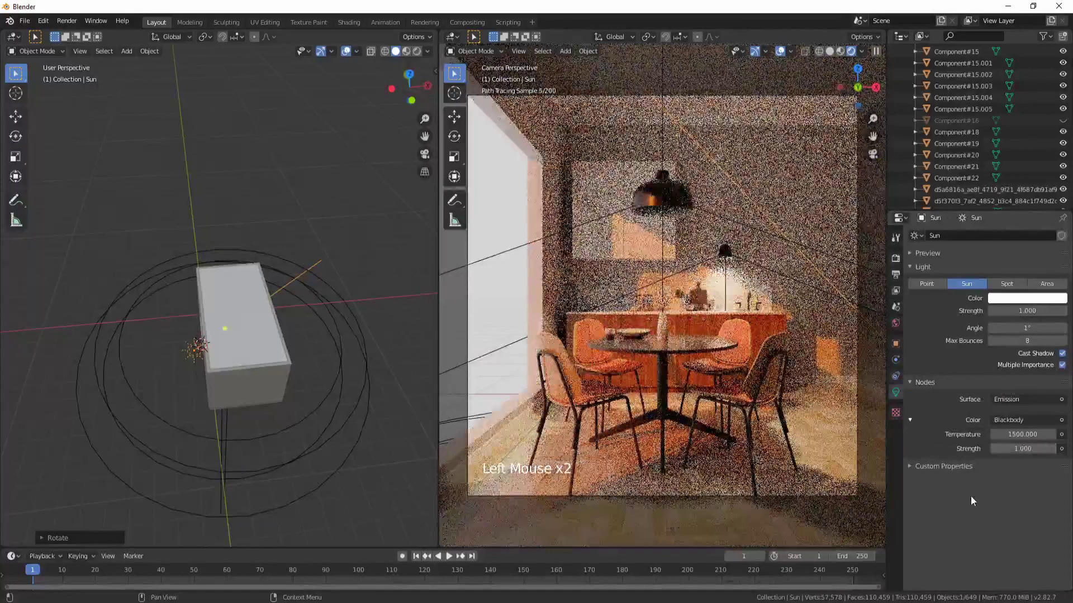
left_click(1018, 435)
type("3000")
key("Return")
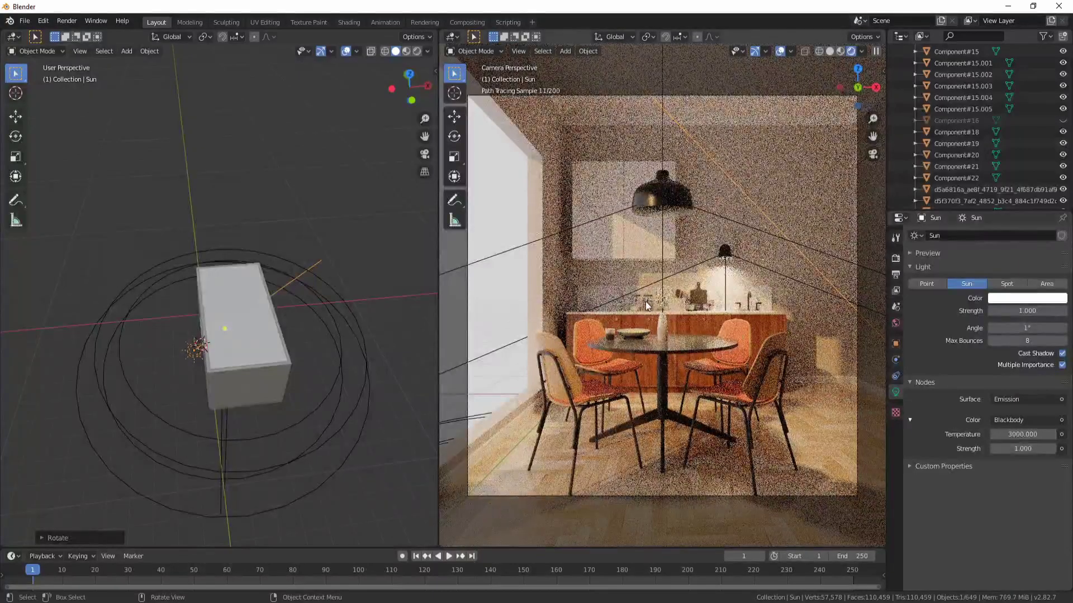
In the front view, tilt the sun light to a shallower angle, move it farther from the window wall, and show rendered shading again
key("z")
left_click(715, 300)
middle_click_drag(359, 310, 242, 277)
key("KP_1")
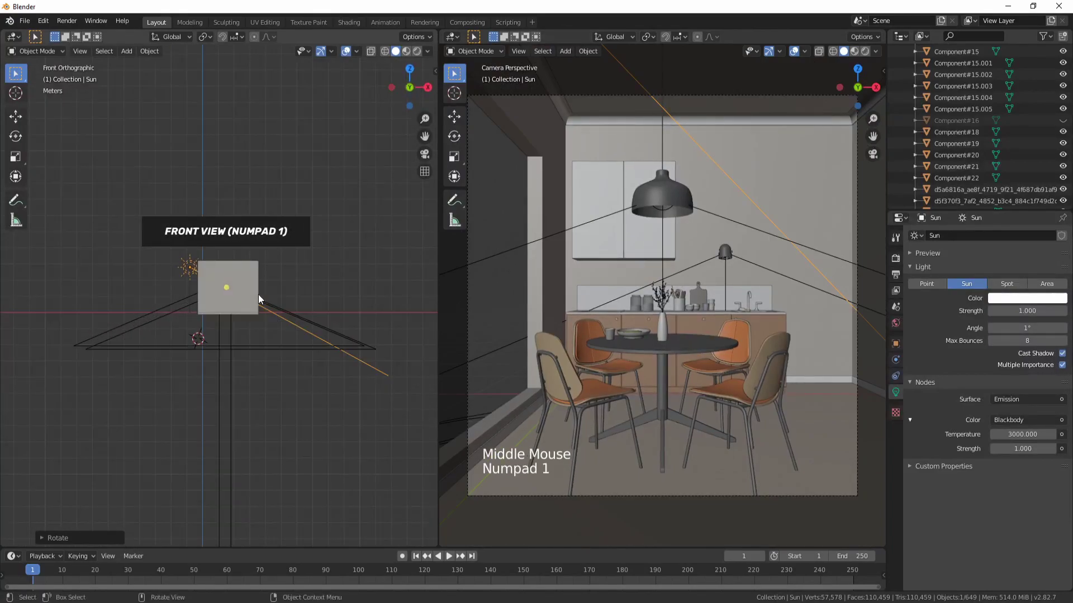
key("r")
key("g")
left_click(300, 297)
key("z")
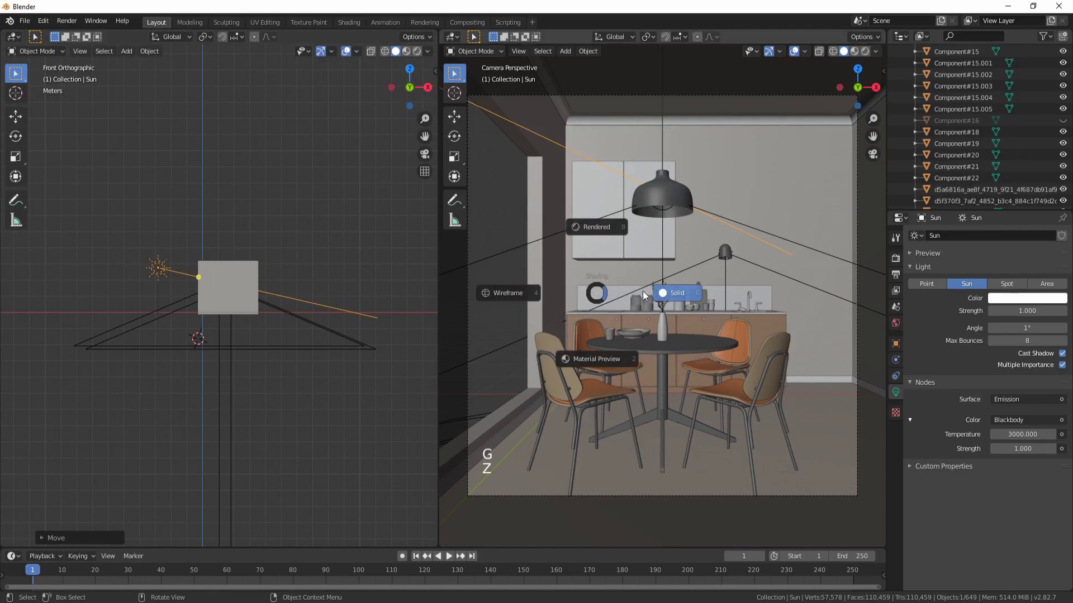
left_click(604, 218)
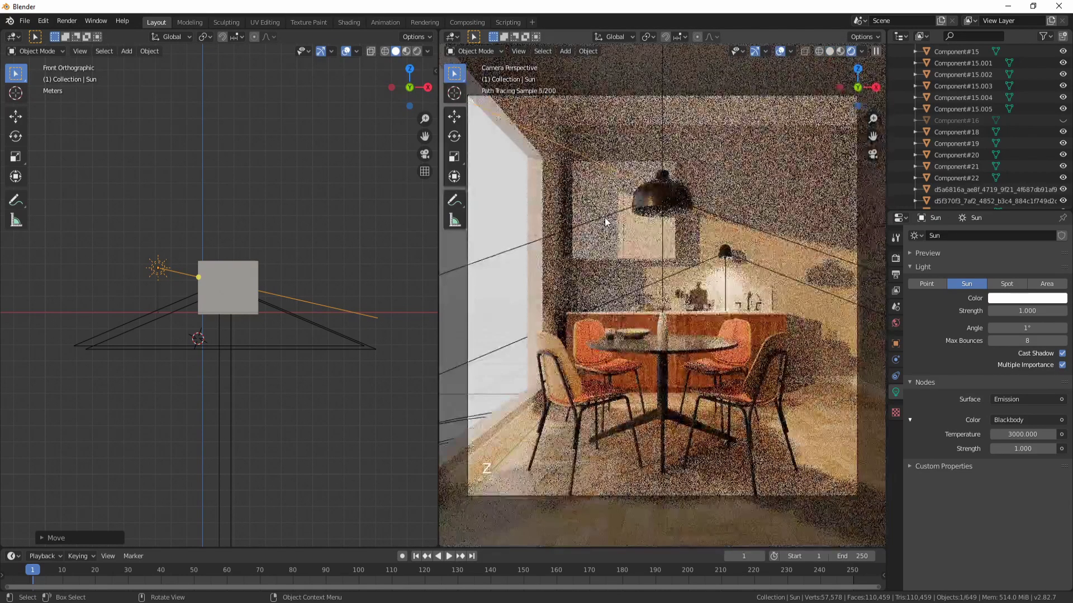
Rotate the sun light a few degrees about the global Z axis, working in solid shading and returning to rendered shading
key("z")
left_click(653, 246)
middle_click_drag(202, 265, 259, 321)
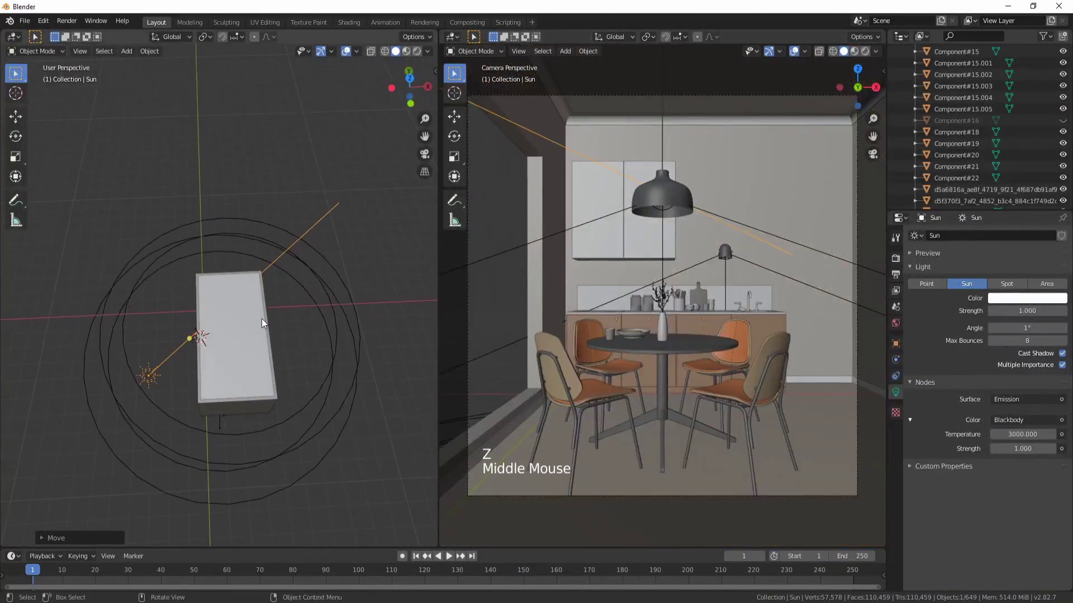
key("r")
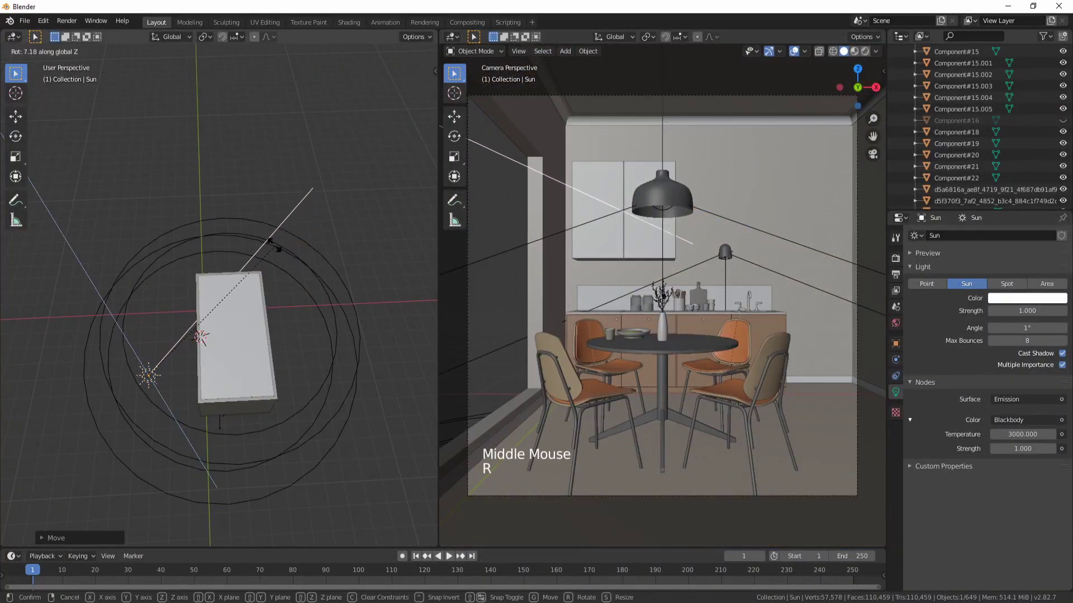
left_click(324, 253)
key("z")
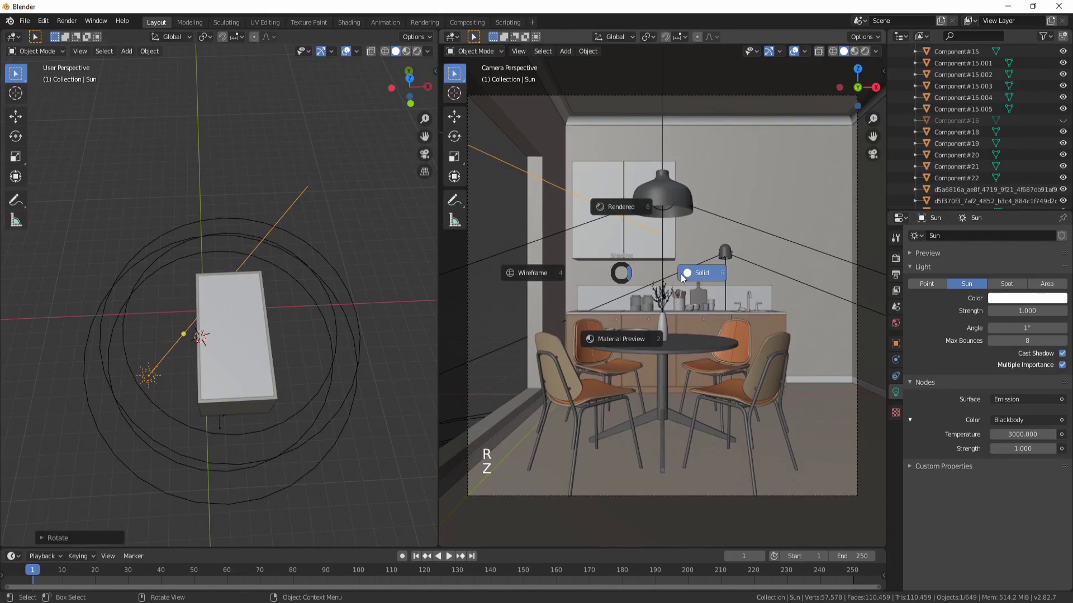
left_click(617, 213)
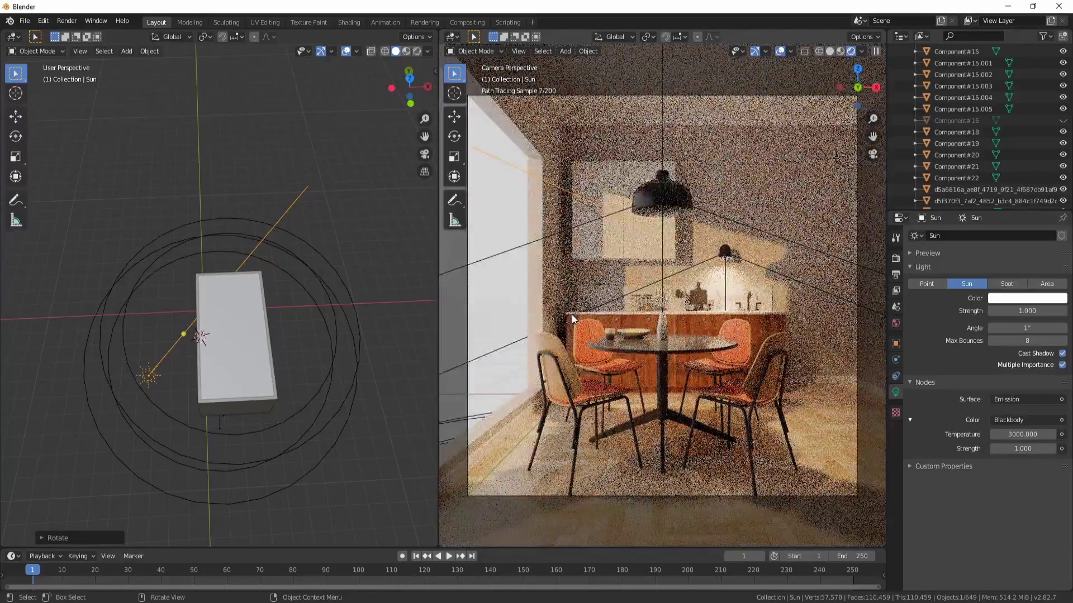
In the front view, rotate the sun light about 13° so it points more steeply downward
middle_click(341, 322)
key("KP_1")
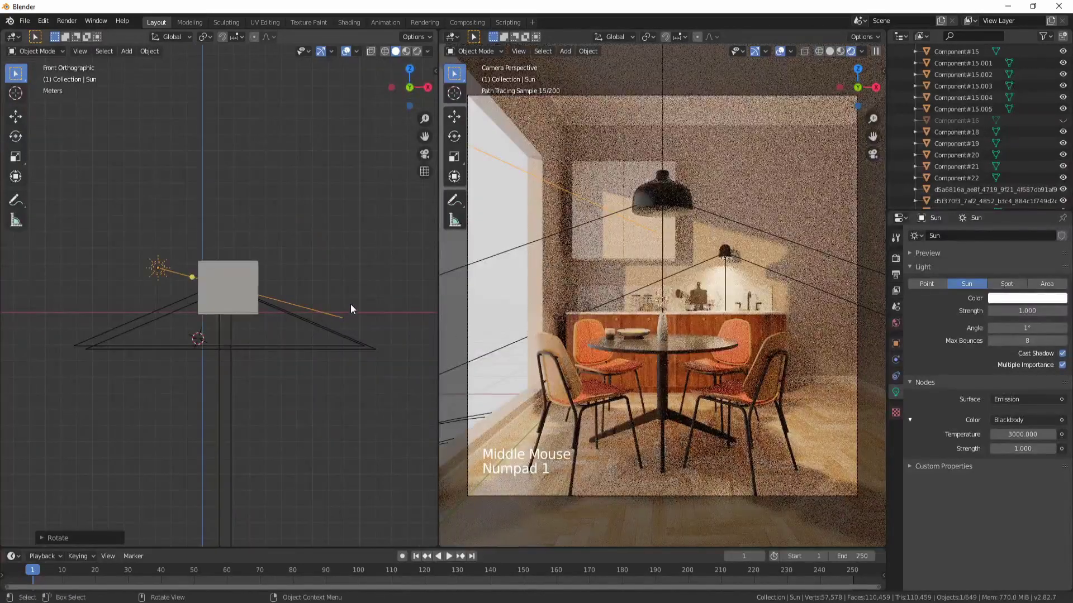
key("r")
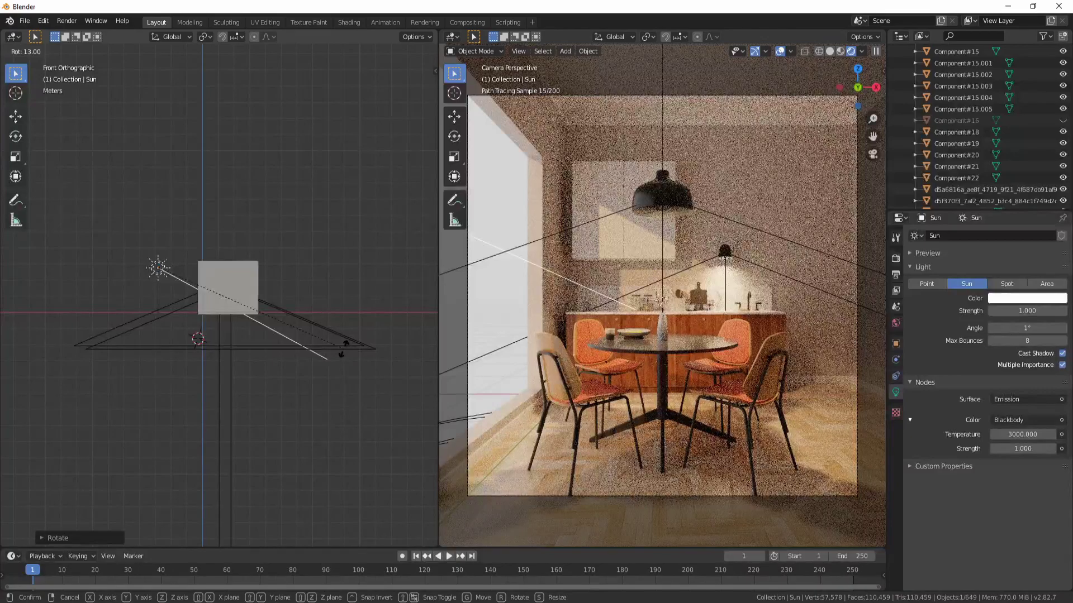
left_click(344, 350)
Set the Blackbody temperature to 5000 for the spot lights in both the large pendant lamp and the small lamp
left_click(721, 219)
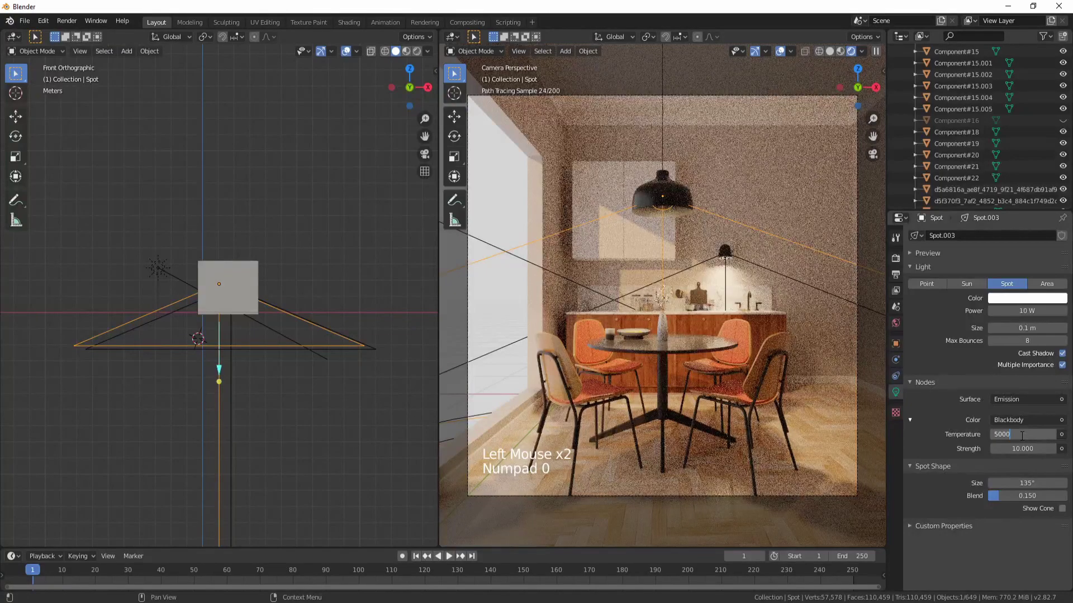
key("Return")
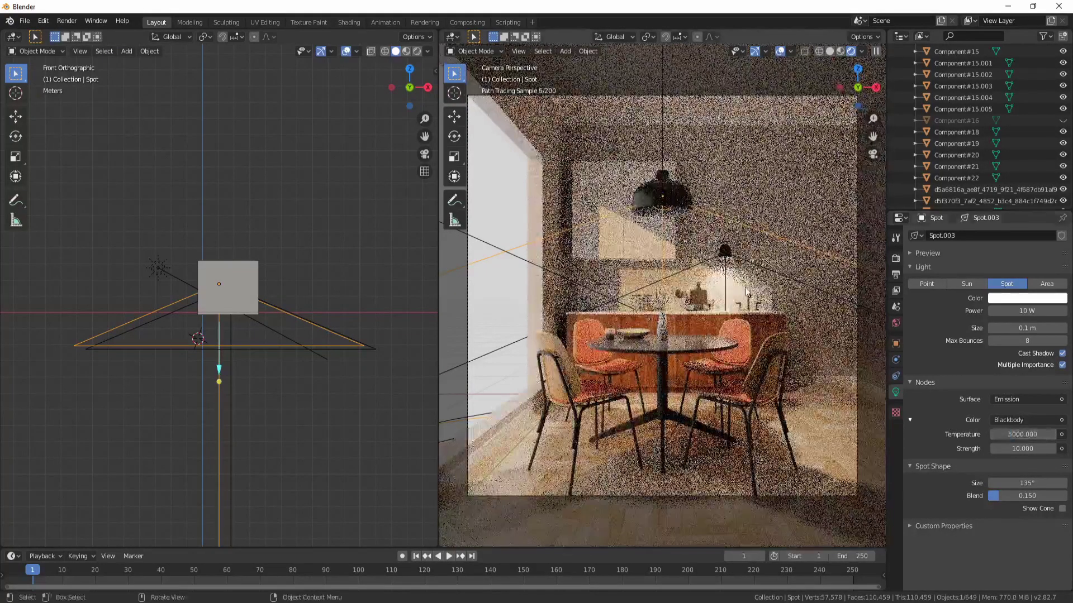
left_click(753, 264)
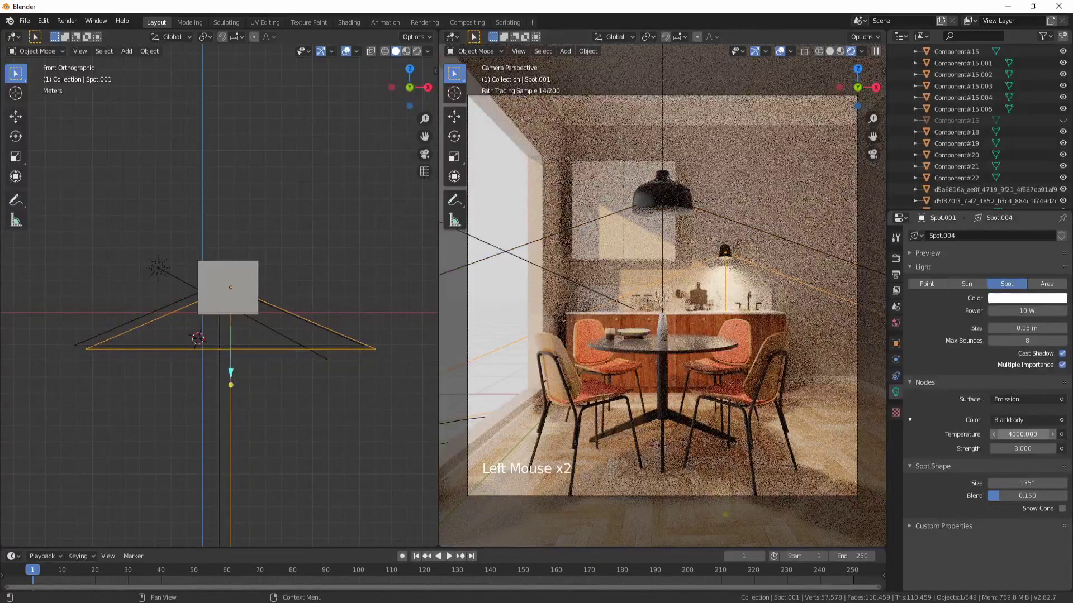
type("0")
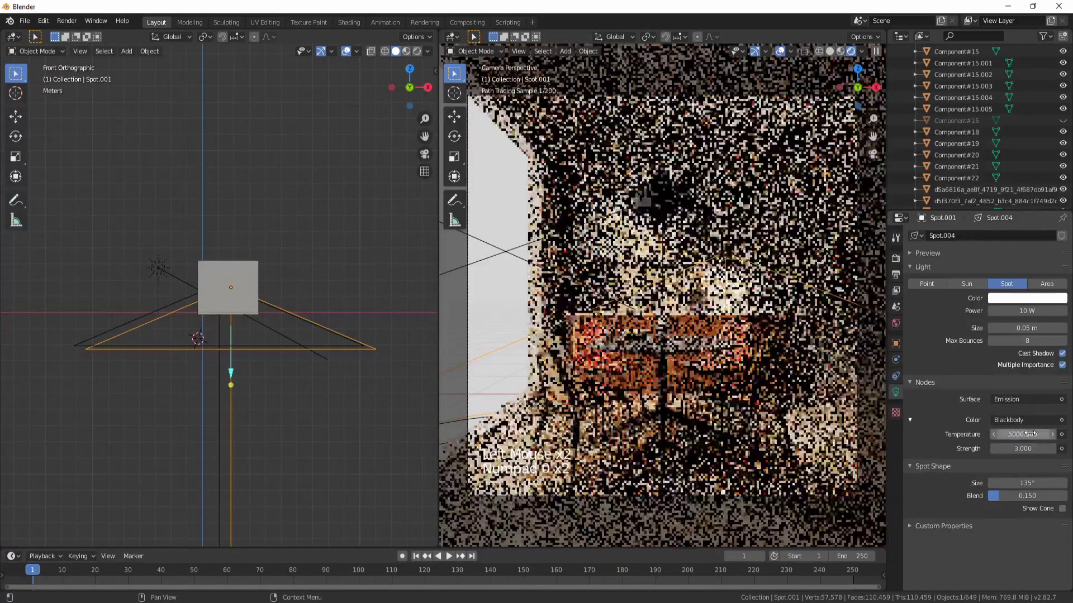
Try the world background at strength 0, and set it to 0.5
left_click(895, 324)
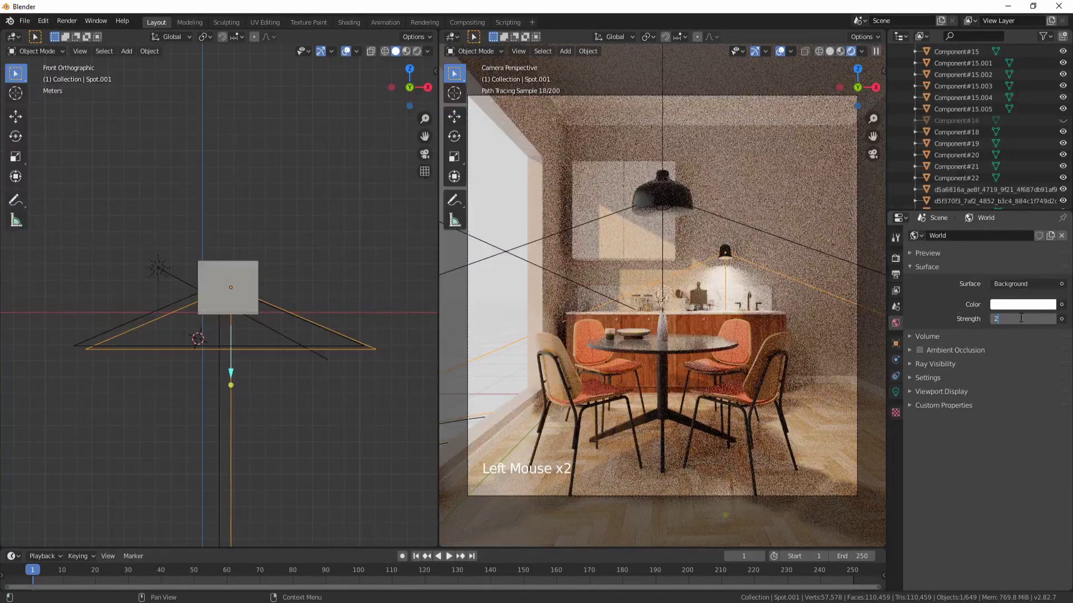
key("Return")
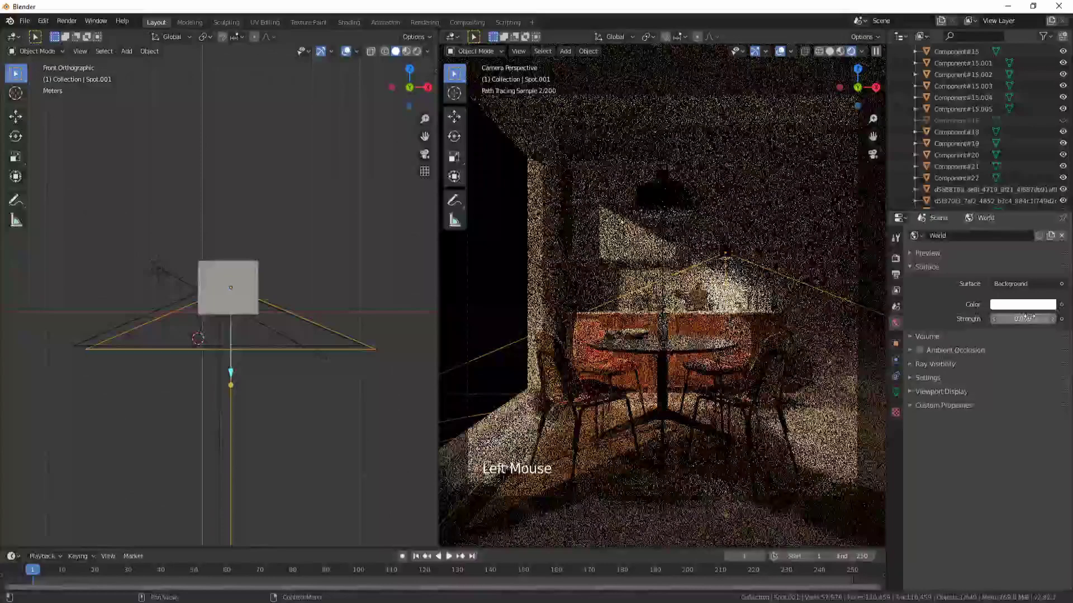
double_click(1029, 317)
type(".5")
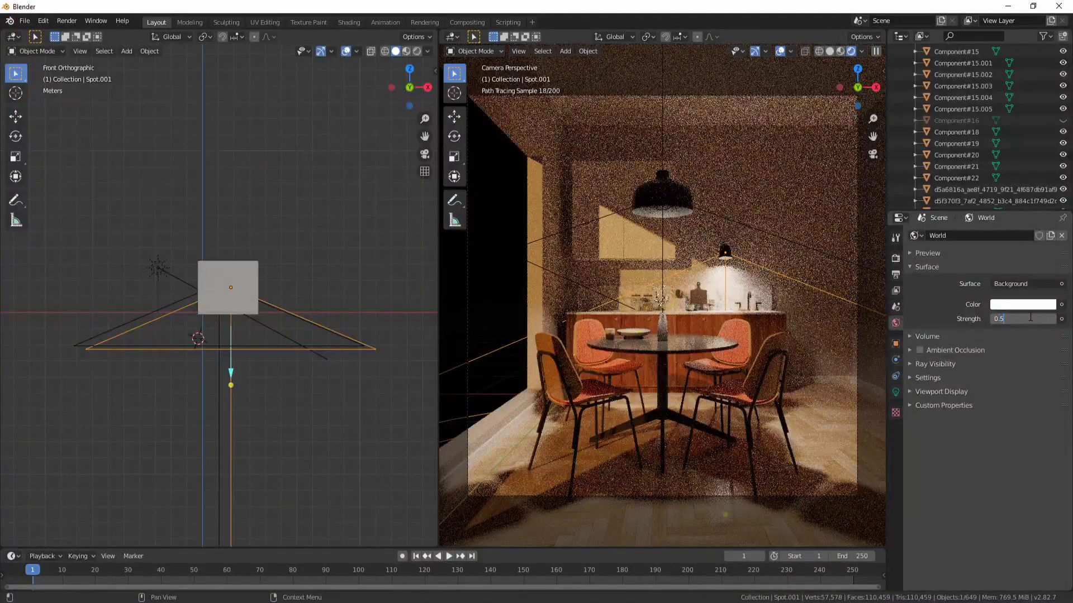
key("Return")
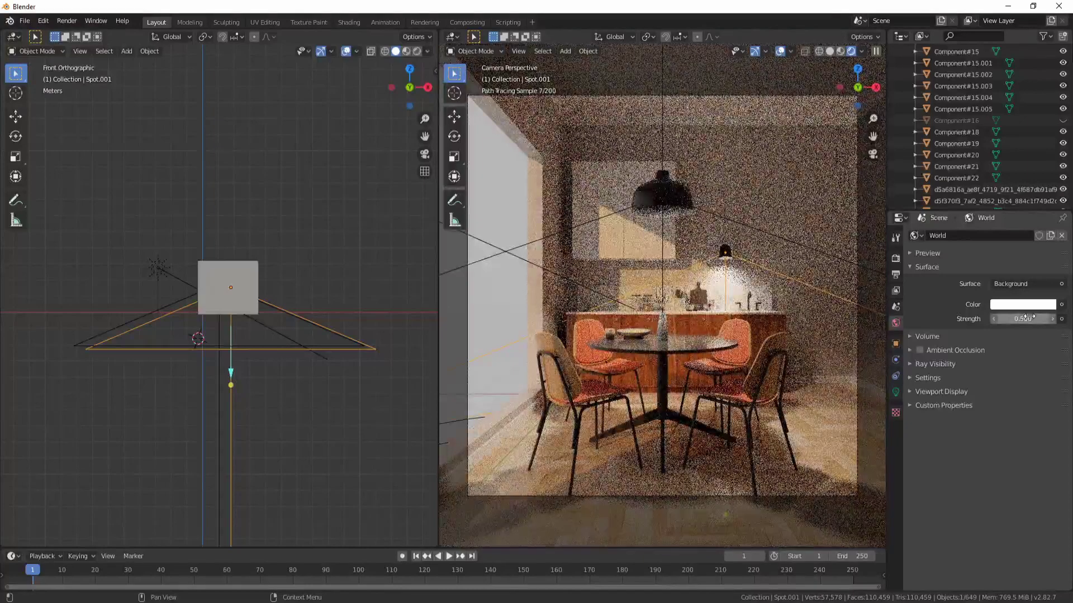
Color the world background with a Sky Texture using the Preetham model, and turn its sun direction to the side
left_click(1059, 305)
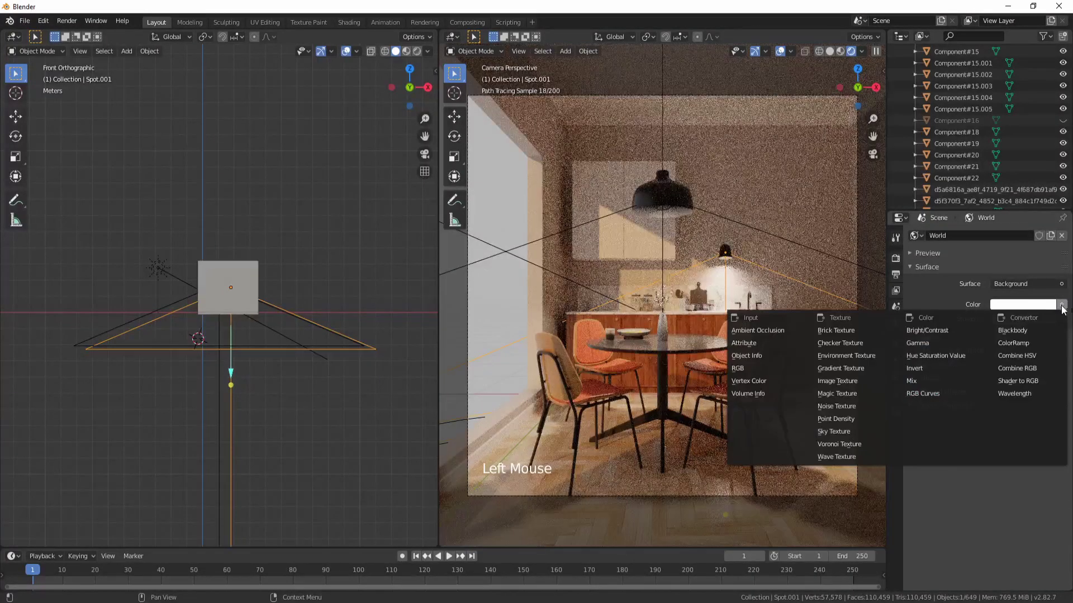
left_click(841, 431)
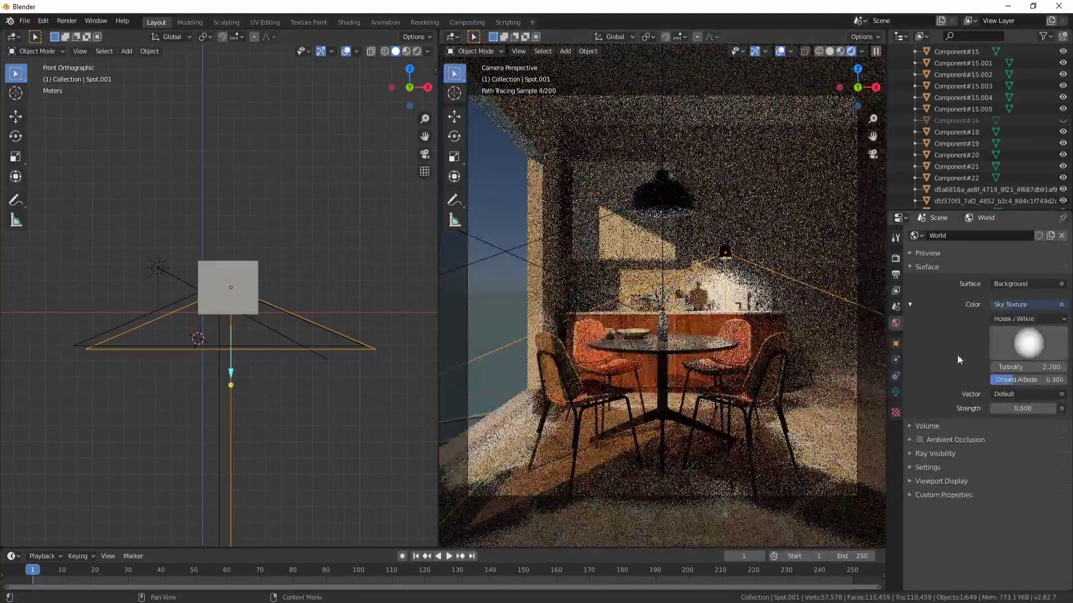
left_click(1006, 320)
left_click(1007, 332)
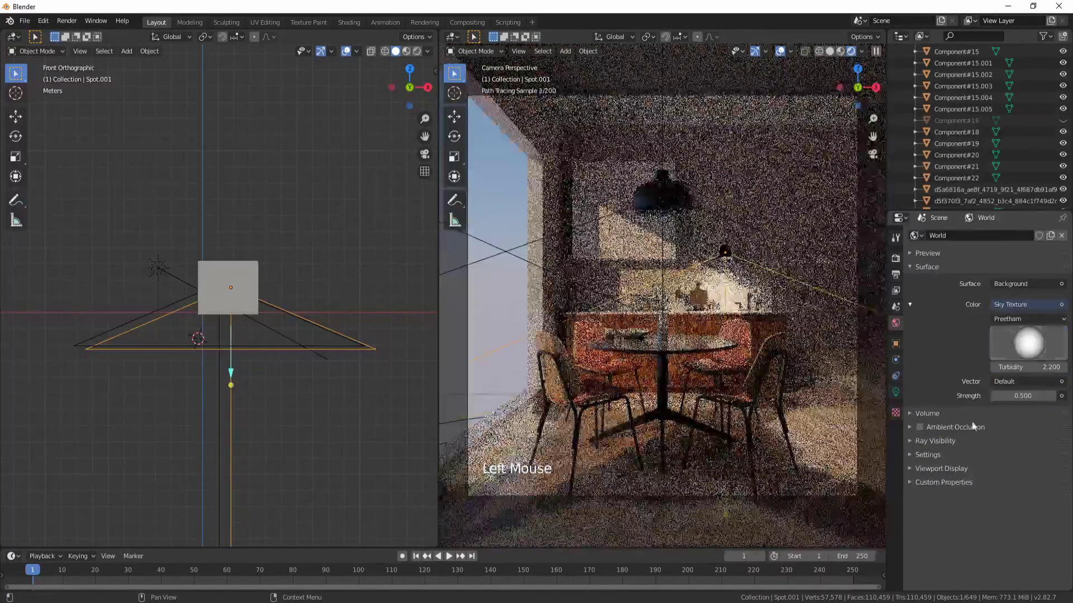
mouse_move(1015, 347)
left_mouse_down()
mouse_move(964, 346)
mouse_move(1004, 340)
left_mouse_up()
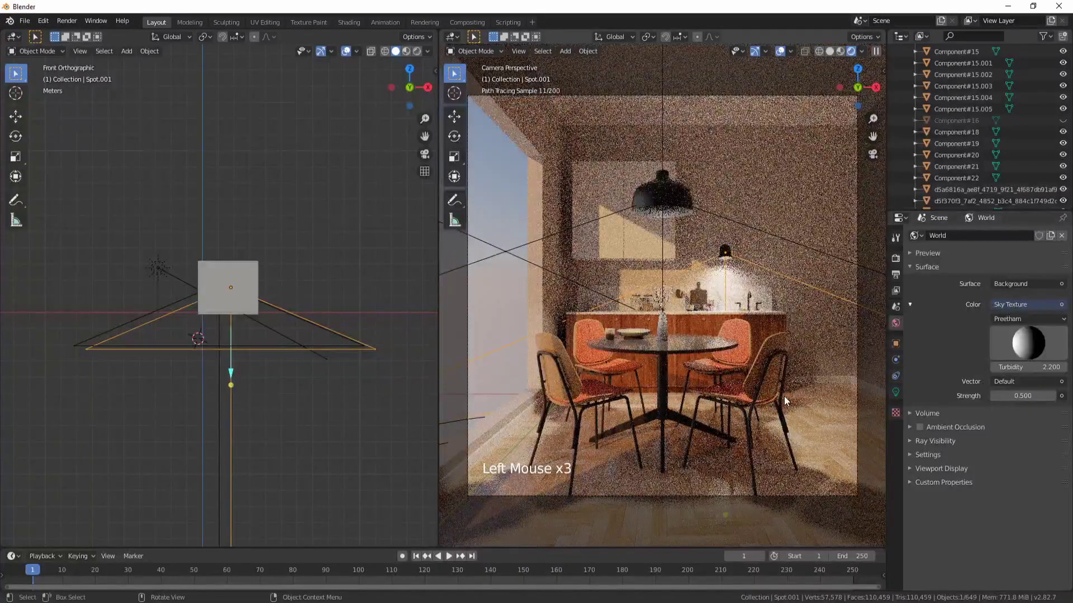
Set the world background strength to 1 and fine-tune the sky's sun direction while viewing the room from outside
middle_click_drag(789, 394, 760, 391)
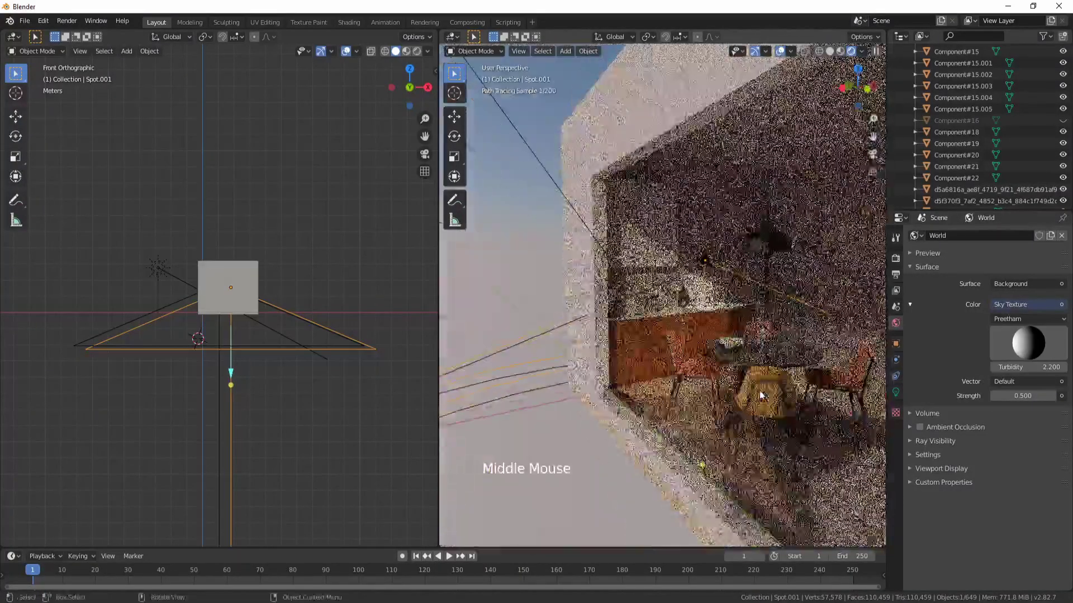
scroll(759, 390, "down", 4)
left_click(1025, 350)
key("Return")
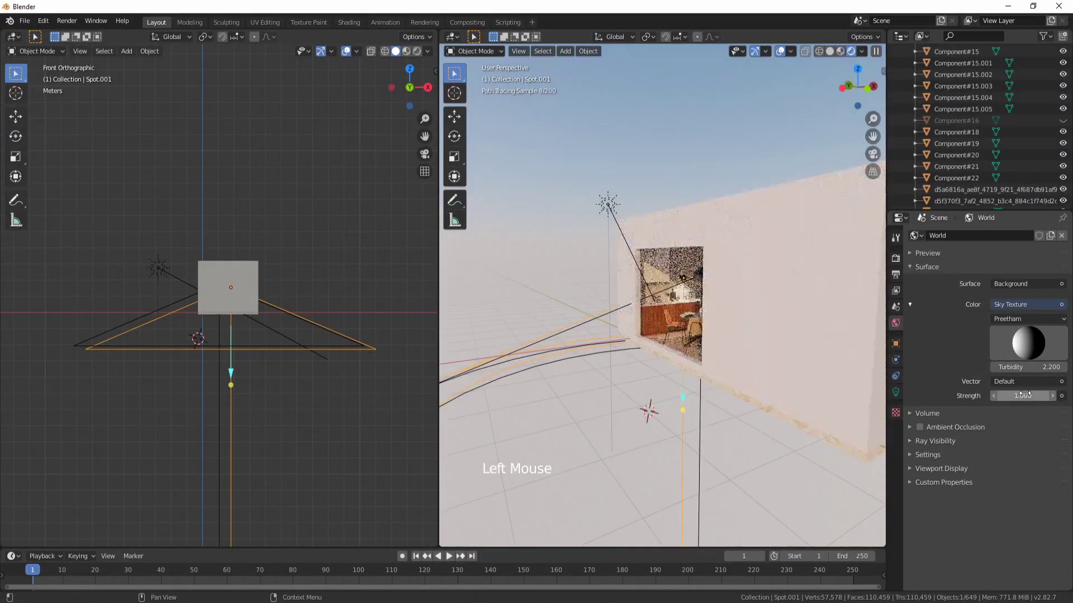
middle_click_drag(663, 374, 649, 366)
left_click_drag(1025, 343, 1025, 346)
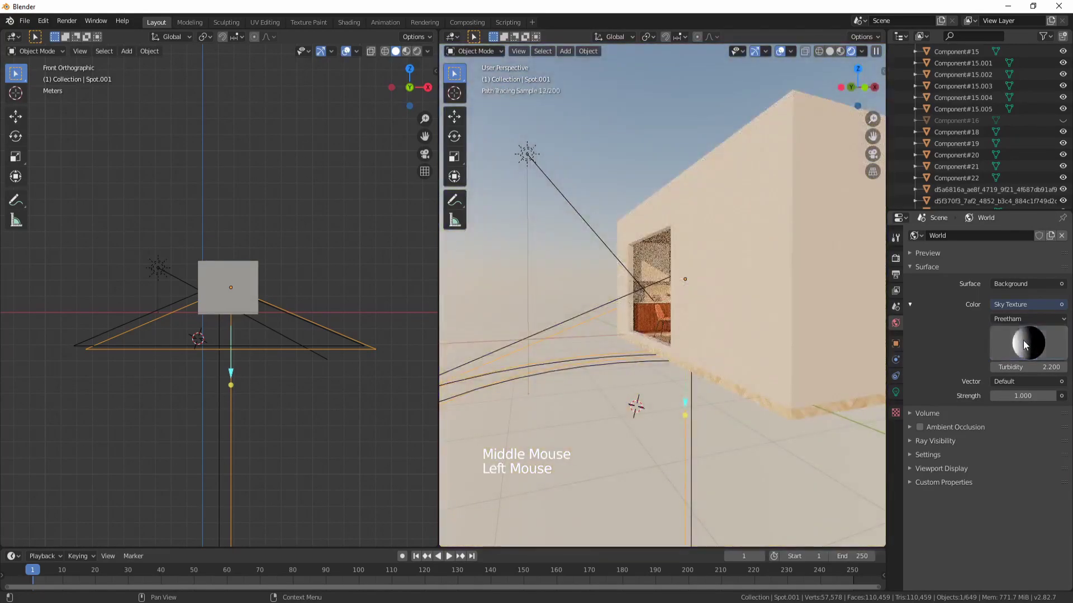
middle_click_drag(687, 371, 717, 374)
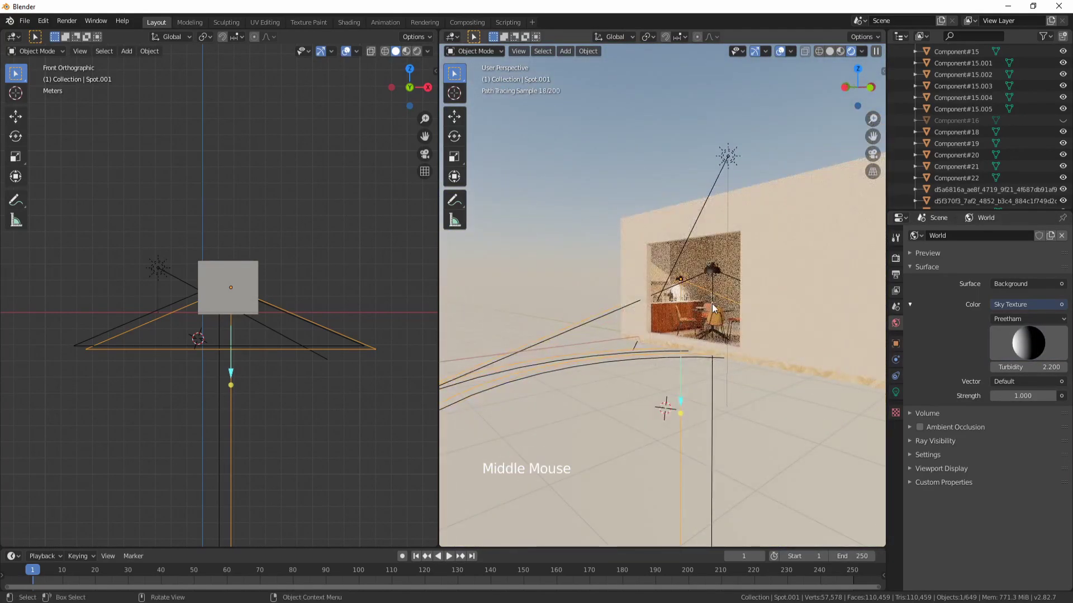
Set the sun light's Blackbody temperature to 4000 and return to the camera view
left_click(725, 158)
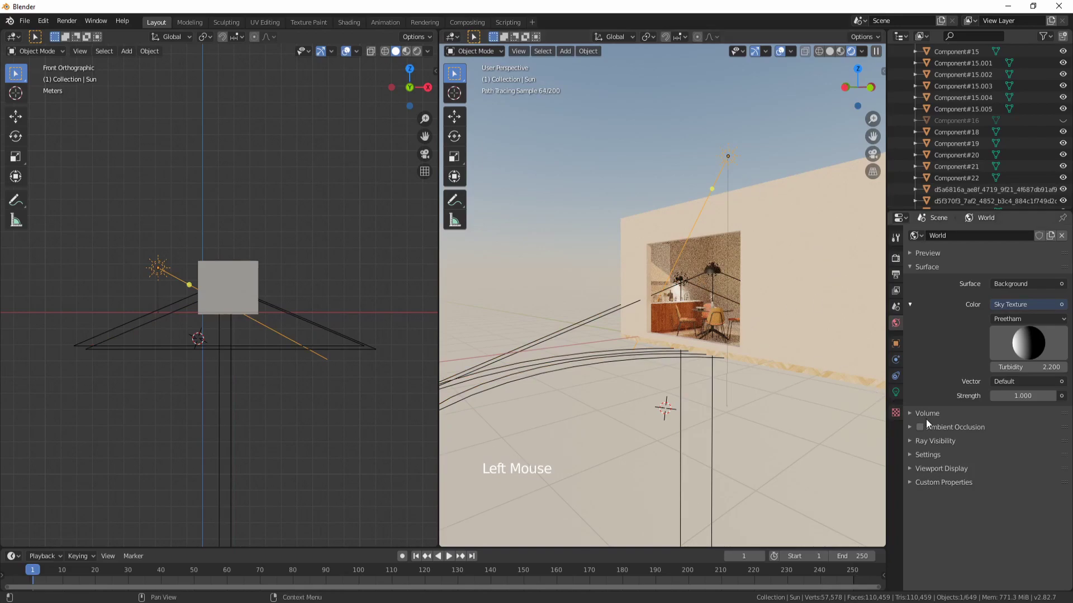
left_click(896, 391)
left_click(1024, 429)
type("4000")
key("Return")
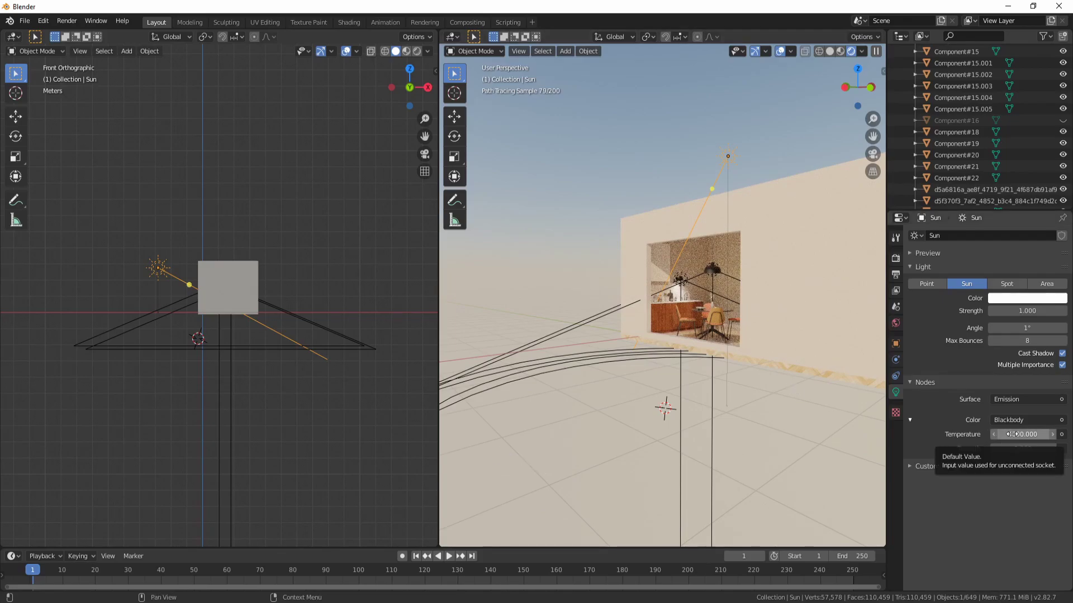
middle_click(719, 403)
key("KP_0")
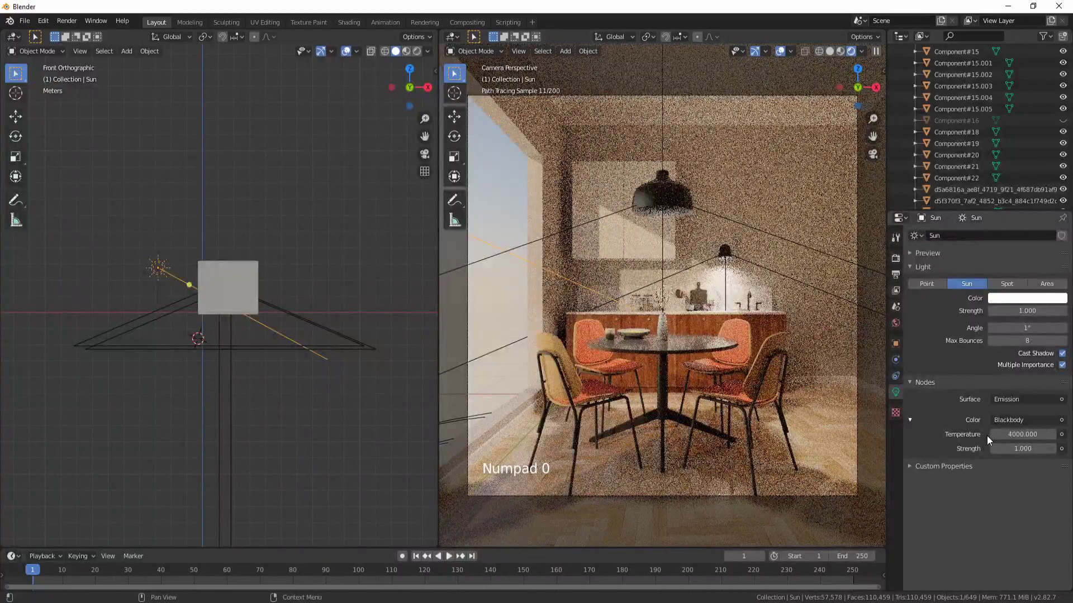
Raise the world background strength to 3
left_click(896, 322)
double_click(1022, 395)
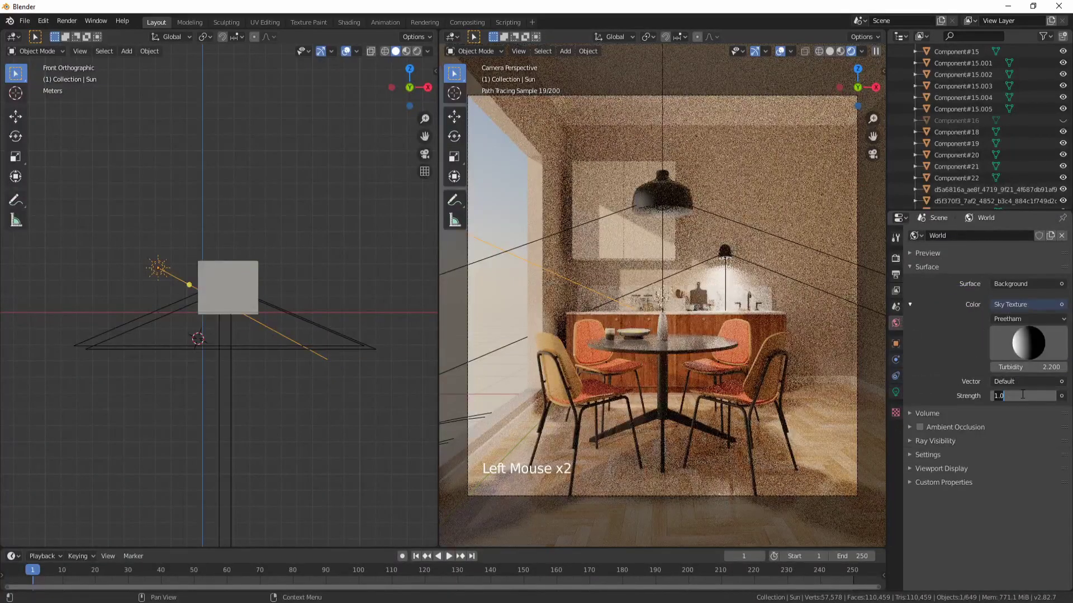
key("Return")
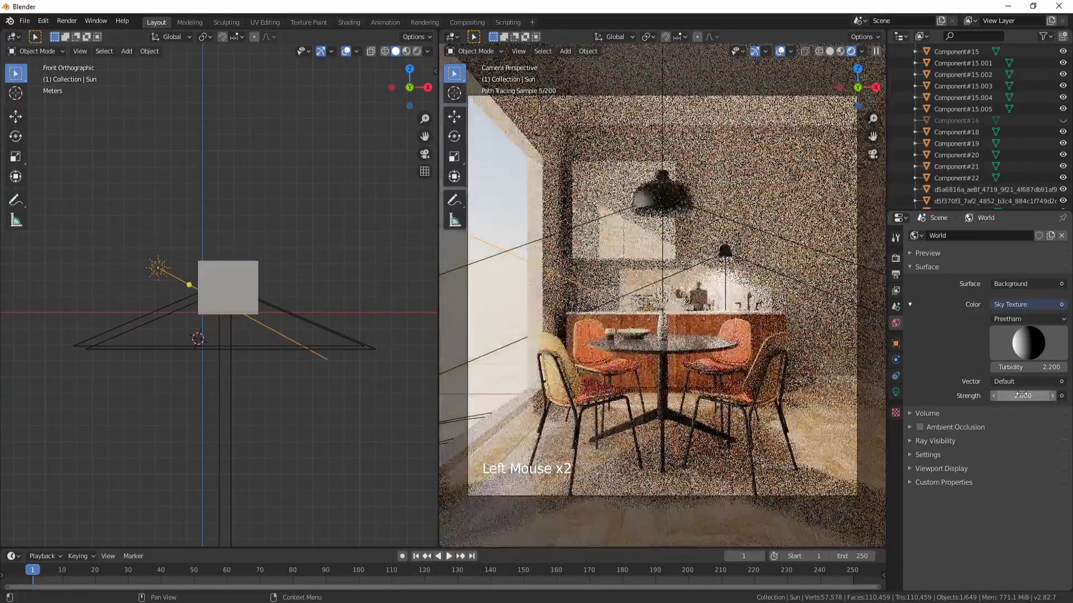
left_click(1022, 395)
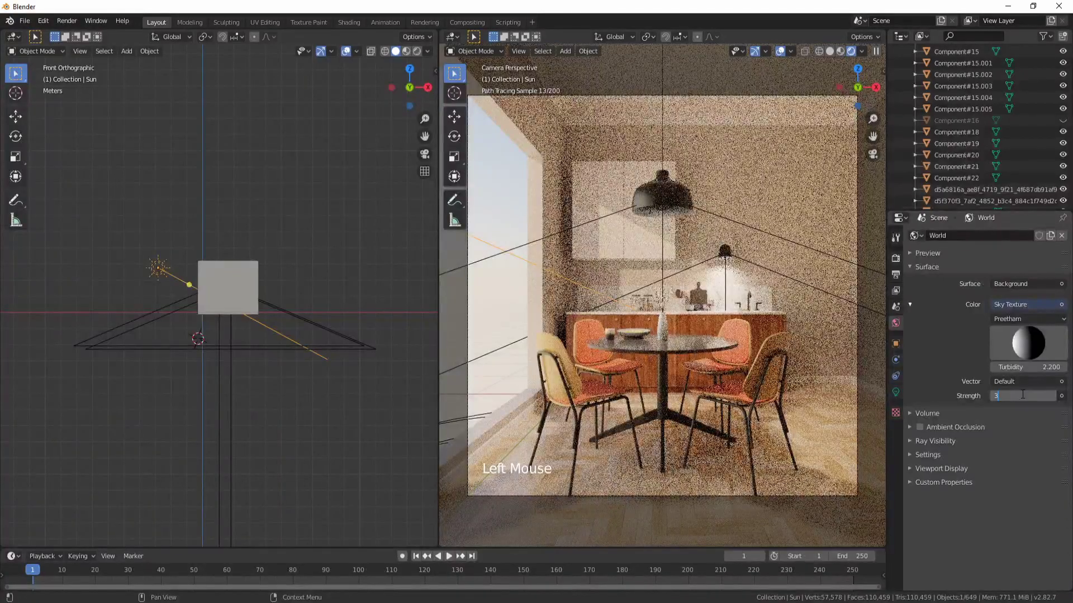
key("Return")
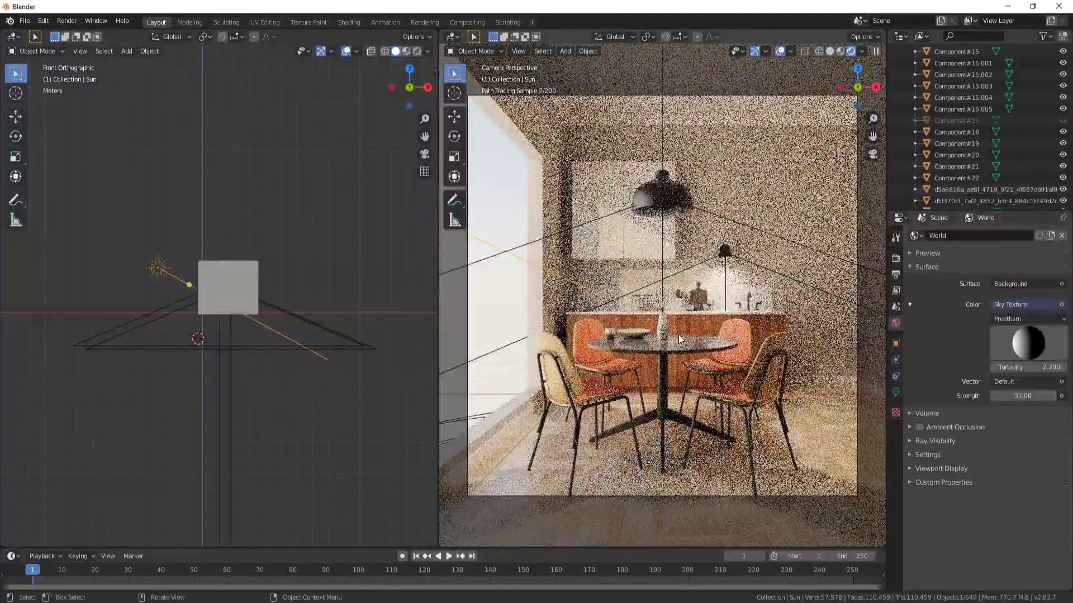
Switch the camera view to solid shading and start rendering the image
key("z")
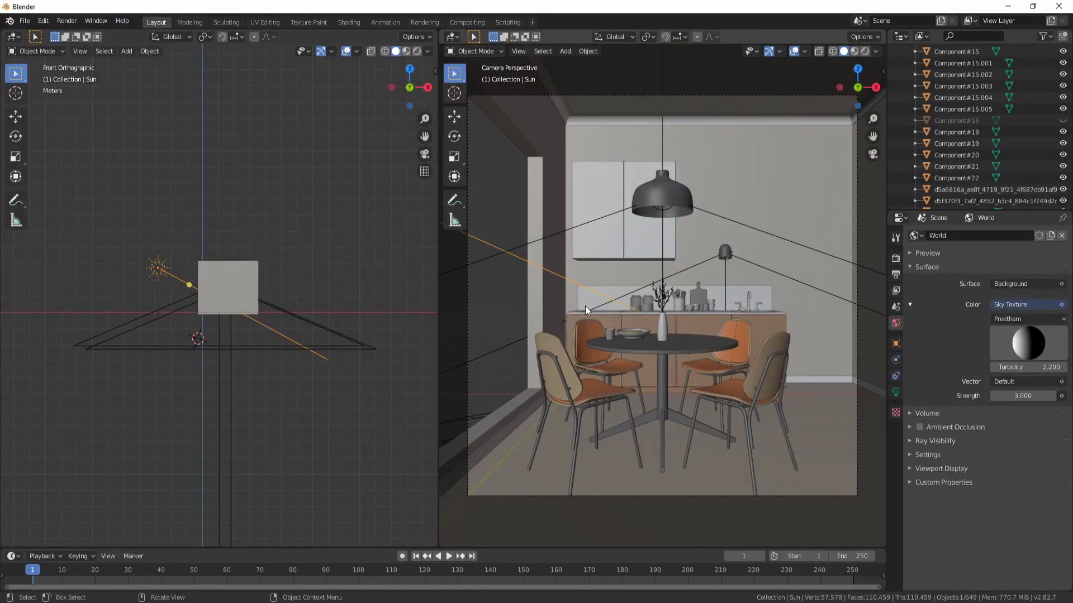
left_click(67, 21)
left_click(78, 32)
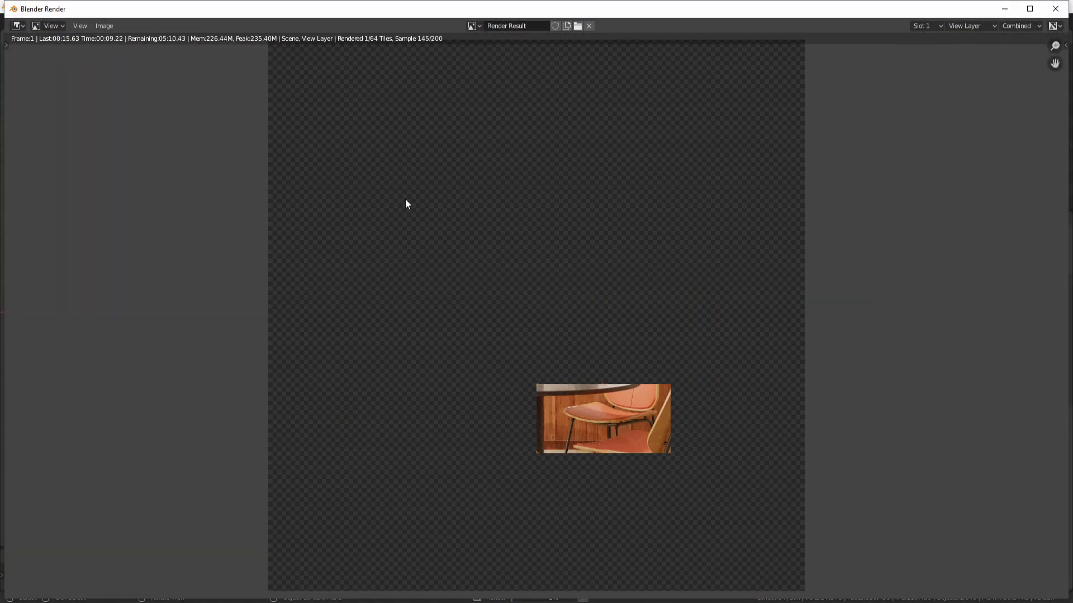